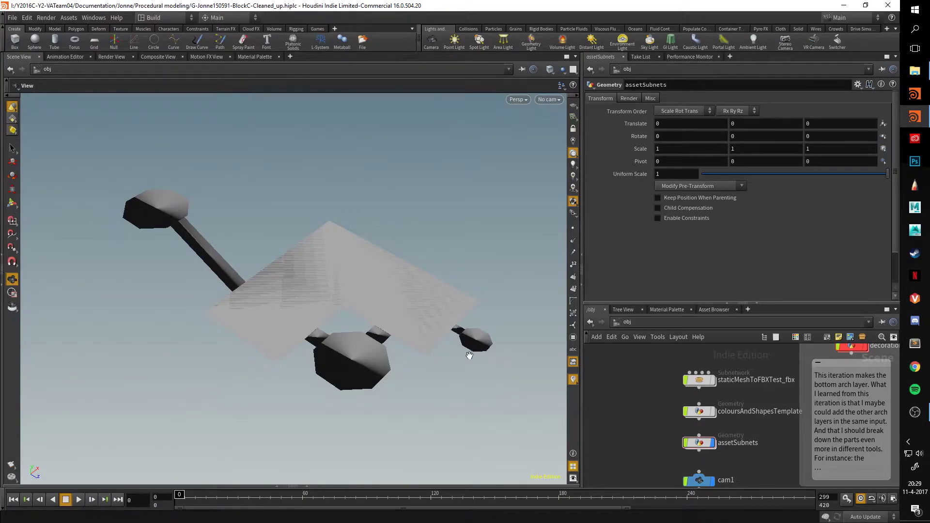
- Orbit the model to a lower view and enter the assetSubnets network
{"action": "left_click_drag", "start_coordinate": [401, 383], "coordinate": [386, 330]}
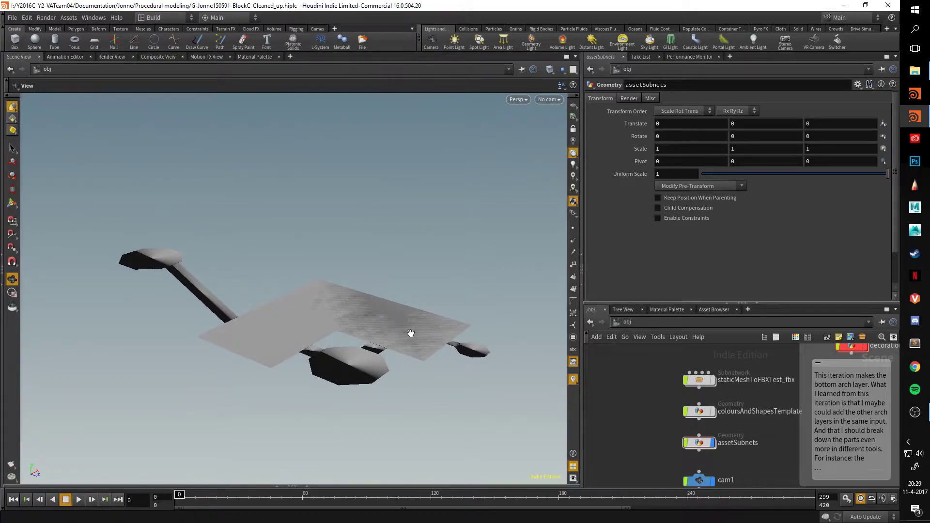
{"action": "double_click", "coordinate": [701, 445]}
{"action": "middle_click_drag", "start_coordinate": [668, 379], "coordinate": [671, 433]}
{"action": "left_click_drag", "start_coordinate": [408, 324], "coordinate": [435, 326]}
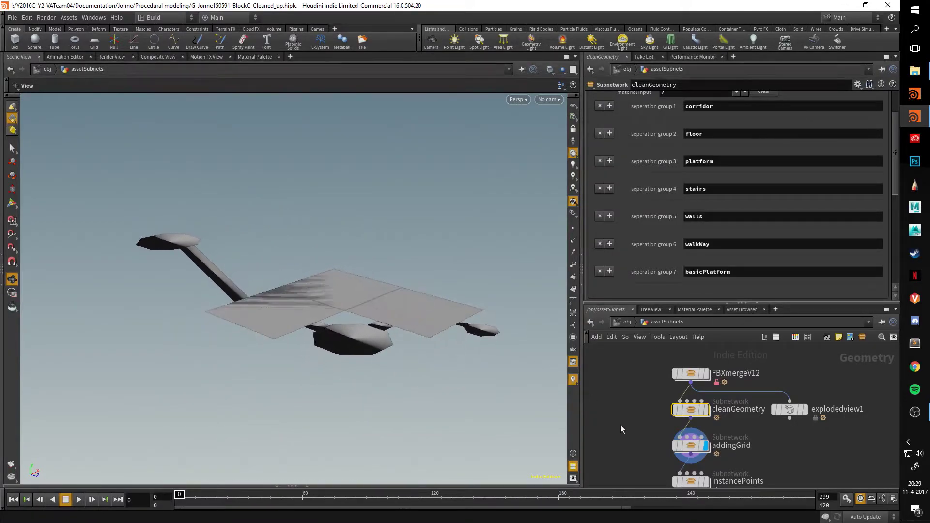
- Compare the cleanGeometry and addingGrid outputs, leaving addingGrid displayed and orbited for inspection
{"action": "mouse_move", "coordinate": [684, 447]}
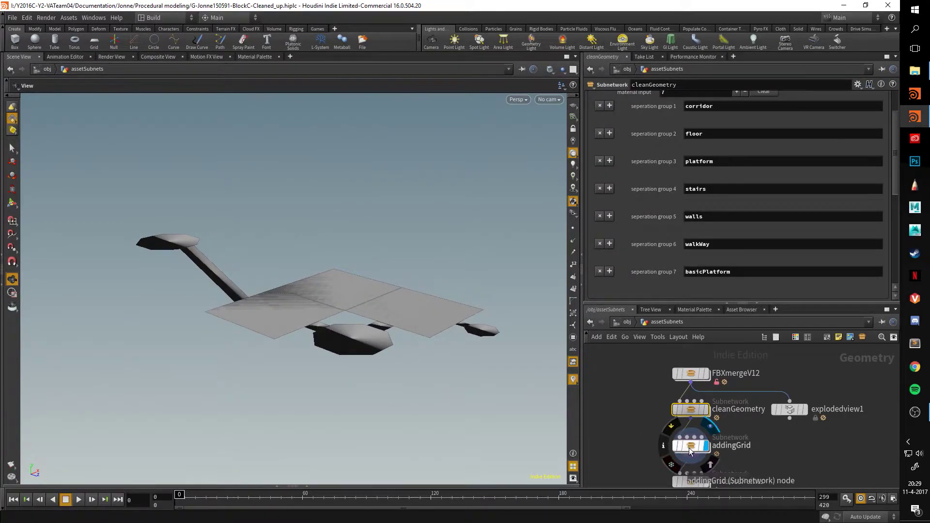
{"action": "left_click", "coordinate": [690, 448]}
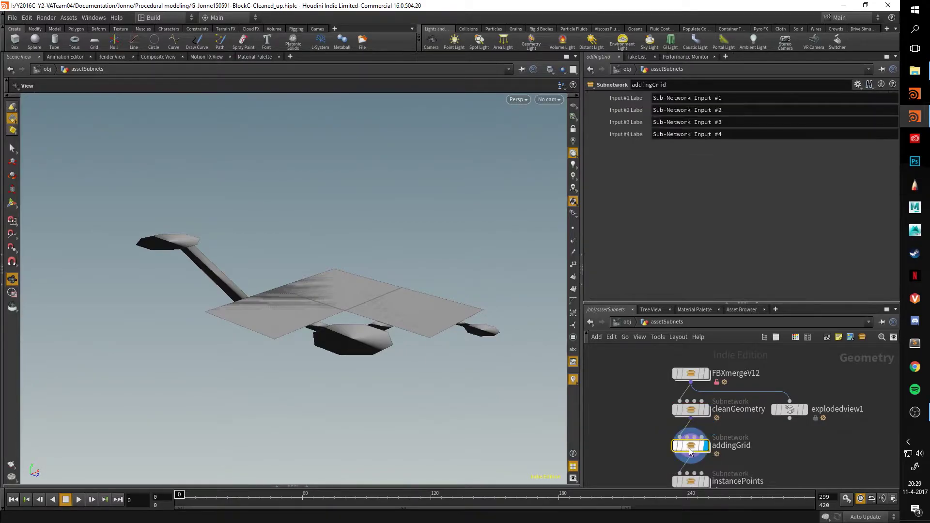
{"action": "left_click", "coordinate": [705, 410]}
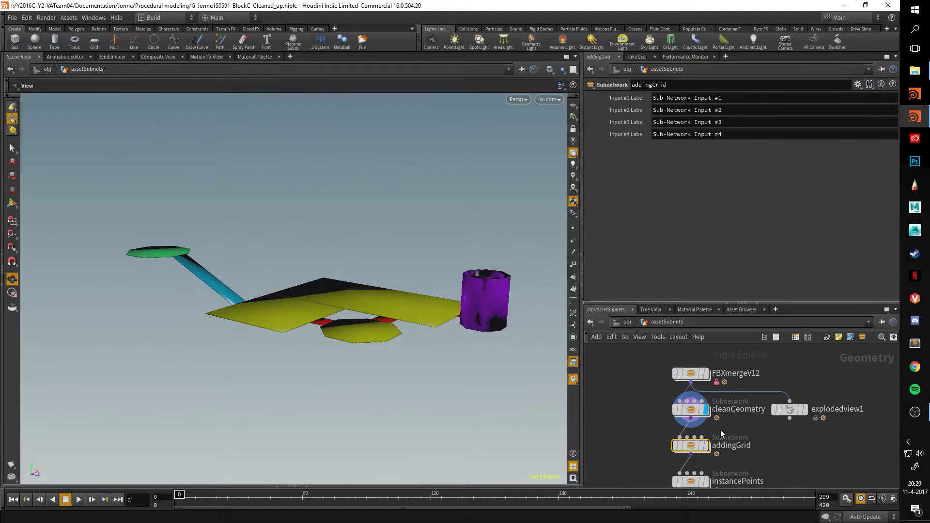
{"action": "left_click", "coordinate": [697, 447]}
{"action": "left_click_drag", "start_coordinate": [359, 305], "coordinate": [362, 357]}
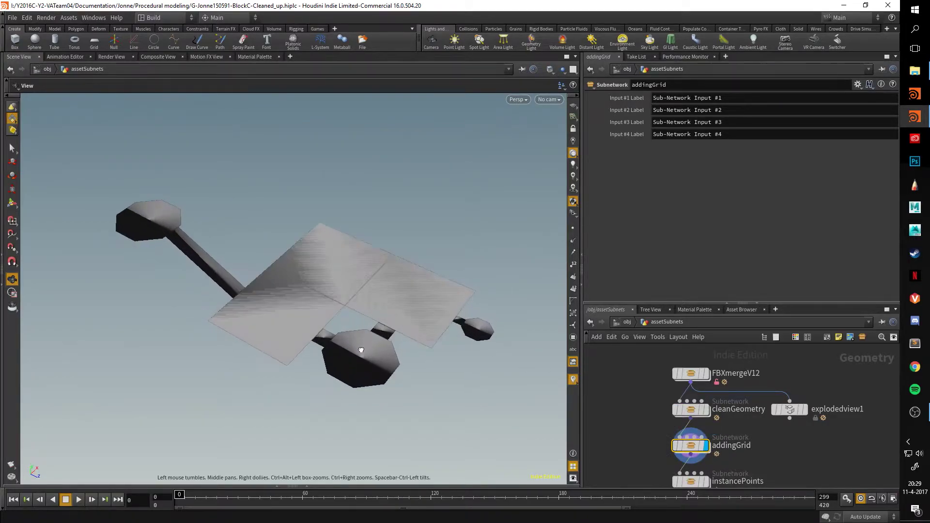
{"action": "left_click_drag", "start_coordinate": [315, 304], "coordinate": [285, 274]}
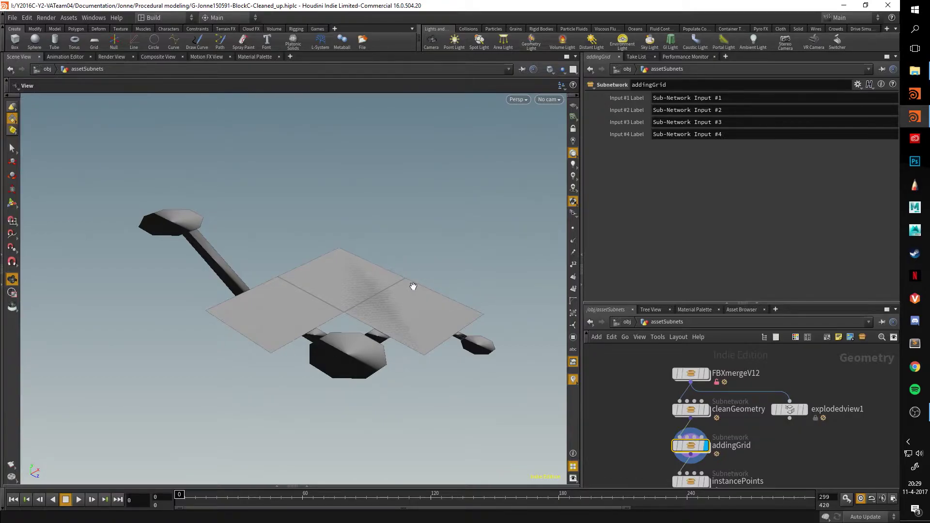
{"action": "left_click_drag", "start_coordinate": [413, 286], "coordinate": [258, 303]}
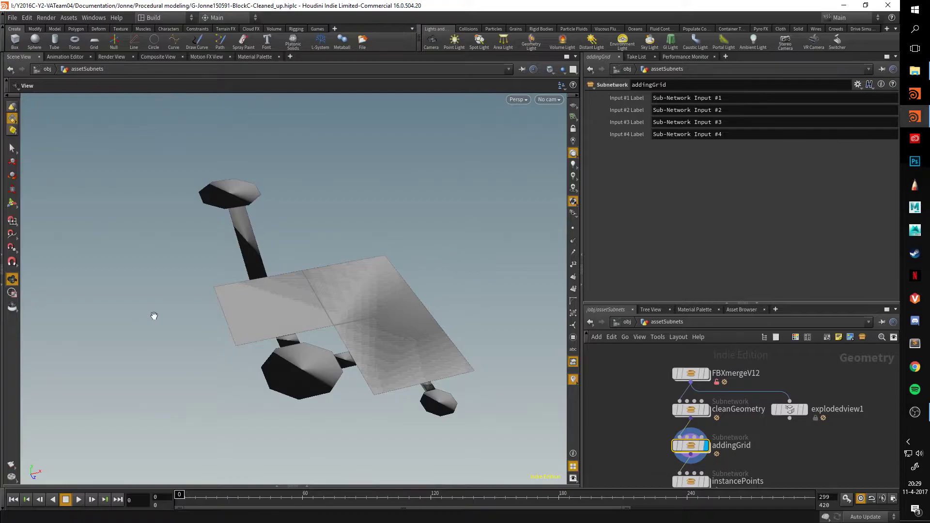
- Enter addingGrid, make the network pane taller, and display attribpromote1's short line segments
{"action": "double_click", "coordinate": [692, 446]}
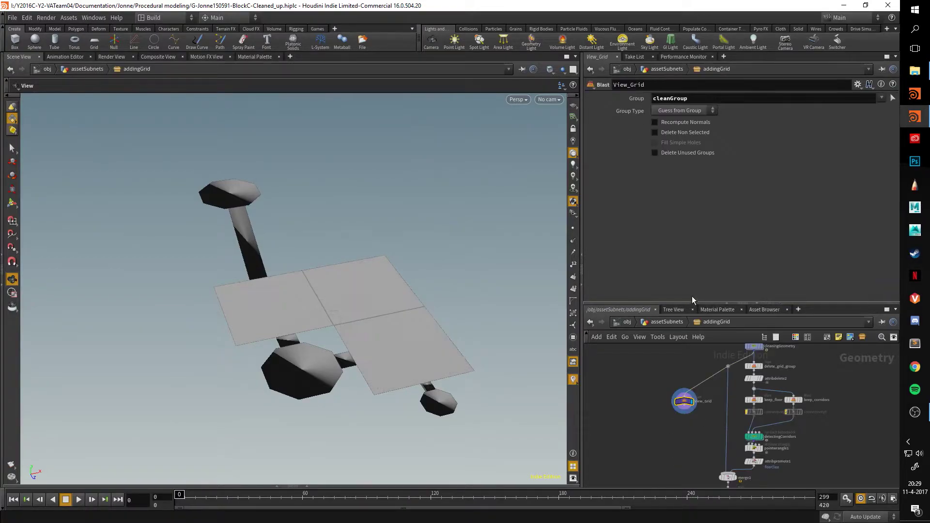
{"action": "left_click_drag", "start_coordinate": [694, 305], "coordinate": [695, 221]}
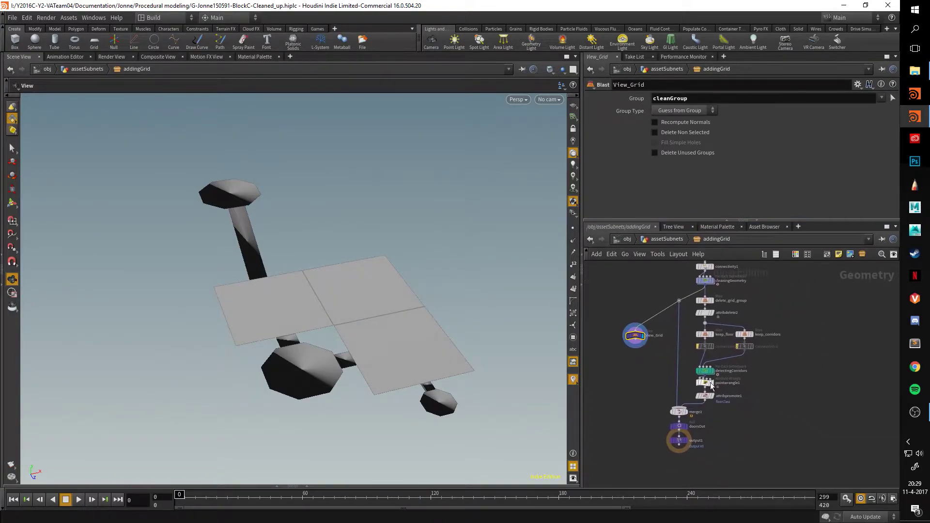
{"action": "scroll", "coordinate": [715, 388], "scroll_direction": "up", "scroll_amount": 3}
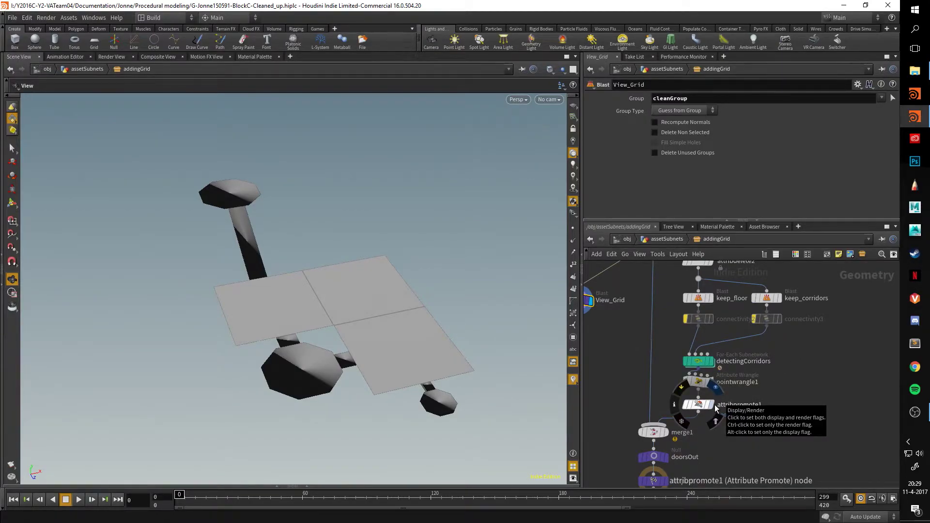
{"action": "left_click", "coordinate": [715, 408]}
{"action": "left_click_drag", "start_coordinate": [339, 312], "coordinate": [401, 309]}
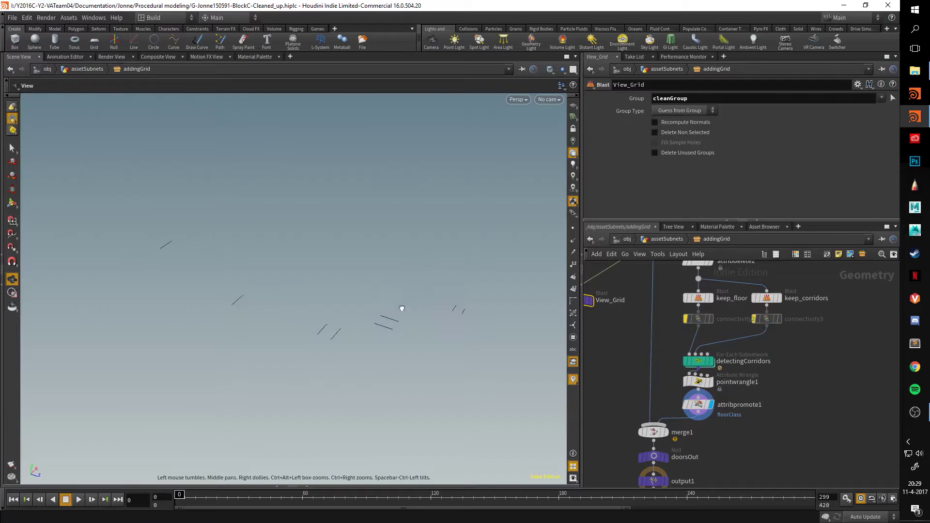
{"action": "scroll", "coordinate": [800, 393], "scroll_direction": "up", "scroll_amount": 8}
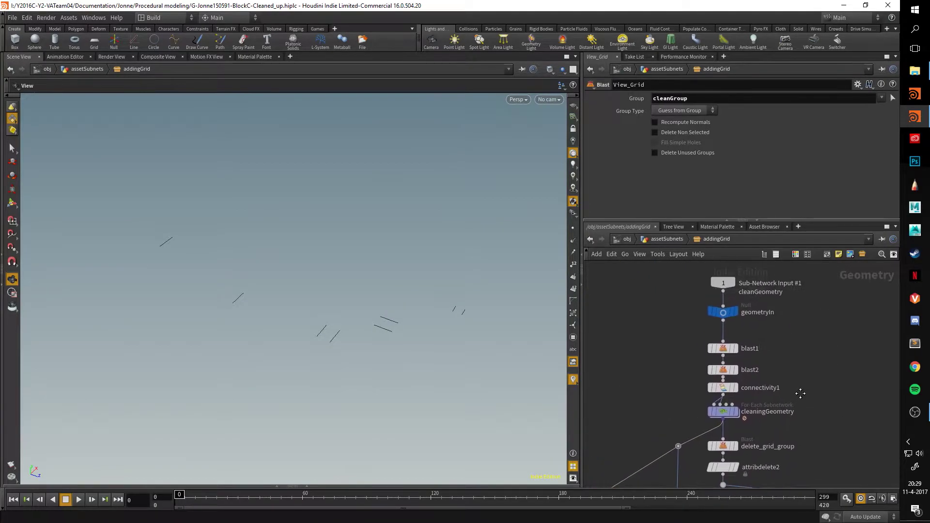
- Display geometryIn, then blast1, and orbit around its planes and purple cylinder
{"action": "left_click", "coordinate": [734, 312]}
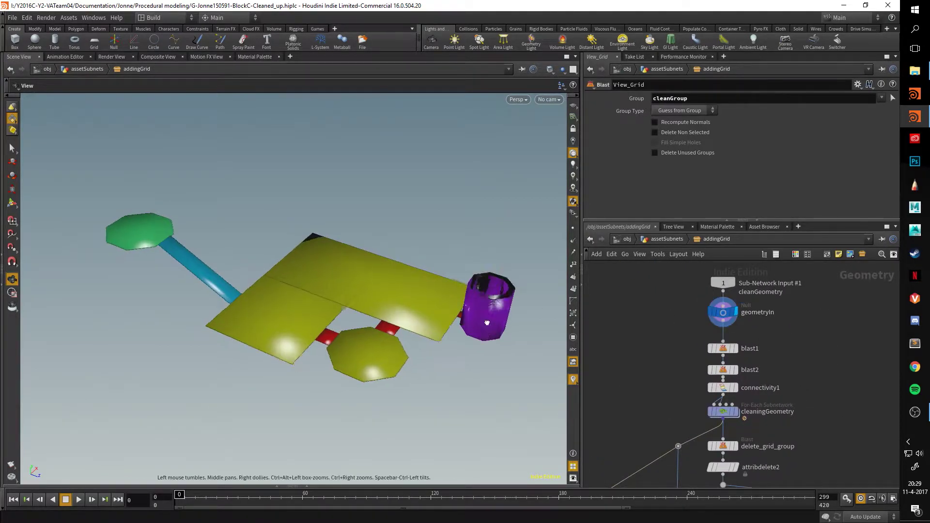
{"action": "left_click", "coordinate": [735, 348]}
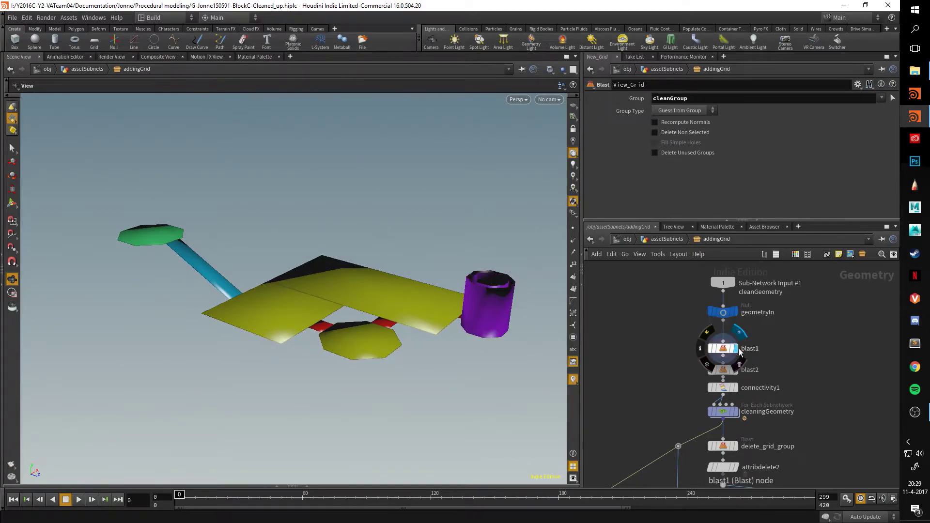
{"action": "left_click", "coordinate": [722, 348]}
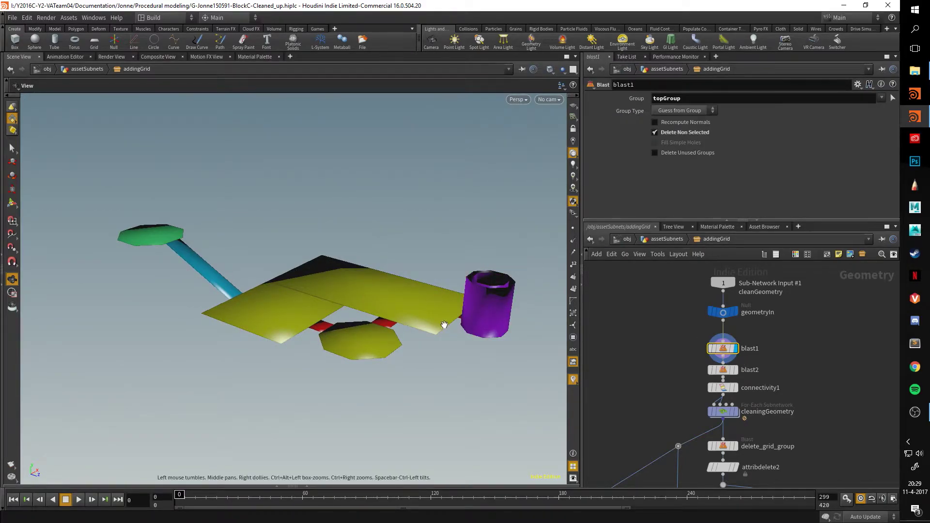
{"action": "scroll", "coordinate": [475, 318], "scroll_direction": "up", "scroll_amount": 3}
{"action": "left_click_drag", "start_coordinate": [475, 317], "coordinate": [395, 311]}
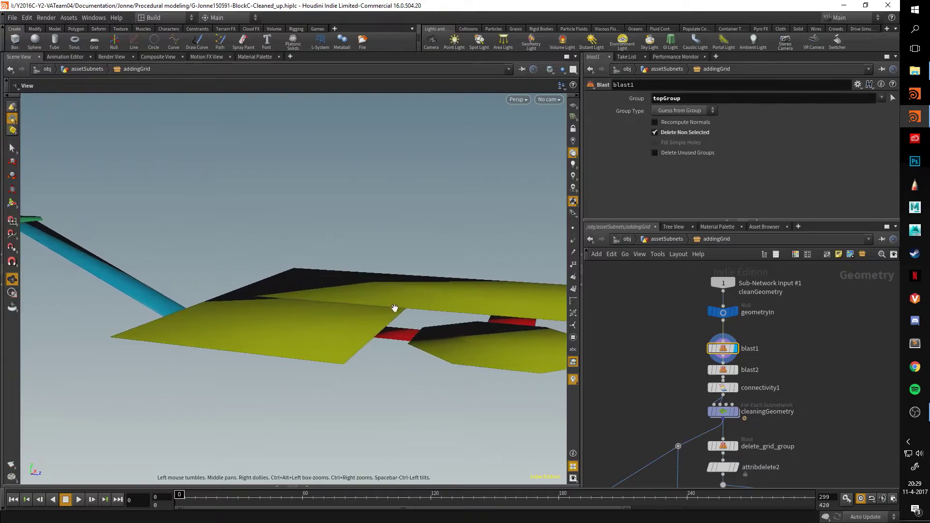
{"action": "left_click_drag", "start_coordinate": [453, 303], "coordinate": [400, 327]}
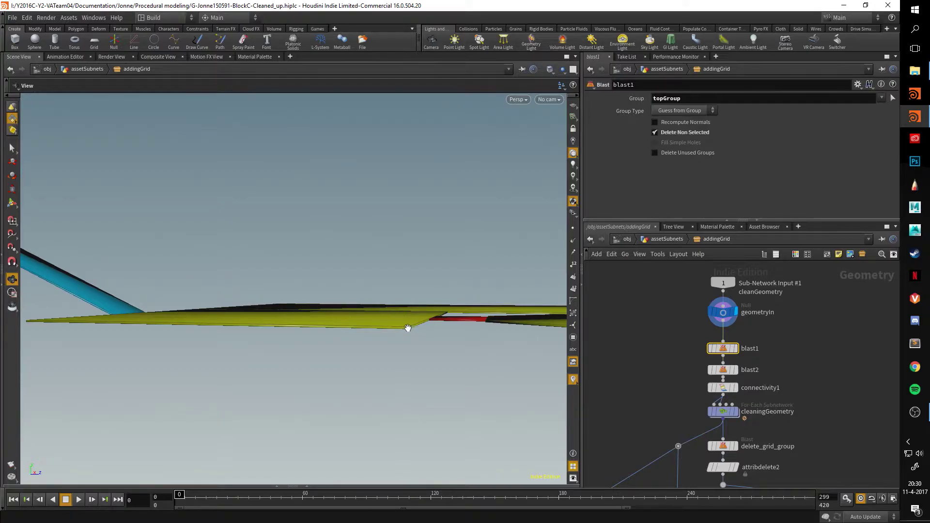
{"action": "left_click_drag", "start_coordinate": [417, 323], "coordinate": [213, 295]}
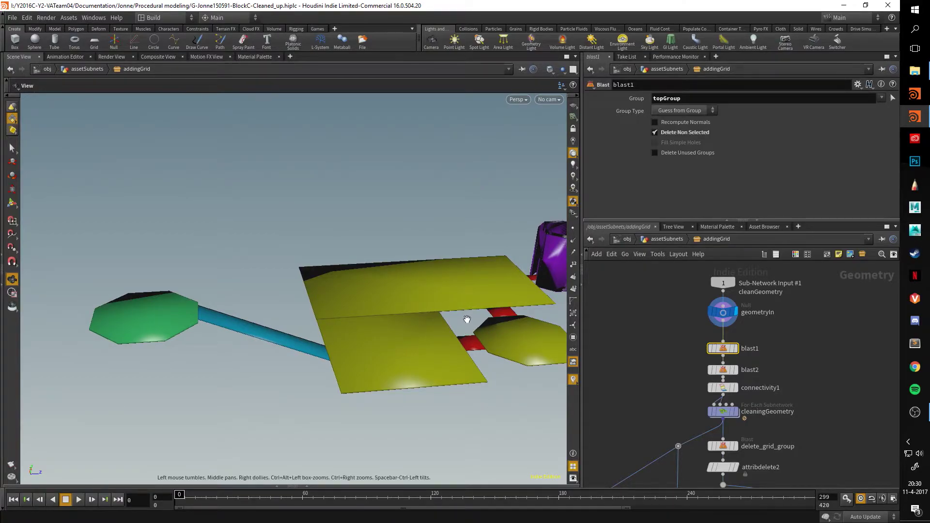
{"action": "left_click_drag", "start_coordinate": [465, 318], "coordinate": [338, 290]}
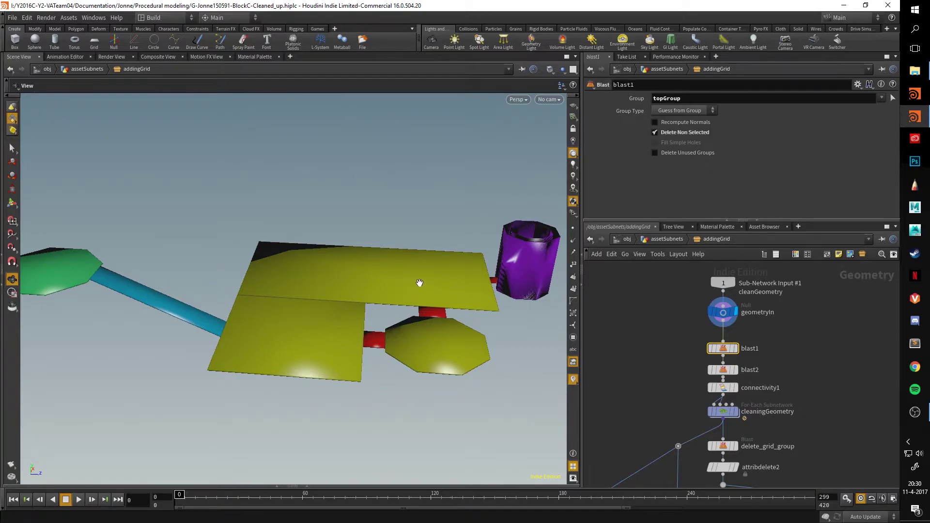
{"action": "left_click_drag", "start_coordinate": [420, 389], "coordinate": [420, 370]}
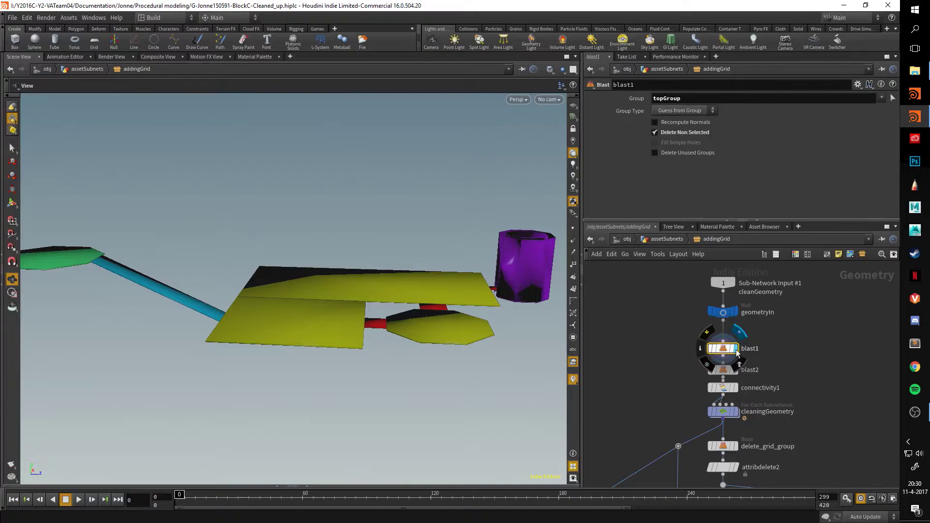
- Display blast2 without the purple cylinder and review its group parameters
{"action": "left_click", "coordinate": [735, 348]}
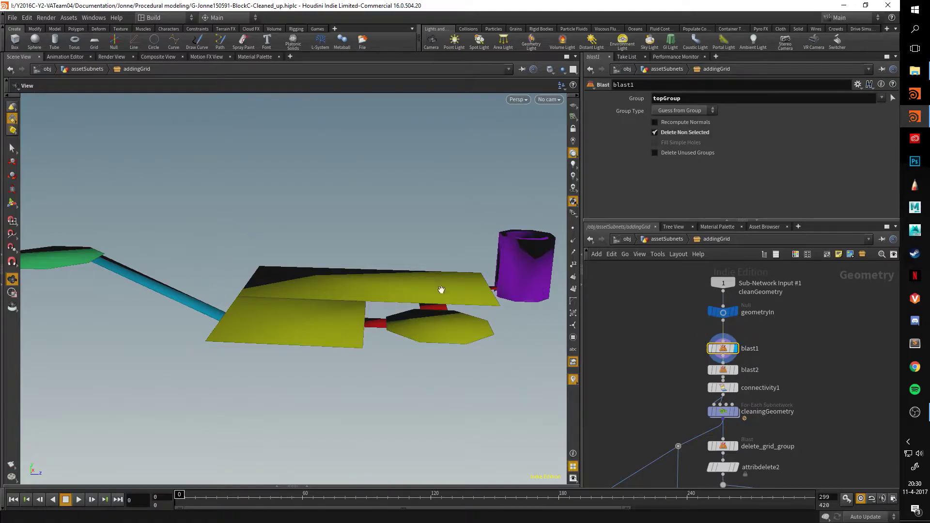
{"action": "left_click", "coordinate": [738, 371]}
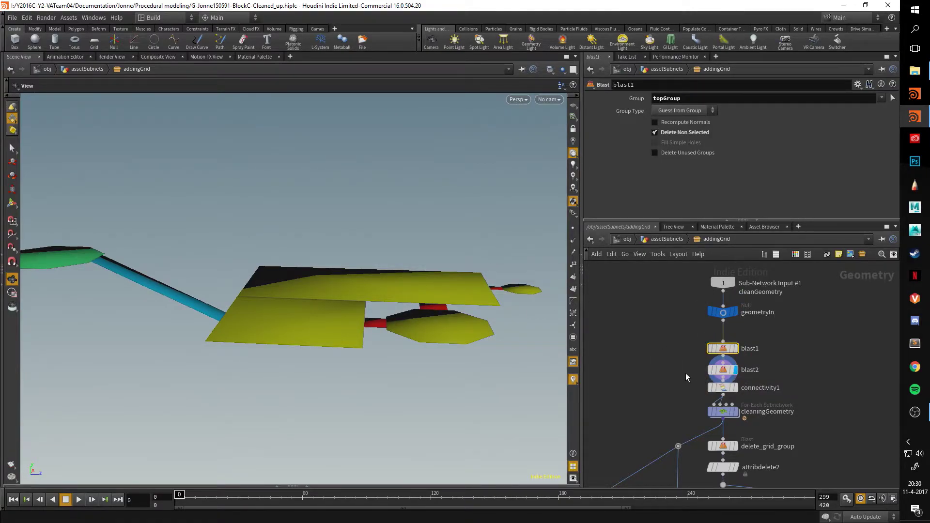
{"action": "left_click", "coordinate": [719, 369]}
{"action": "left_click_drag", "start_coordinate": [488, 229], "coordinate": [495, 334]}
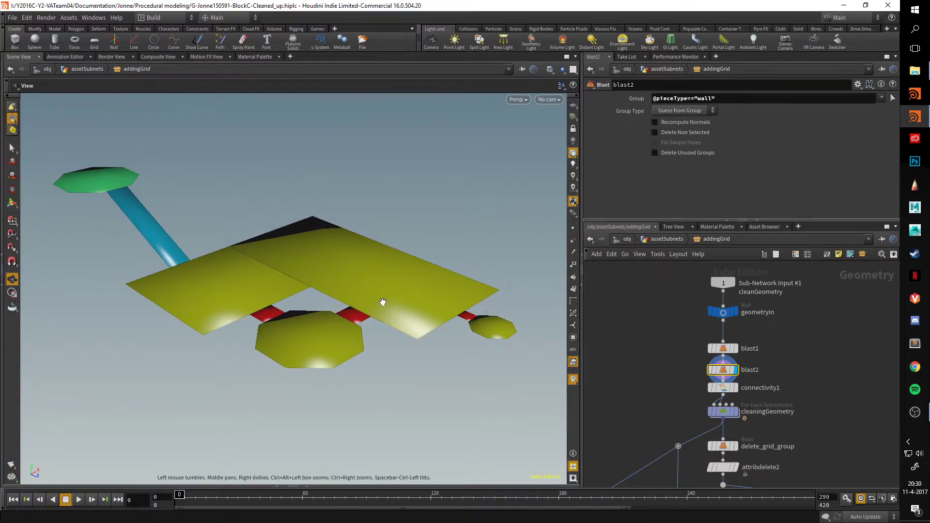
{"action": "left_click_drag", "start_coordinate": [382, 305], "coordinate": [330, 195]}
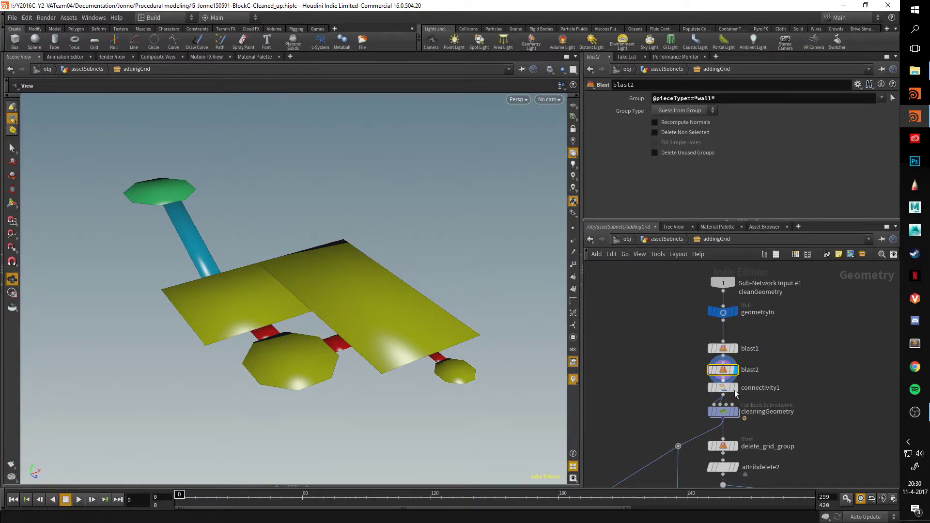
{"action": "middle_click_drag", "start_coordinate": [735, 393], "coordinate": [752, 332]}
{"action": "scroll", "coordinate": [753, 329], "scroll_direction": "up", "scroll_amount": 2}
{"action": "mouse_move", "coordinate": [755, 328]}
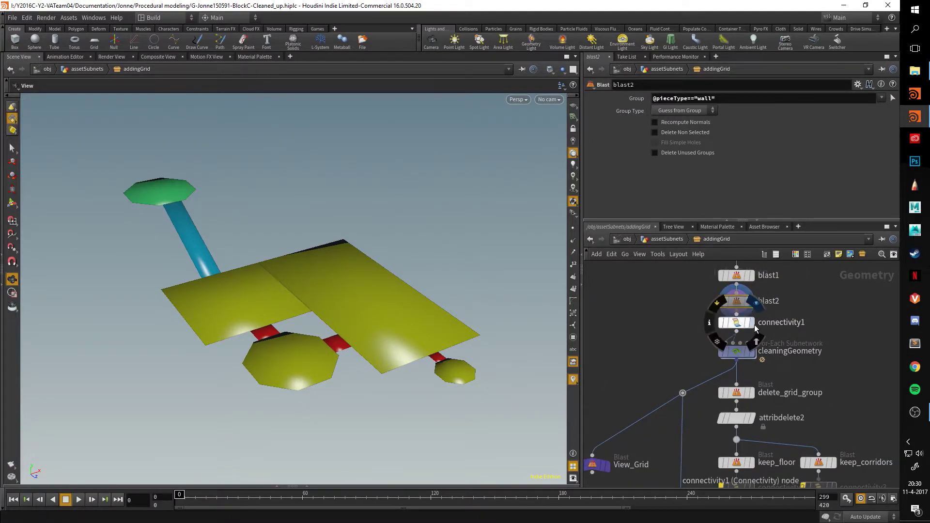
{"action": "left_click_drag", "start_coordinate": [381, 288], "coordinate": [351, 289]}
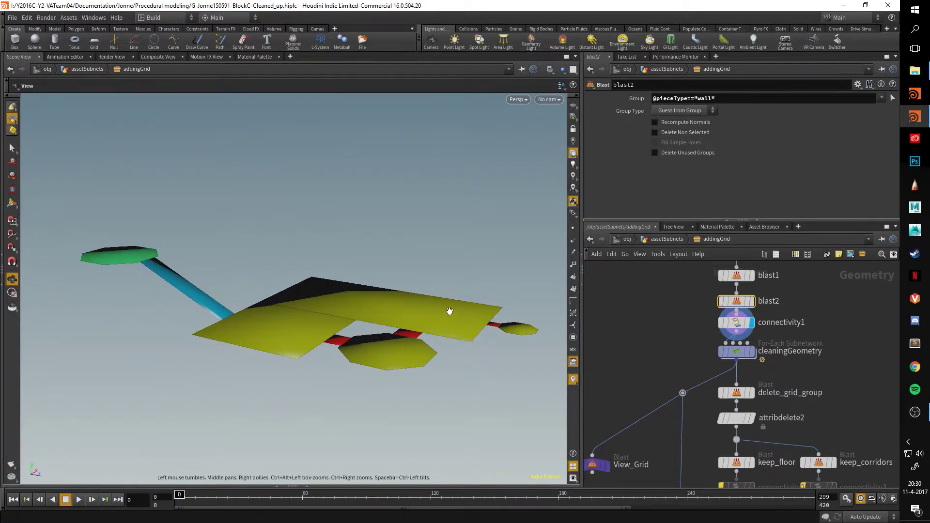
- Select connectivity1, then display and select the cleaningGeometry loop
{"action": "left_click", "coordinate": [736, 322]}
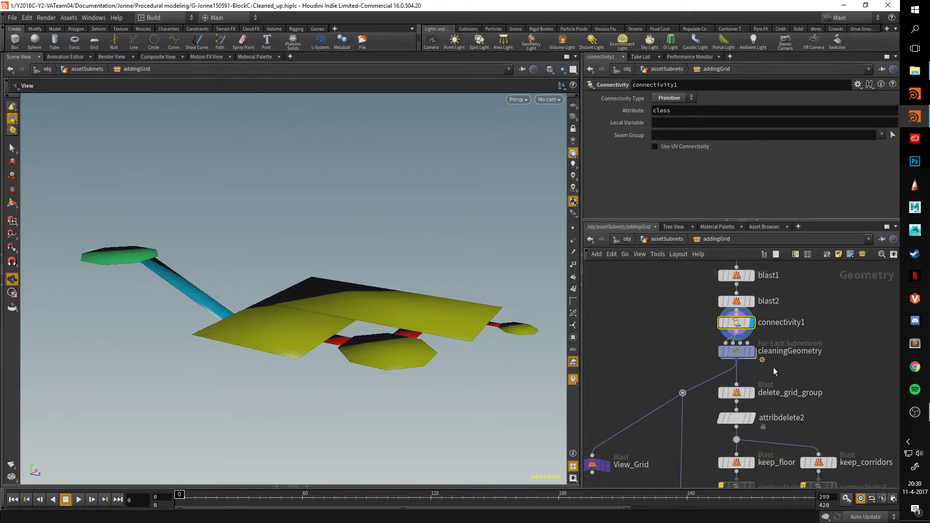
{"action": "left_click", "coordinate": [751, 351]}
{"action": "left_click", "coordinate": [736, 351]}
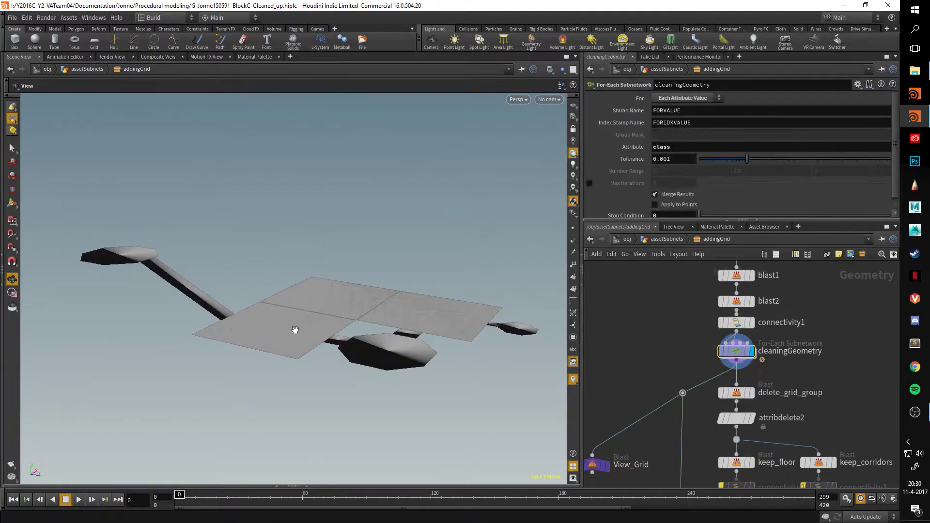
- Inside cleaningGeometry, compare the colourSave and boolean1 outputs in the viewport
{"action": "double_click", "coordinate": [736, 351]}
{"action": "middle_click_drag", "start_coordinate": [779, 348], "coordinate": [807, 363]}
{"action": "scroll", "coordinate": [764, 366], "scroll_direction": "up", "scroll_amount": 6}
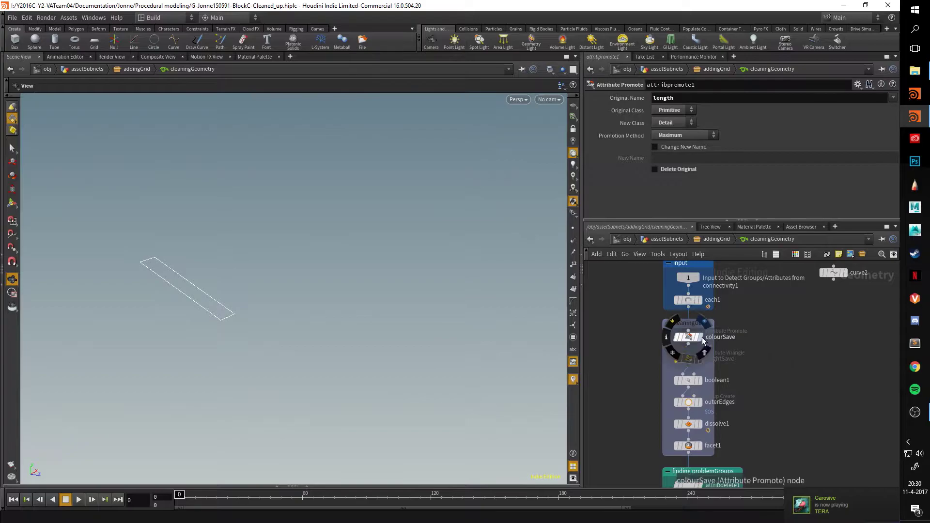
{"action": "left_click", "coordinate": [699, 336]}
{"action": "scroll", "coordinate": [286, 305], "scroll_direction": "up", "scroll_amount": 5}
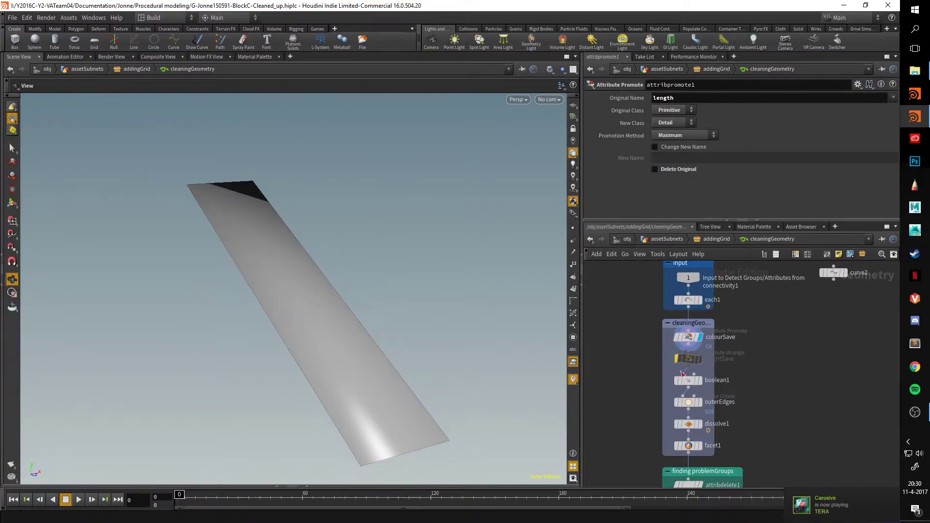
{"action": "left_click", "coordinate": [700, 380]}
{"action": "left_click_drag", "start_coordinate": [313, 301], "coordinate": [289, 295]}
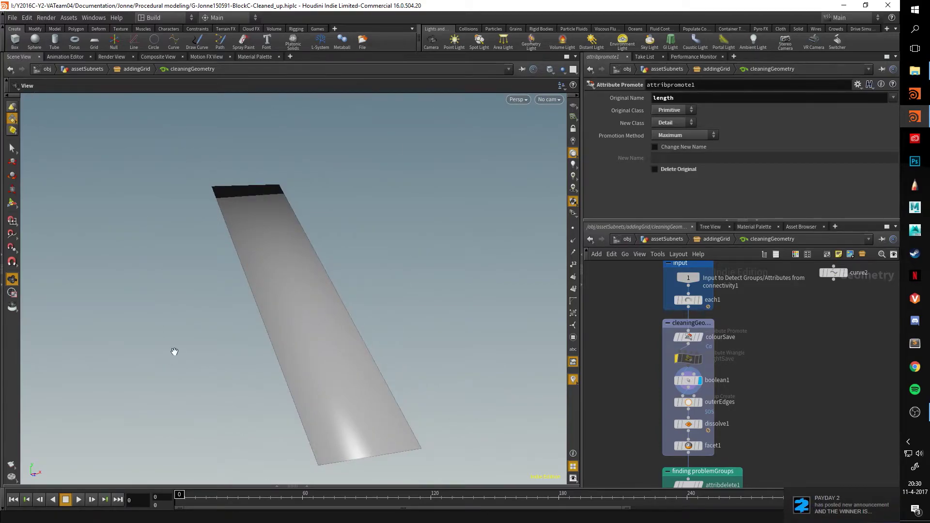
- Back in addingGrid, limit the cleaningGeometry loop to 5 max iterations
{"action": "left_click", "coordinate": [723, 240]}
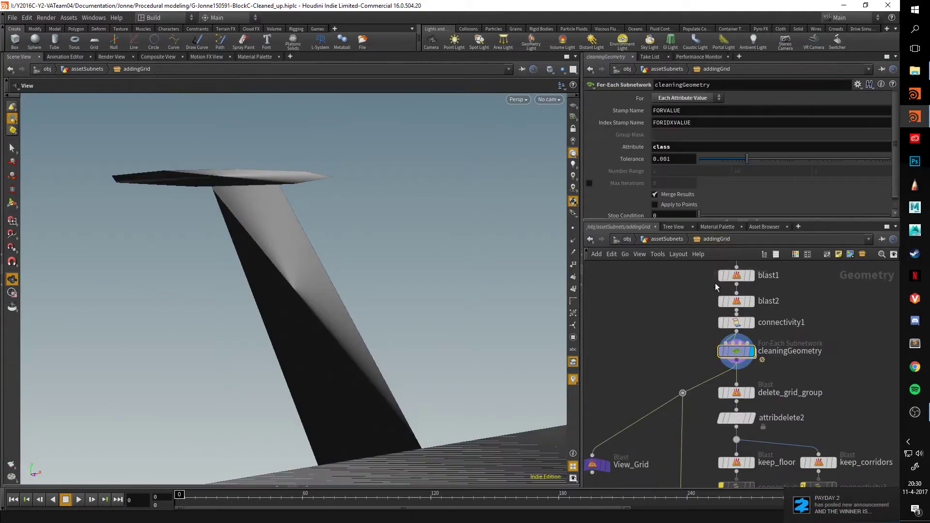
{"action": "left_click_drag", "start_coordinate": [547, 254], "coordinate": [440, 304]}
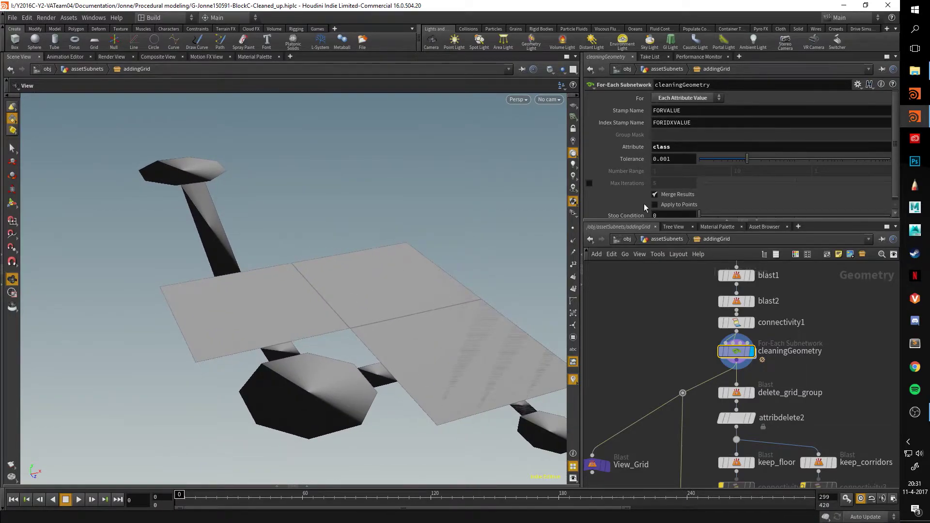
{"action": "left_click", "coordinate": [590, 183]}
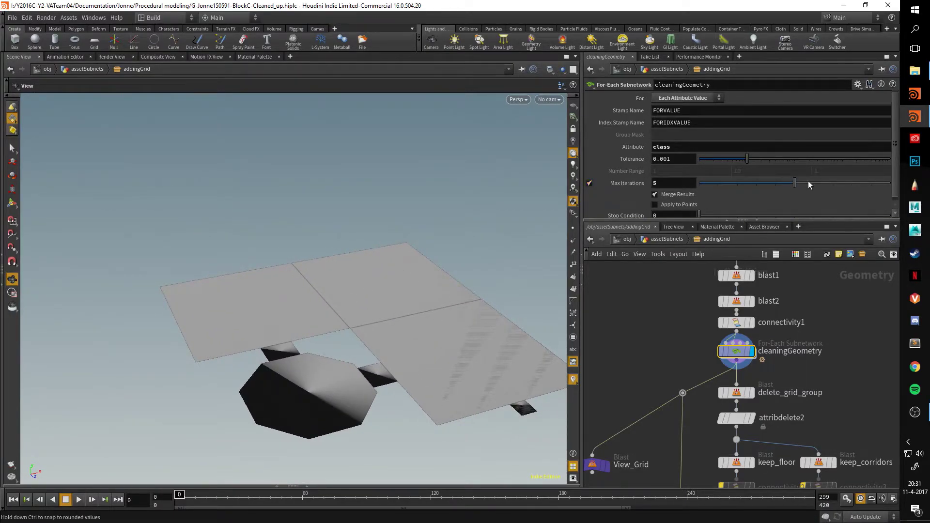
{"action": "left_click_drag", "start_coordinate": [807, 181], "coordinate": [791, 181]}
- Inside cleaningGeometry, display colourSave's untriangulated surface with point numbers shown
{"action": "double_click", "coordinate": [735, 351]}
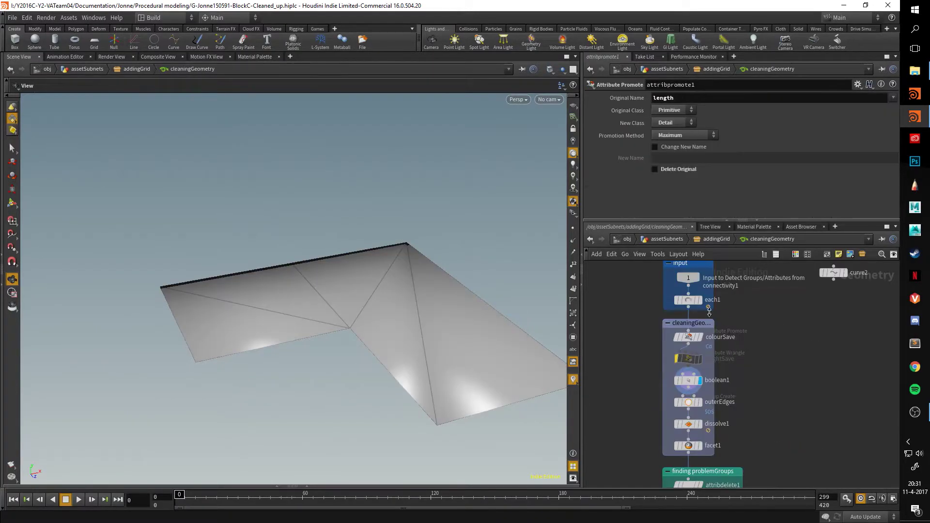
{"action": "left_click", "coordinate": [701, 337]}
{"action": "left_click_drag", "start_coordinate": [400, 293], "coordinate": [234, 300]}
{"action": "left_click", "coordinate": [573, 266]}
{"action": "left_click_drag", "start_coordinate": [345, 305], "coordinate": [484, 314]}
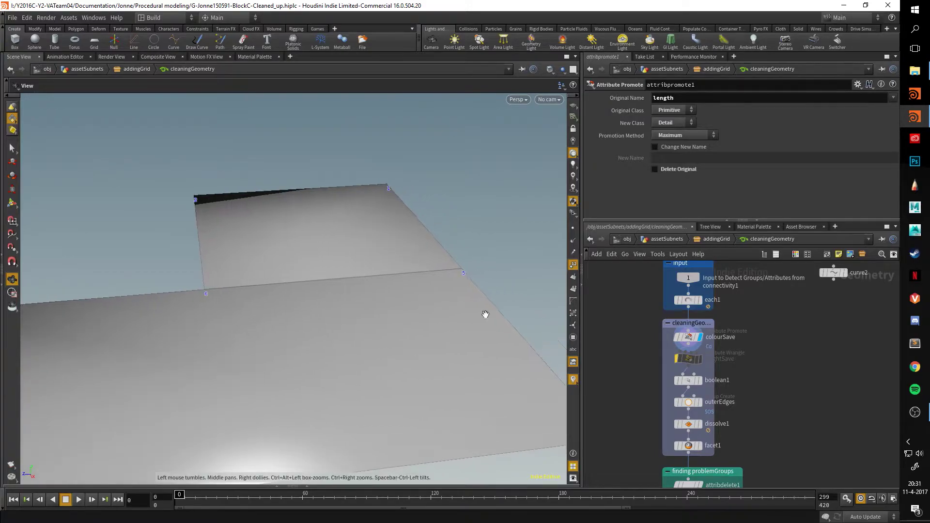
- Add an Edit node wired after colourSave and display its output
{"action": "key", "text": "Tab"}
{"action": "type", "text": "ed"}
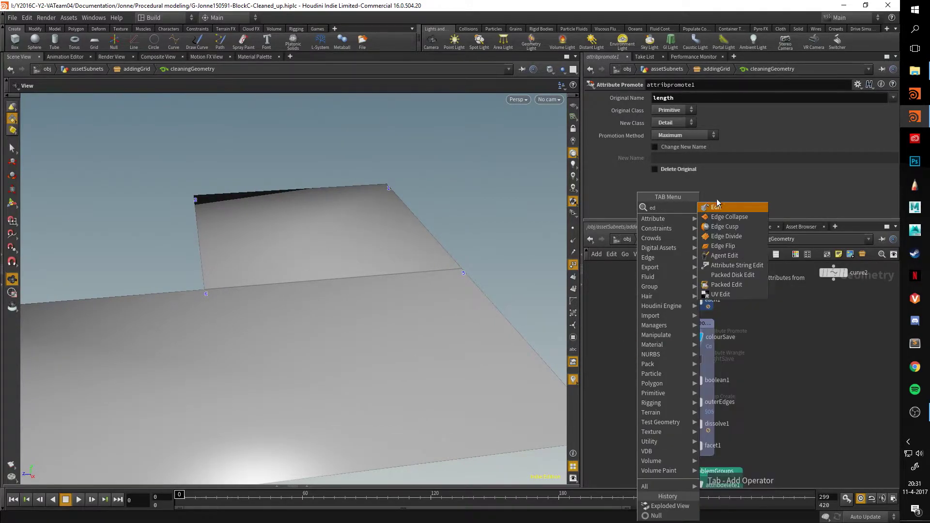
{"action": "left_click", "coordinate": [717, 203]}
{"action": "left_click", "coordinate": [619, 366]}
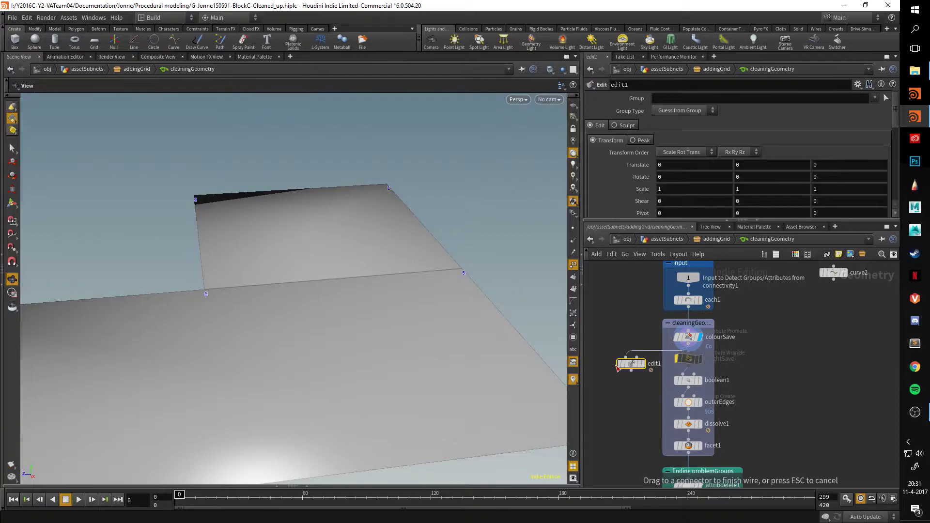
{"action": "left_click", "coordinate": [629, 362]}
{"action": "left_click", "coordinate": [643, 363]}
{"action": "key", "text": "Return"}
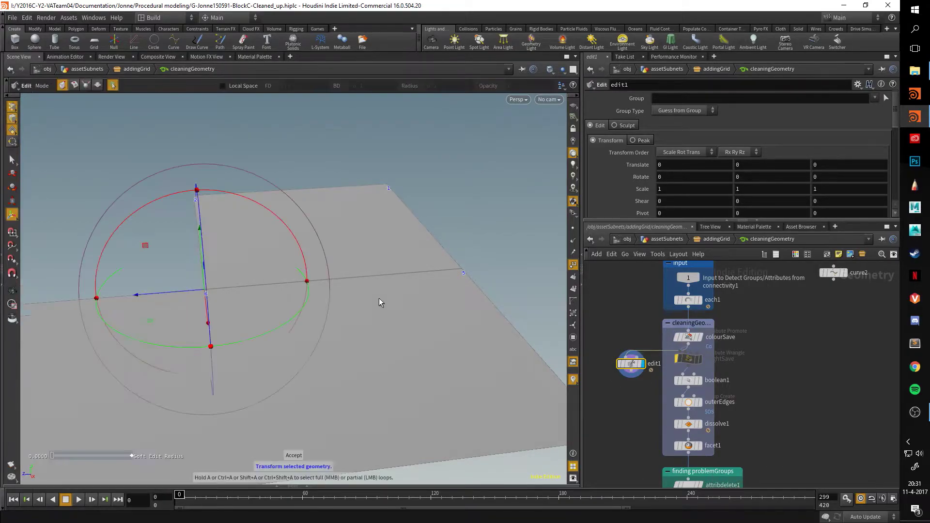
- Select point 5 and raise it by 5.41474 in Y, tilting the floor plane
{"action": "left_click_drag", "start_coordinate": [379, 297], "coordinate": [289, 281], "text": "alt"}
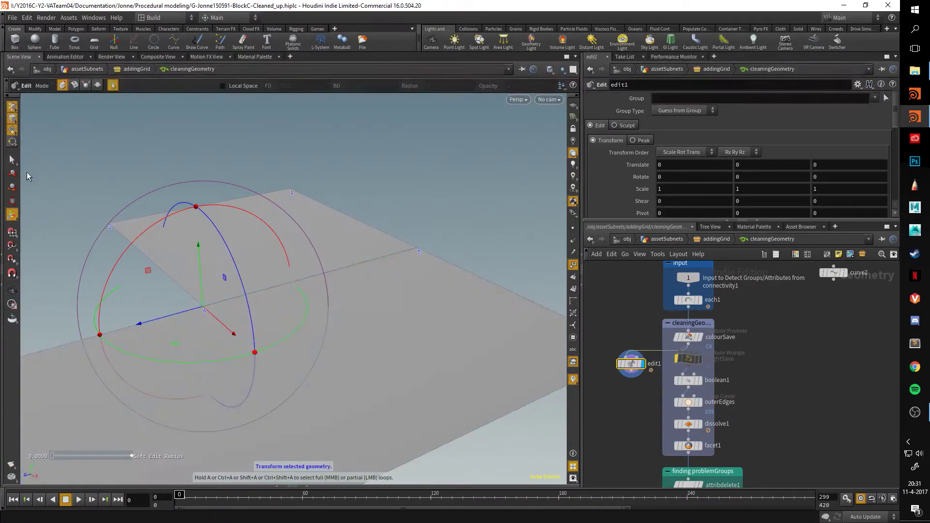
{"action": "left_click", "coordinate": [12, 173]}
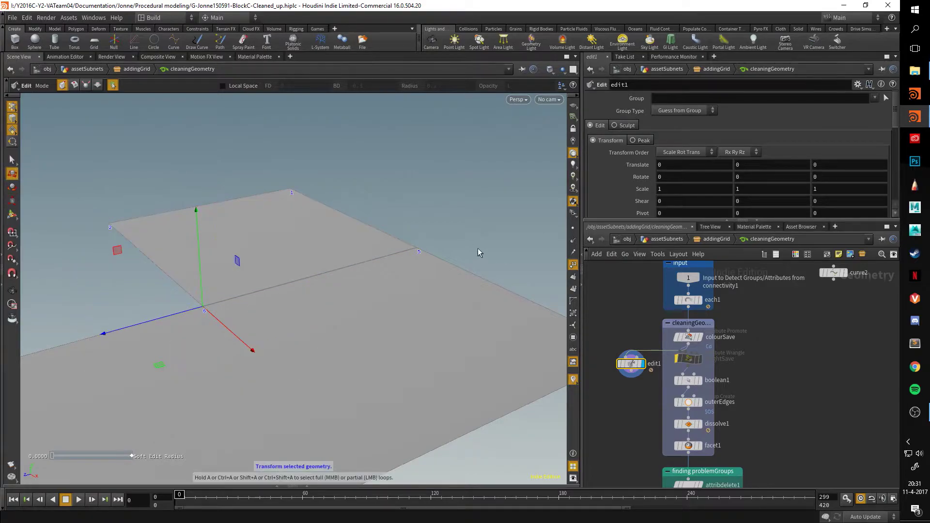
{"action": "double_click", "coordinate": [458, 270]}
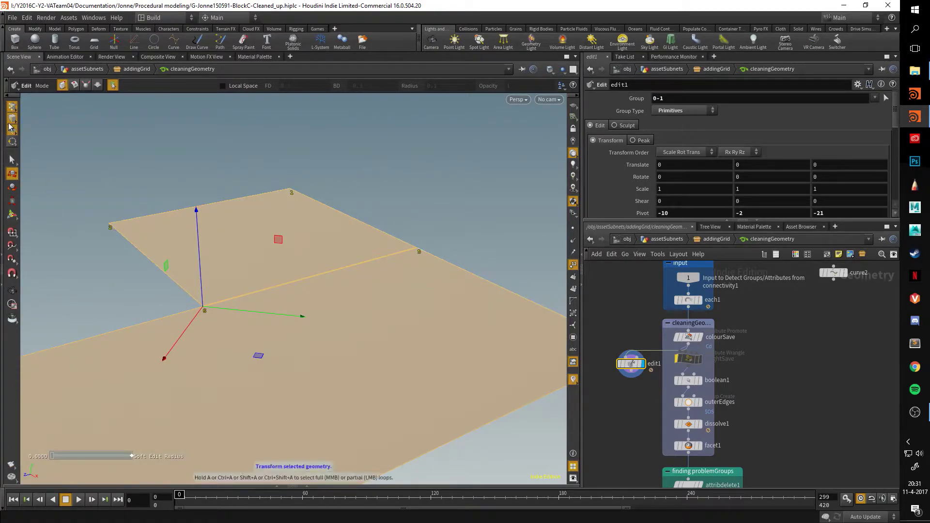
{"action": "key", "text": "2"}
{"action": "left_click", "coordinate": [468, 282]}
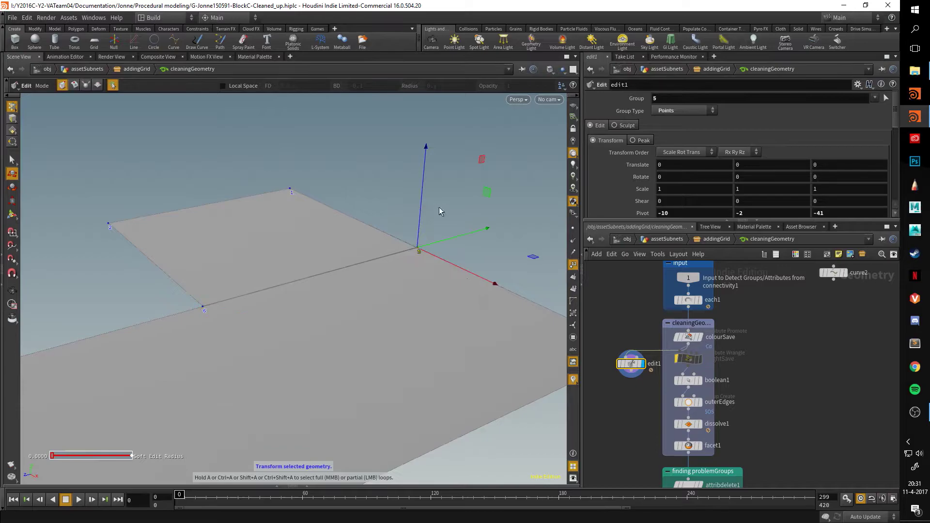
{"action": "left_click_drag", "start_coordinate": [423, 183], "coordinate": [388, 339]}
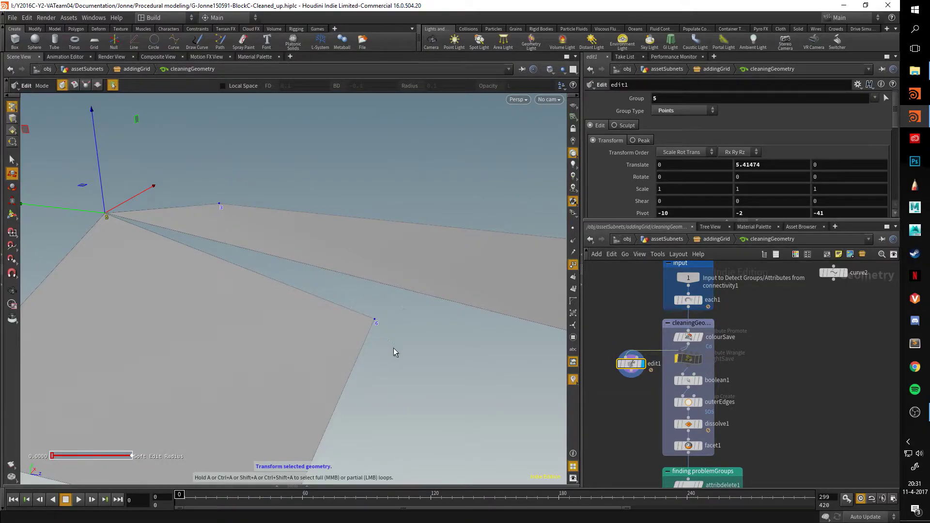
{"action": "left_click_drag", "start_coordinate": [393, 347], "coordinate": [370, 315]}
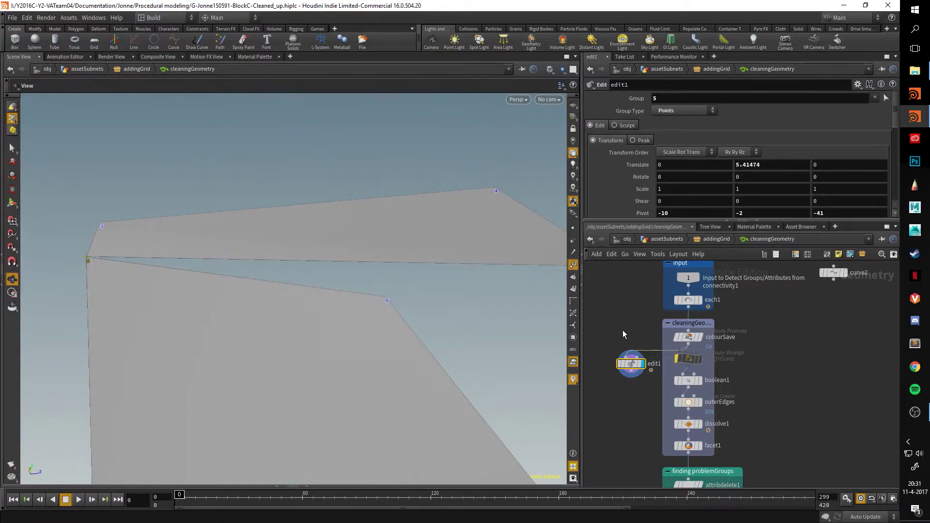
- Delete edit1 and display boolean1's triangulated polygon, inspecting it from several angles
{"action": "key", "text": "Delete"}
{"action": "left_click", "coordinate": [699, 380]}
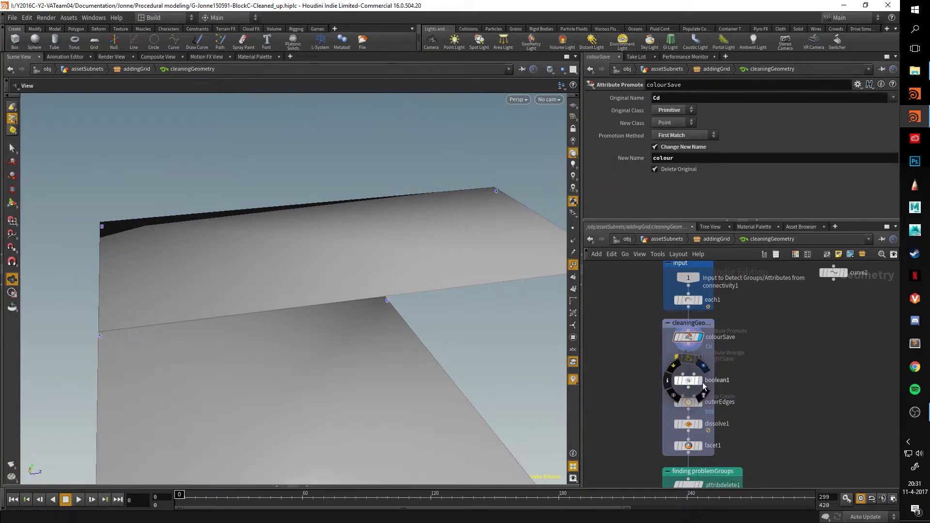
{"action": "left_click_drag", "start_coordinate": [436, 305], "coordinate": [400, 378]}
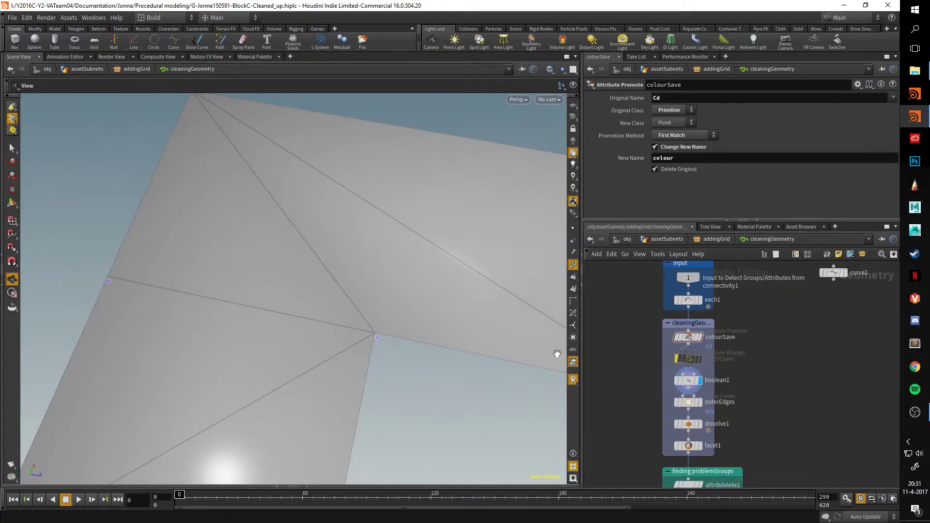
{"action": "left_click", "coordinate": [680, 380]}
{"action": "left_click_drag", "start_coordinate": [473, 263], "coordinate": [274, 334]}
{"action": "left_click_drag", "start_coordinate": [419, 336], "coordinate": [324, 271]}
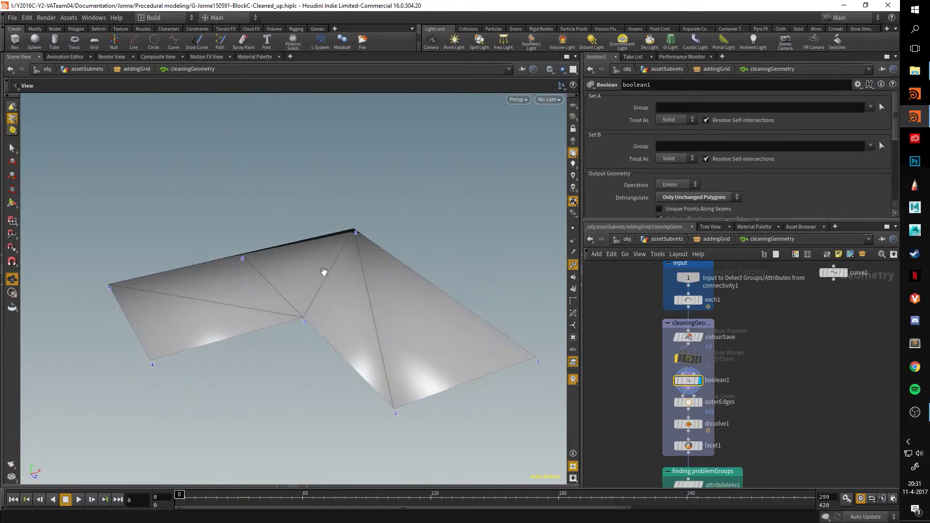
{"action": "right_click_drag", "start_coordinate": [277, 360], "coordinate": [442, 337]}
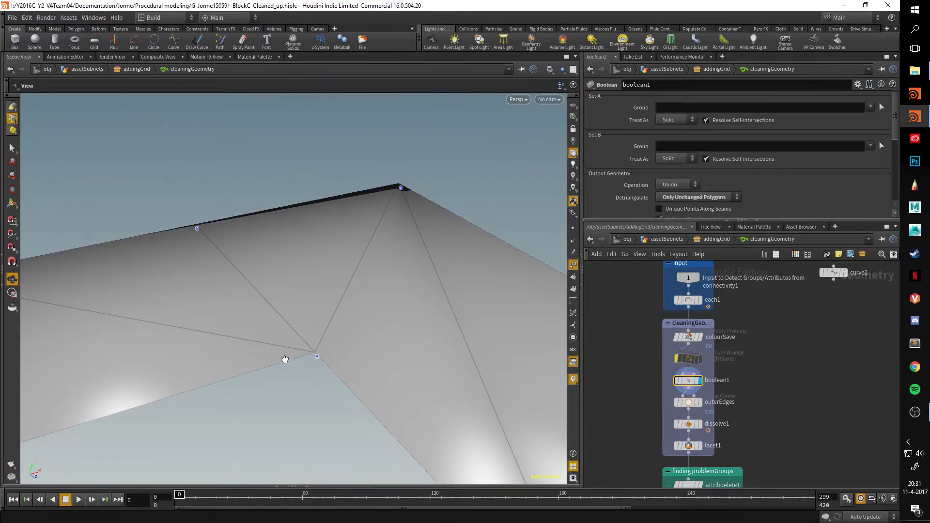
{"action": "right_click_drag", "start_coordinate": [467, 222], "coordinate": [296, 246]}
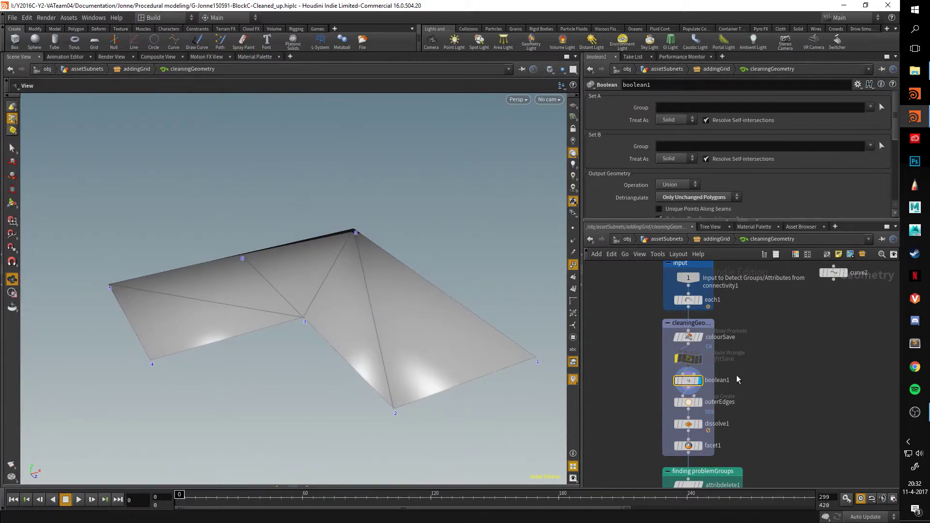
- Review outerEdges' group settings and display dissolve1's clean L-shaped surface
{"action": "middle_click_drag", "start_coordinate": [782, 430], "coordinate": [778, 363]}
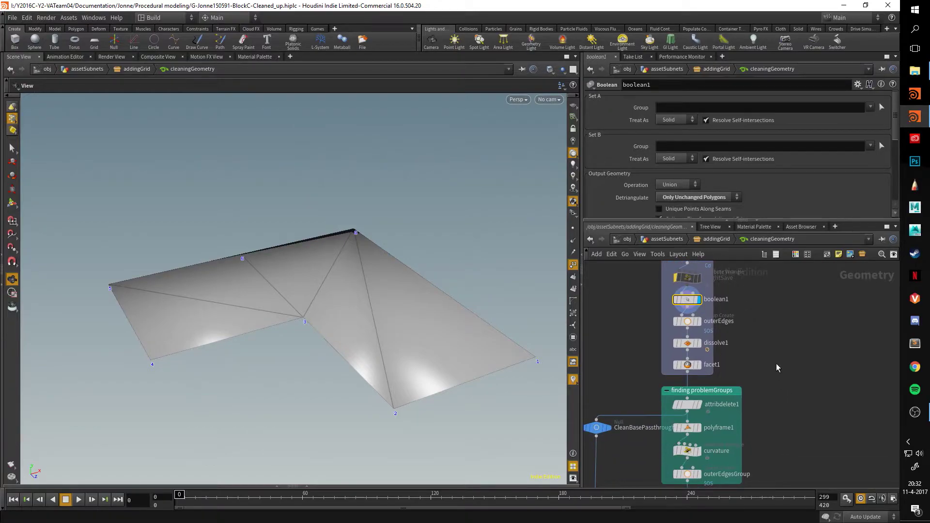
{"action": "left_click", "coordinate": [692, 322]}
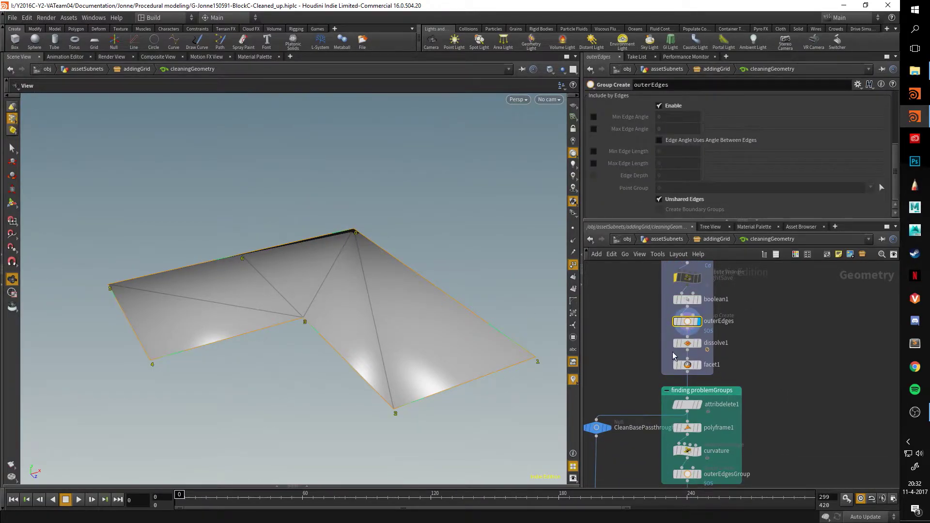
{"action": "left_click", "coordinate": [698, 343]}
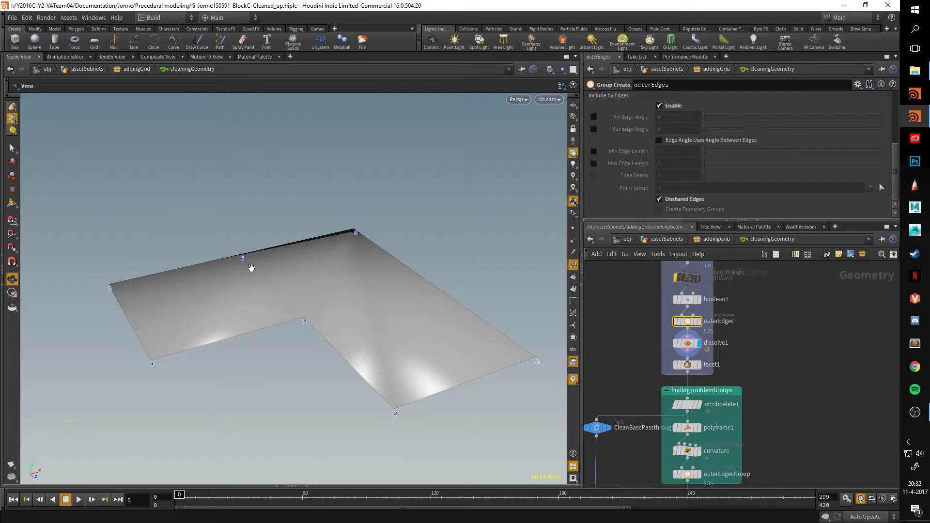
{"action": "left_click_drag", "start_coordinate": [243, 263], "coordinate": [266, 288]}
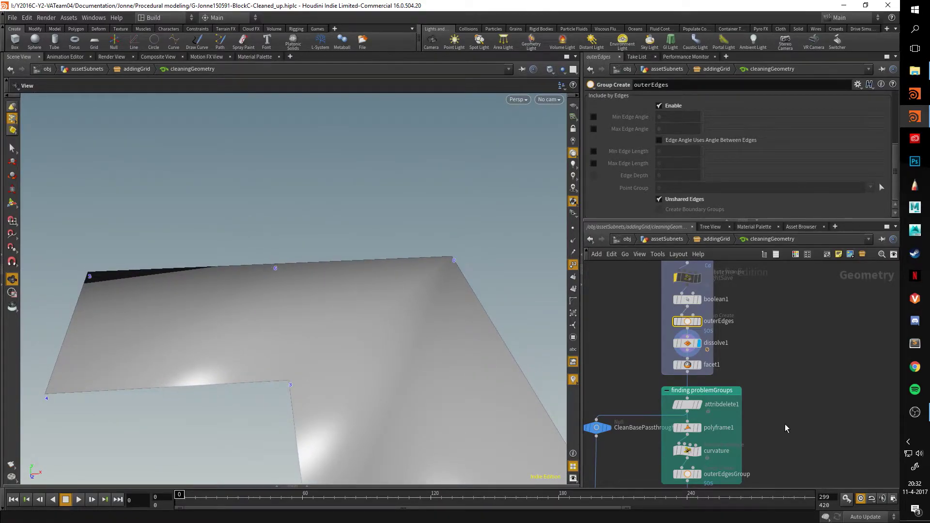
{"action": "middle_click_drag", "start_coordinate": [778, 395], "coordinate": [796, 293]}
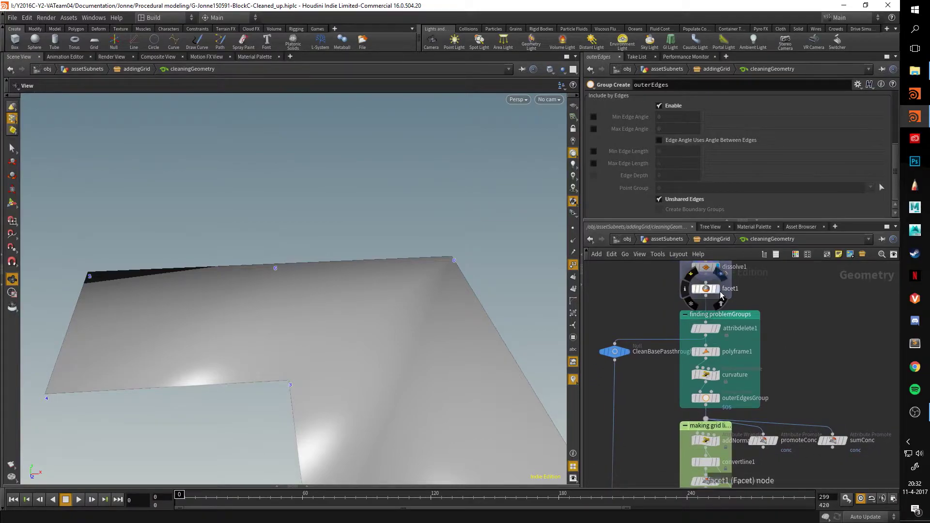
{"action": "scroll", "coordinate": [309, 309], "scroll_direction": "down", "scroll_amount": 3}
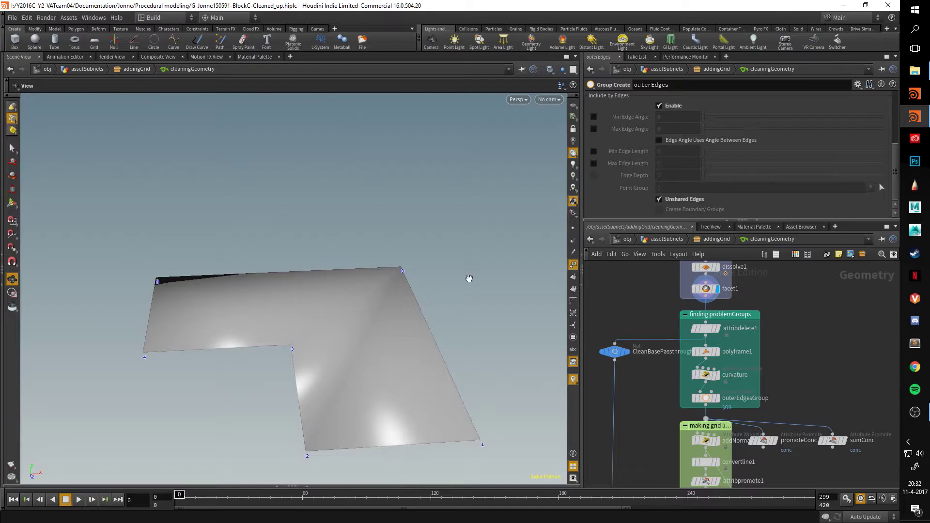
- Display polyframe1 in wireframe and review its Primitives, First Edge, bitangent N settings
{"action": "left_click", "coordinate": [718, 330]}
{"action": "left_click", "coordinate": [717, 352]}
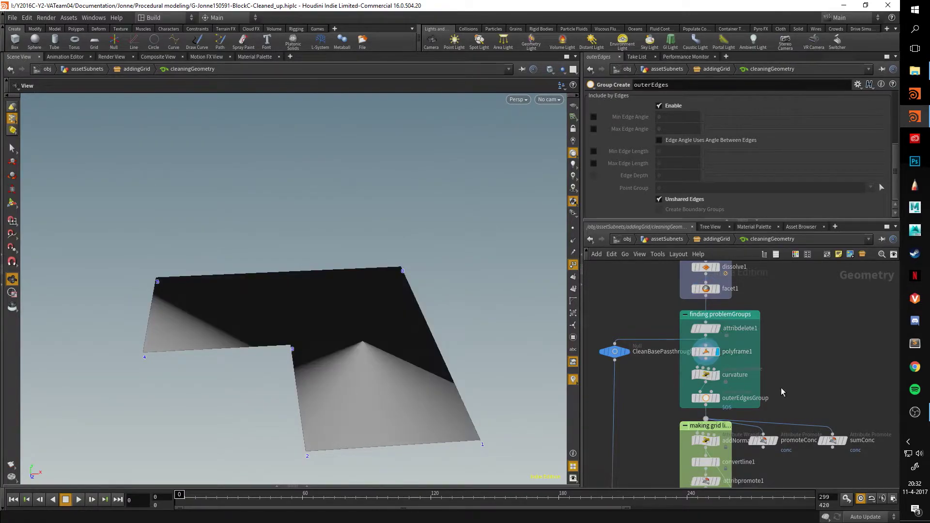
{"action": "mouse_move", "coordinate": [253, 287]}
{"action": "left_mouse_down"}
{"action": "mouse_move", "coordinate": [238, 291]}
{"action": "mouse_move", "coordinate": [266, 296]}
{"action": "mouse_move", "coordinate": [531, 184]}
{"action": "left_mouse_up"}
{"action": "key", "text": "w"}
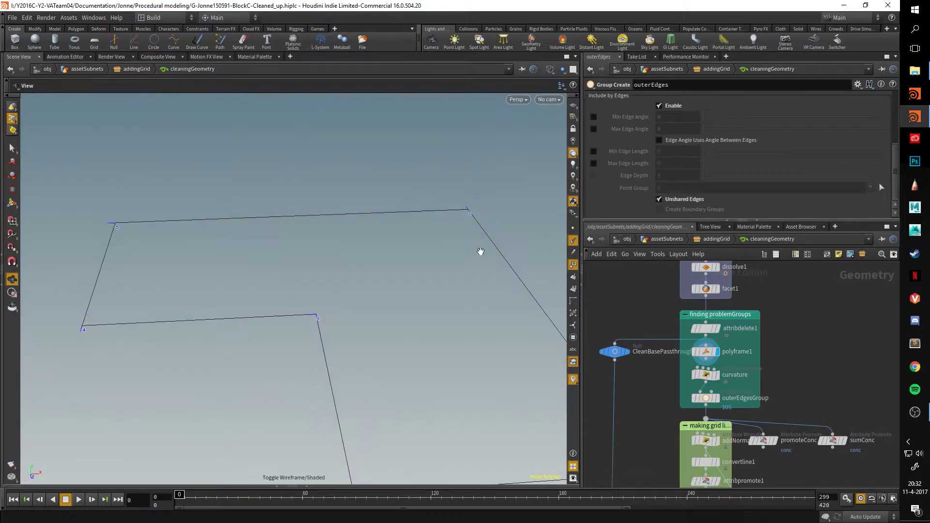
{"action": "left_click_drag", "start_coordinate": [481, 251], "coordinate": [516, 306]}
{"action": "left_click", "coordinate": [717, 356]}
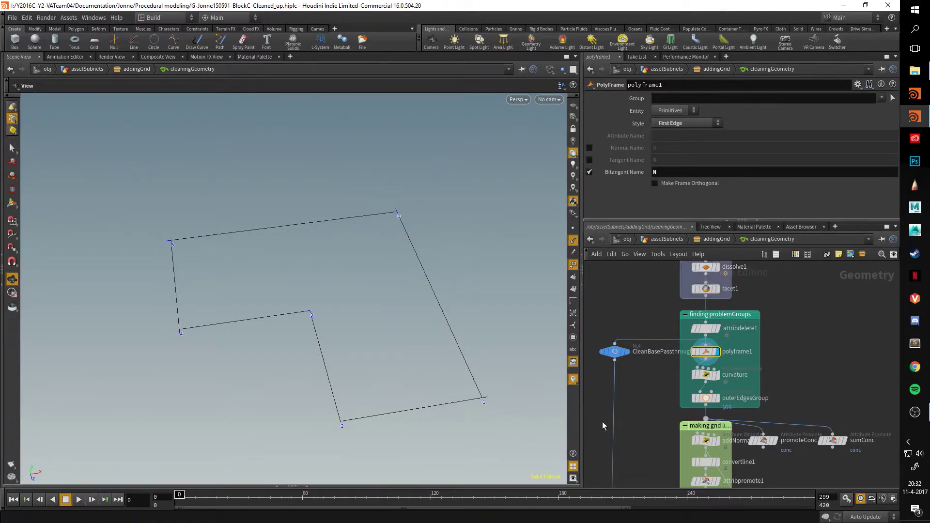
{"action": "middle_click_drag", "start_coordinate": [822, 379], "coordinate": [835, 322]}
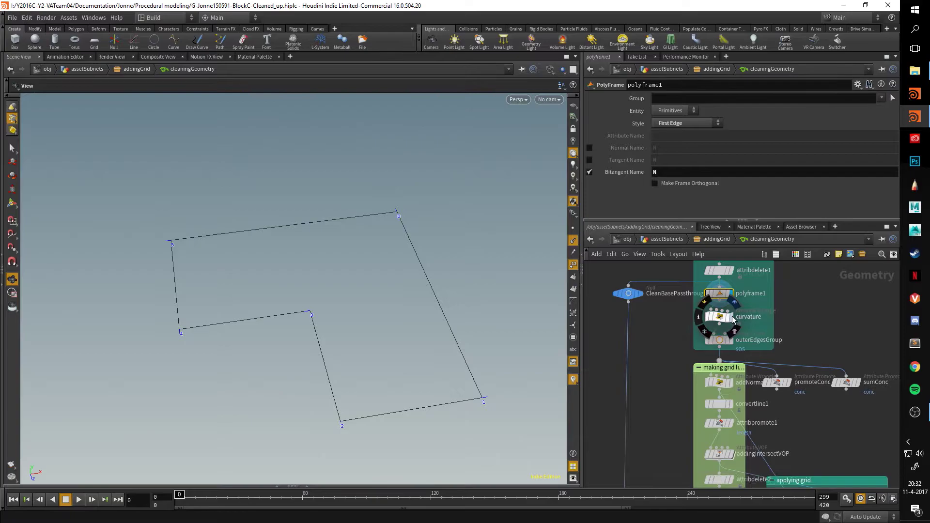
{"action": "left_click_drag", "start_coordinate": [328, 342], "coordinate": [394, 320]}
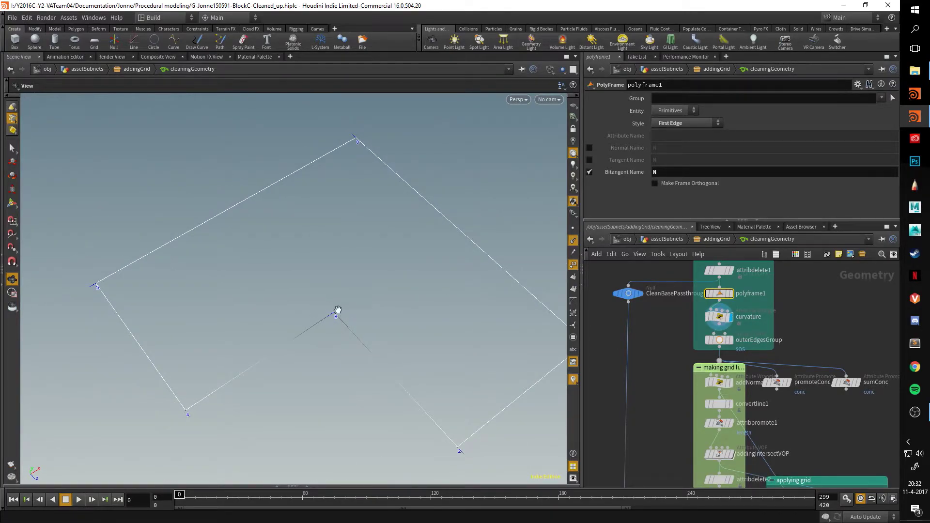
{"action": "left_click", "coordinate": [722, 318]}
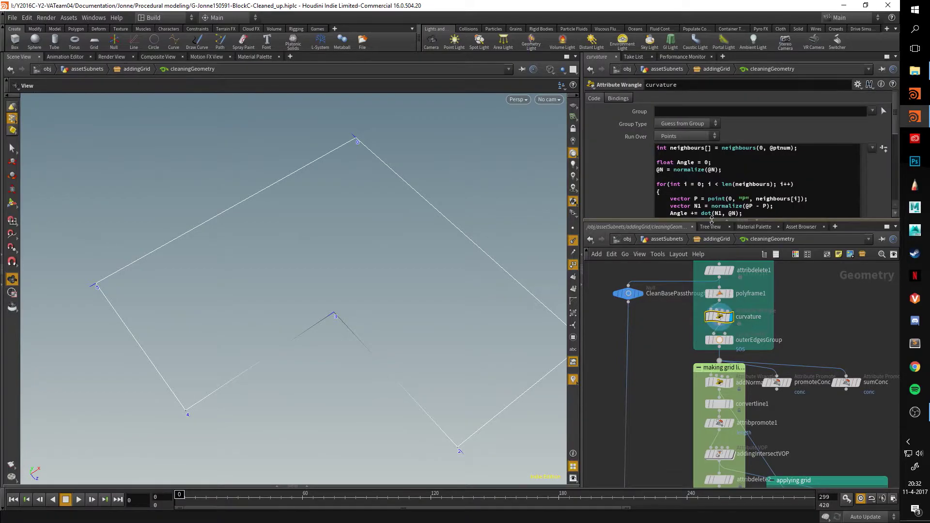
{"action": "left_click_drag", "start_coordinate": [713, 221], "coordinate": [712, 394]}
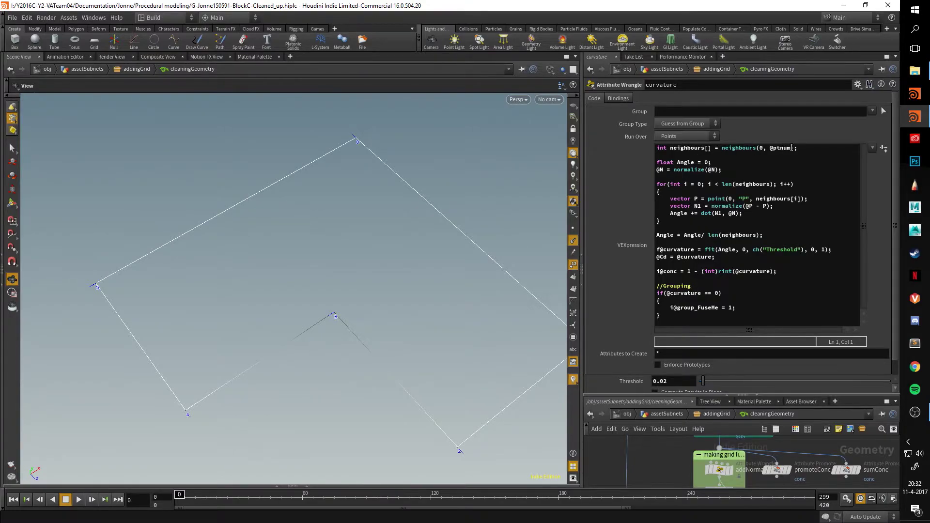
{"action": "left_click_drag", "start_coordinate": [806, 148], "coordinate": [638, 153]}
{"action": "left_click", "coordinate": [713, 157]}
{"action": "left_click_drag", "start_coordinate": [717, 165], "coordinate": [692, 163]}
{"action": "left_click", "coordinate": [735, 170]}
{"action": "scroll", "coordinate": [654, 236], "scroll_direction": "down", "scroll_amount": 1}
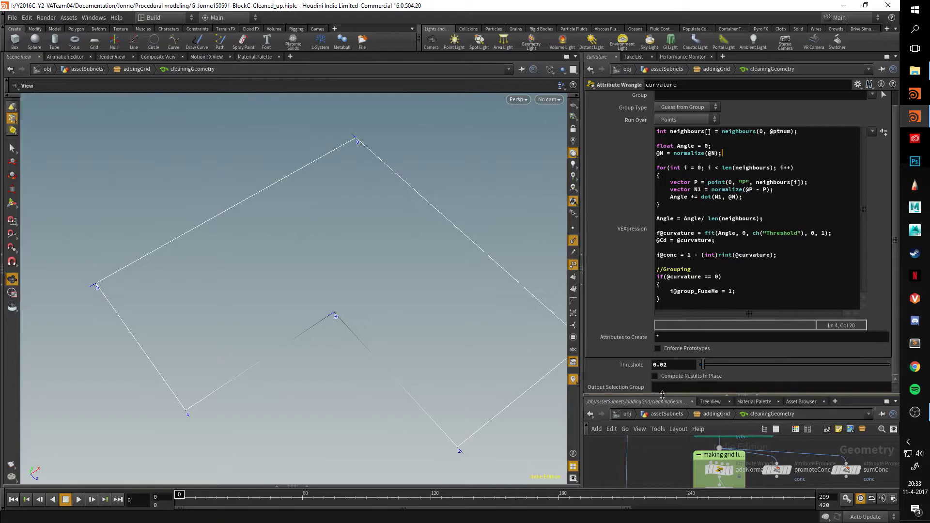
{"action": "left_click_drag", "start_coordinate": [662, 395], "coordinate": [662, 301]}
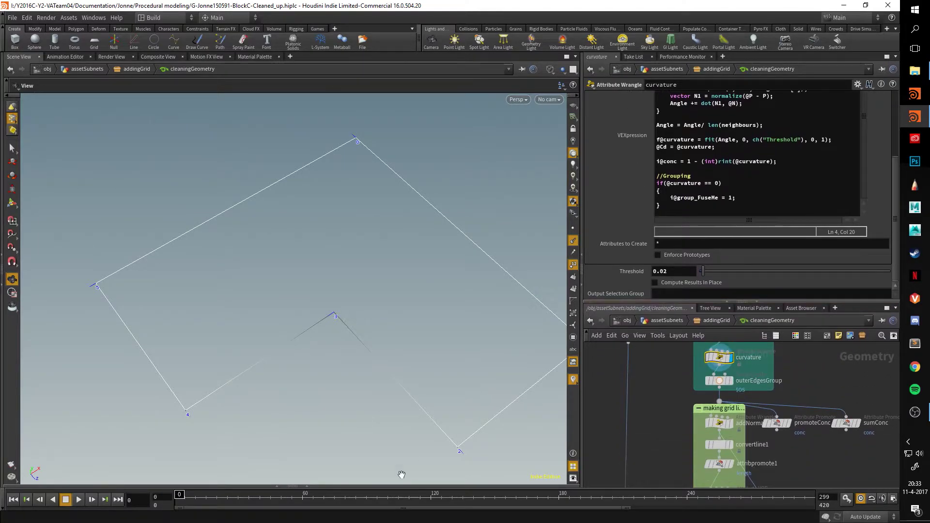
{"action": "left_click", "coordinate": [315, 486]}
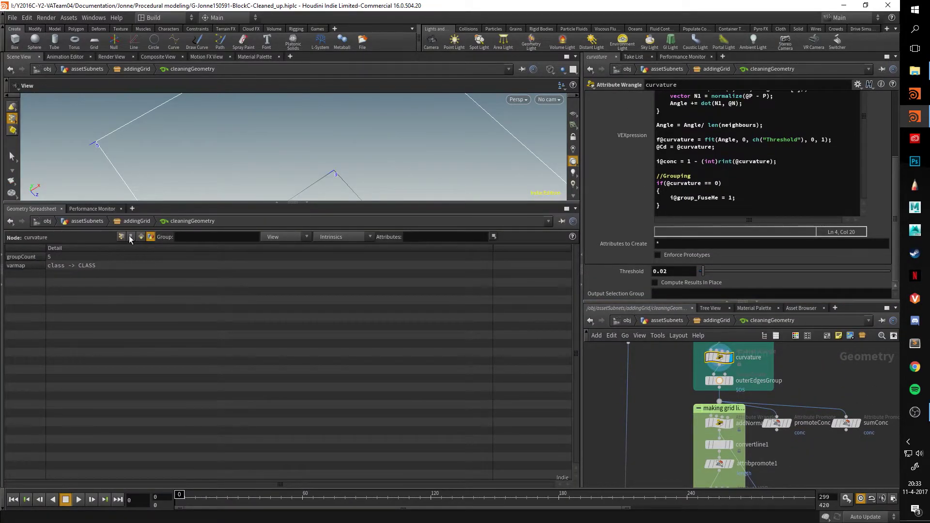
{"action": "left_click", "coordinate": [122, 237]}
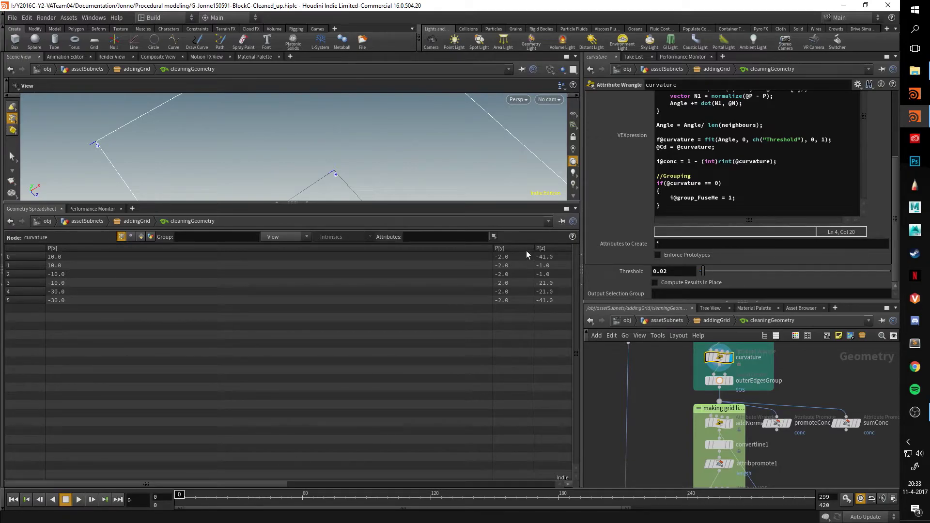
{"action": "double_click", "coordinate": [494, 248]}
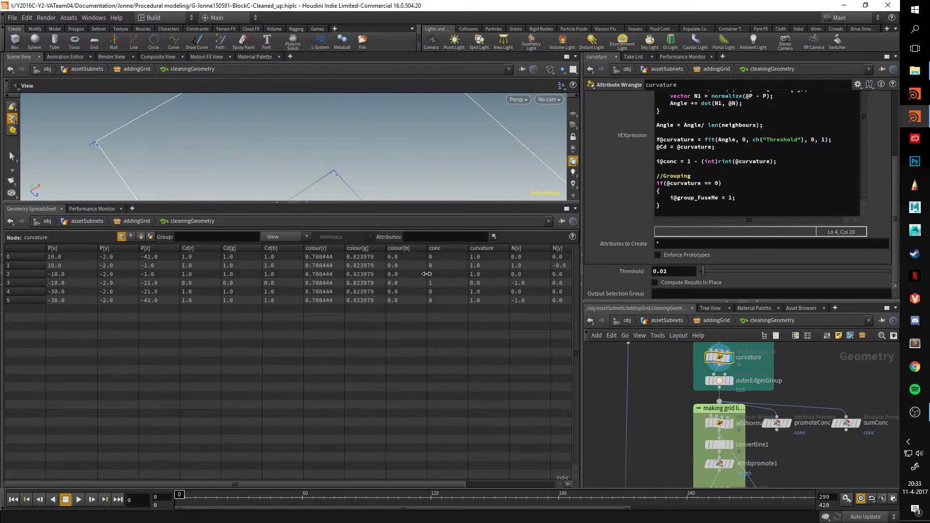
{"action": "left_click", "coordinate": [310, 203]}
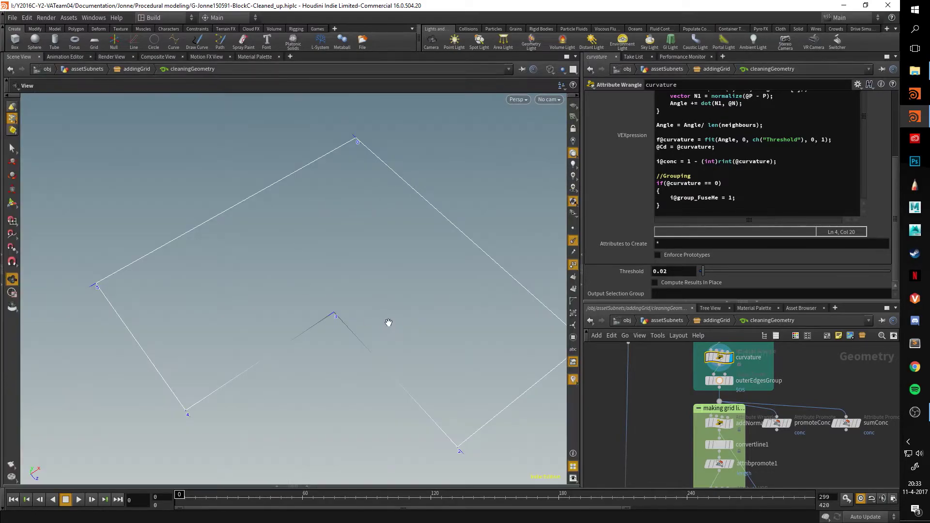
{"action": "left_click_drag", "start_coordinate": [557, 279], "coordinate": [394, 318]}
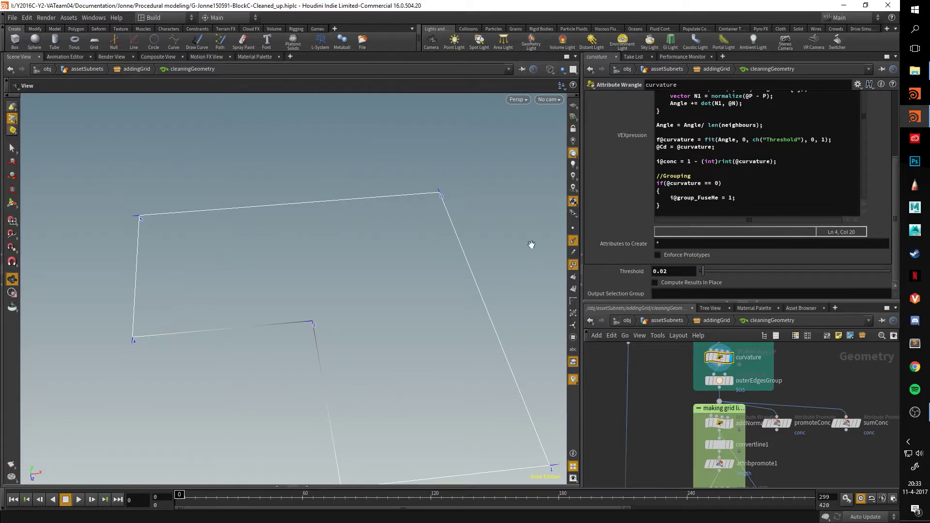
{"action": "left_click_drag", "start_coordinate": [493, 376], "coordinate": [473, 291]}
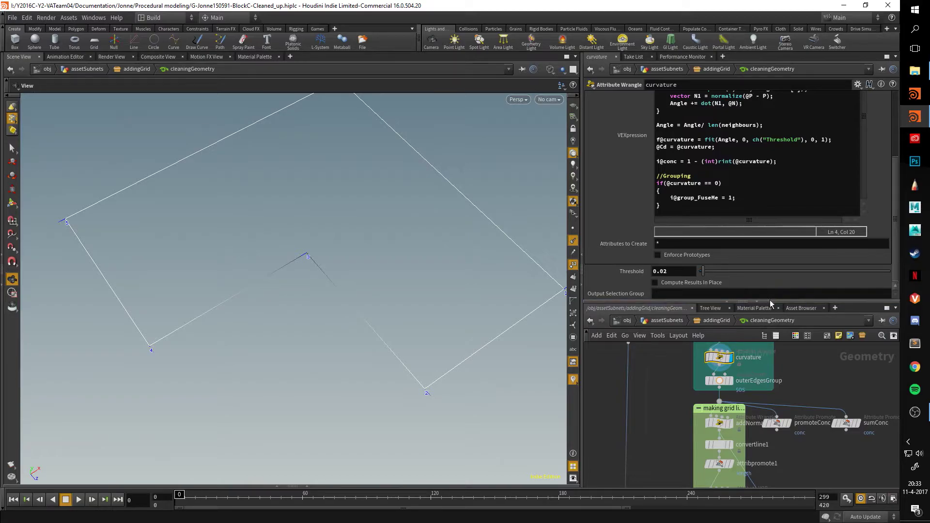
{"action": "left_click_drag", "start_coordinate": [770, 301], "coordinate": [770, 235]}
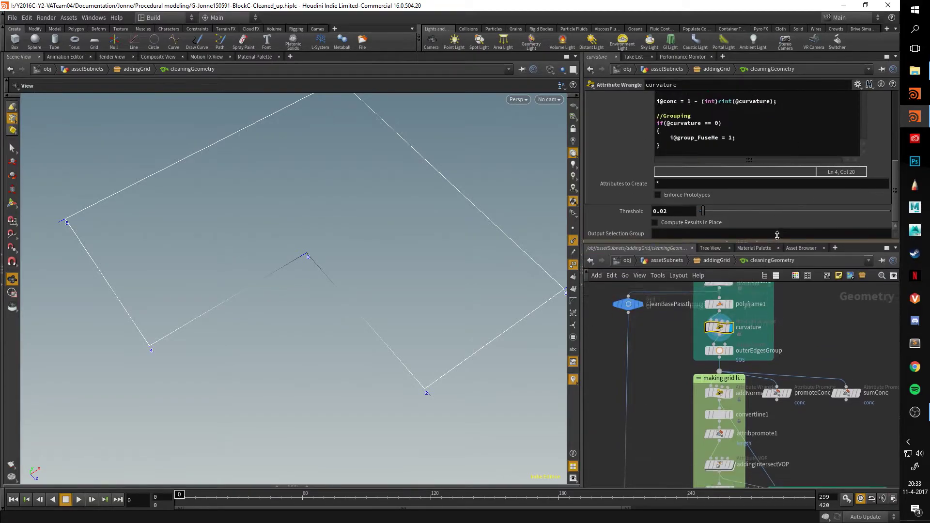
- Display outerEdgesGroup's outline, then addNormal's result in the viewport
{"action": "left_click", "coordinate": [731, 347]}
{"action": "left_click_drag", "start_coordinate": [426, 253], "coordinate": [270, 138]}
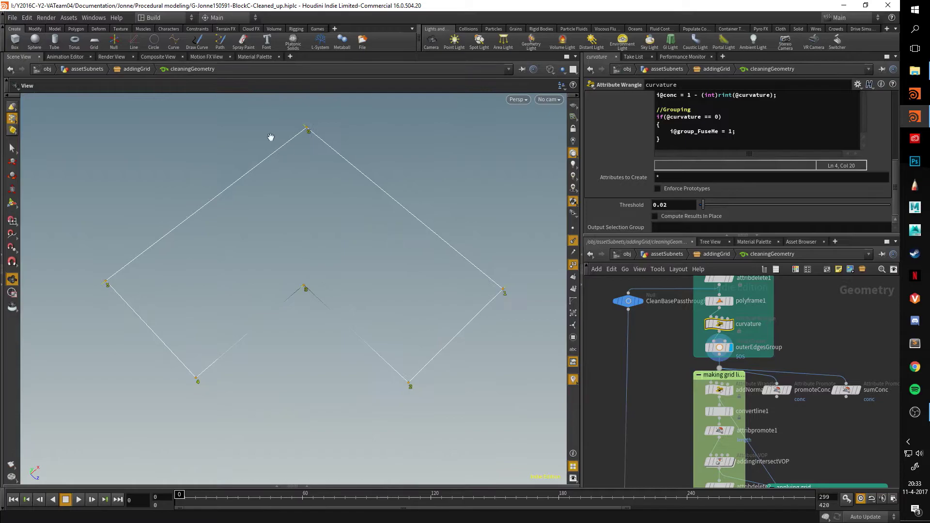
{"action": "scroll", "coordinate": [656, 345], "scroll_direction": "up", "scroll_amount": 1}
{"action": "middle_click_drag", "start_coordinate": [656, 344], "coordinate": [643, 253]}
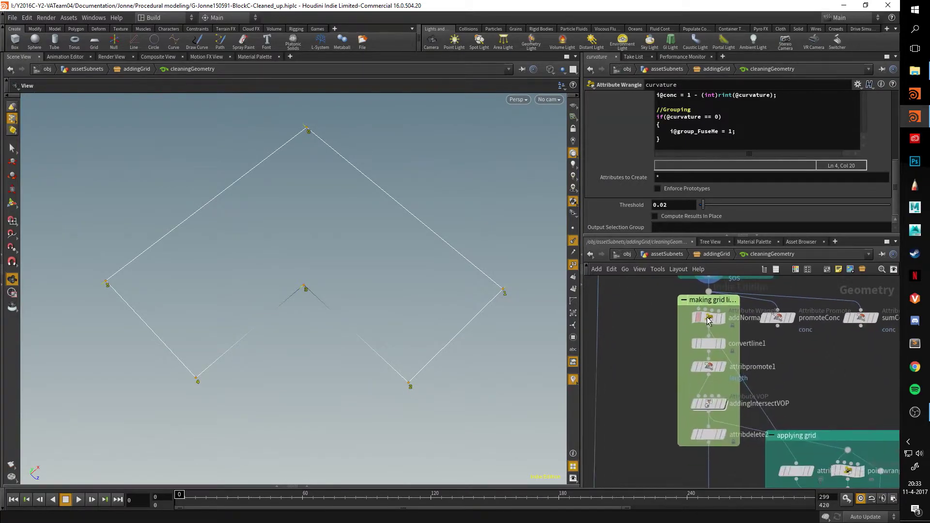
{"action": "left_click", "coordinate": [725, 324]}
{"action": "middle_click_drag", "start_coordinate": [793, 378], "coordinate": [731, 375]}
{"action": "scroll", "coordinate": [761, 364], "scroll_direction": "up", "scroll_amount": 1}
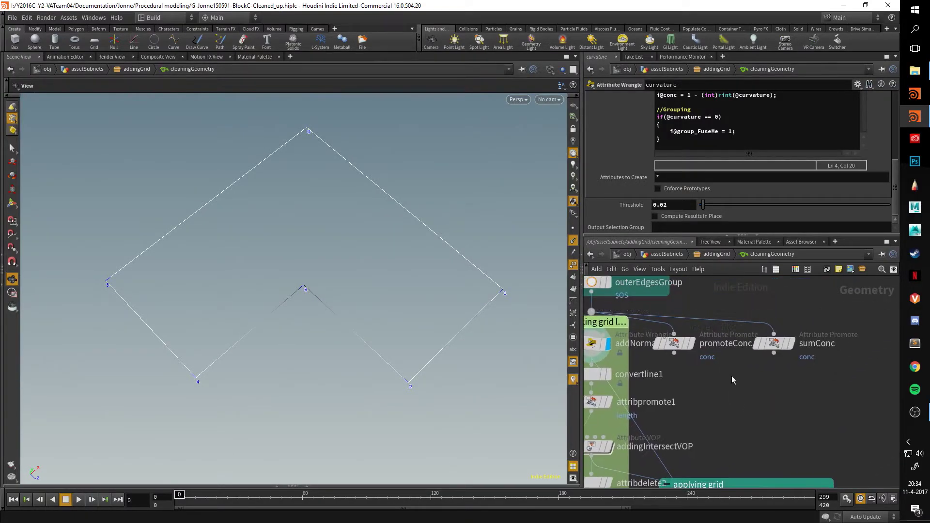
- Check promoteConc's detail attributes, including conc, in the spreadsheet, then close it
{"action": "left_click", "coordinate": [674, 343]}
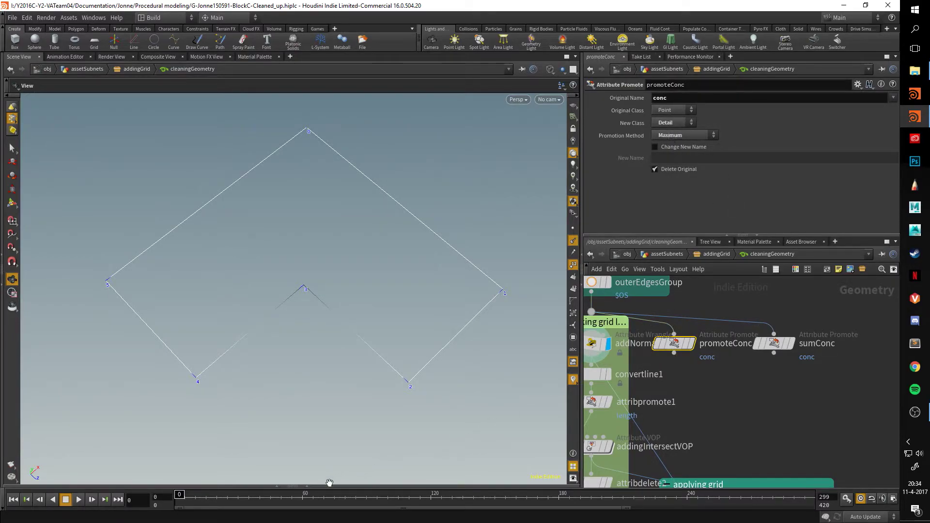
{"action": "left_click", "coordinate": [306, 486]}
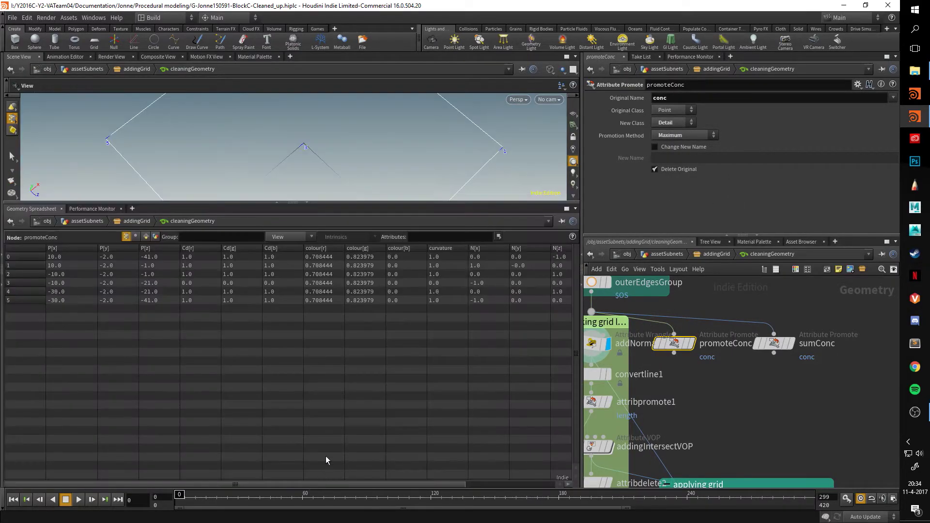
{"action": "left_click", "coordinate": [155, 238]}
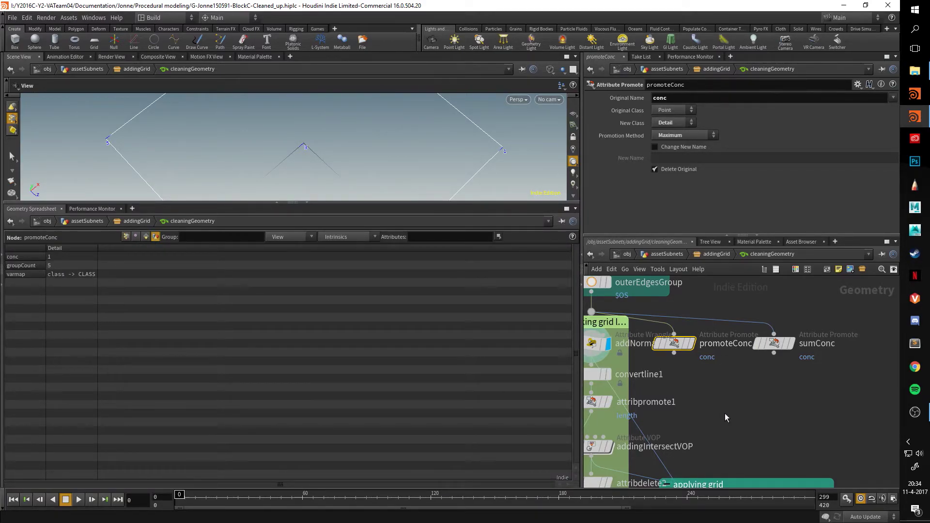
{"action": "middle_click_drag", "start_coordinate": [653, 361], "coordinate": [743, 281]}
{"action": "middle_click_drag", "start_coordinate": [808, 348], "coordinate": [803, 390]}
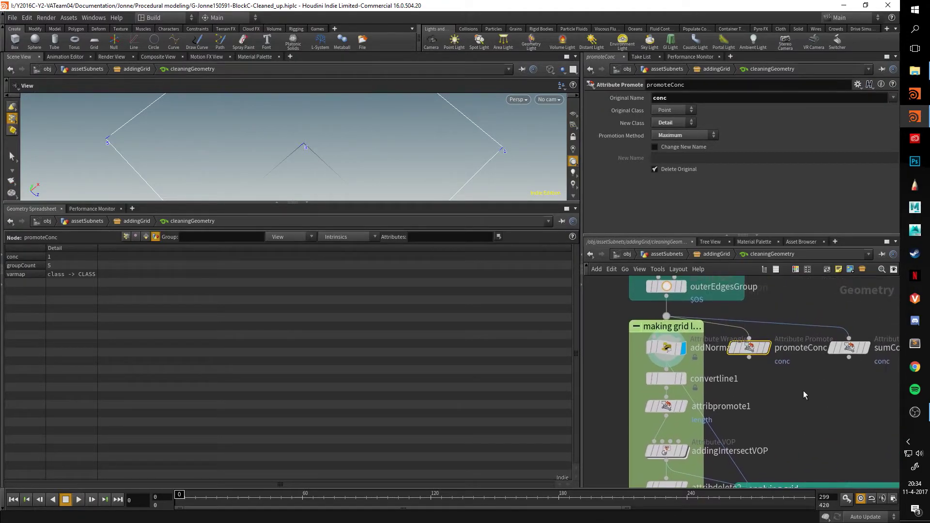
{"action": "left_click", "coordinate": [308, 202]}
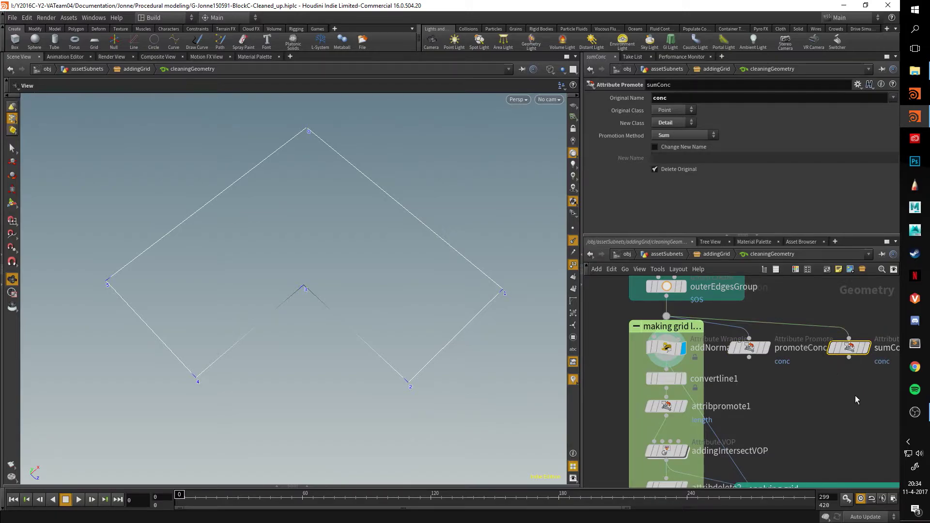
{"action": "middle_click_drag", "start_coordinate": [855, 395], "coordinate": [827, 411]}
{"action": "left_click", "coordinate": [820, 363]}
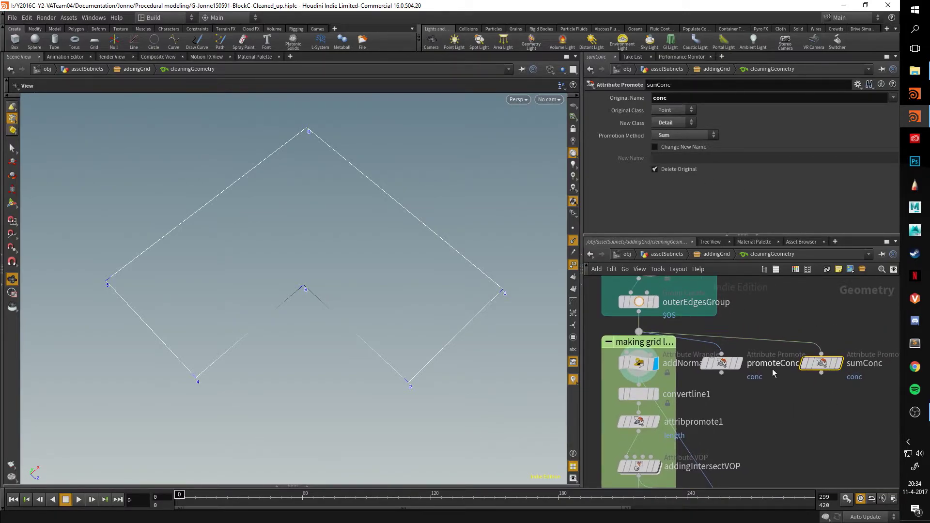
{"action": "middle_click_drag", "start_coordinate": [795, 464], "coordinate": [767, 398]}
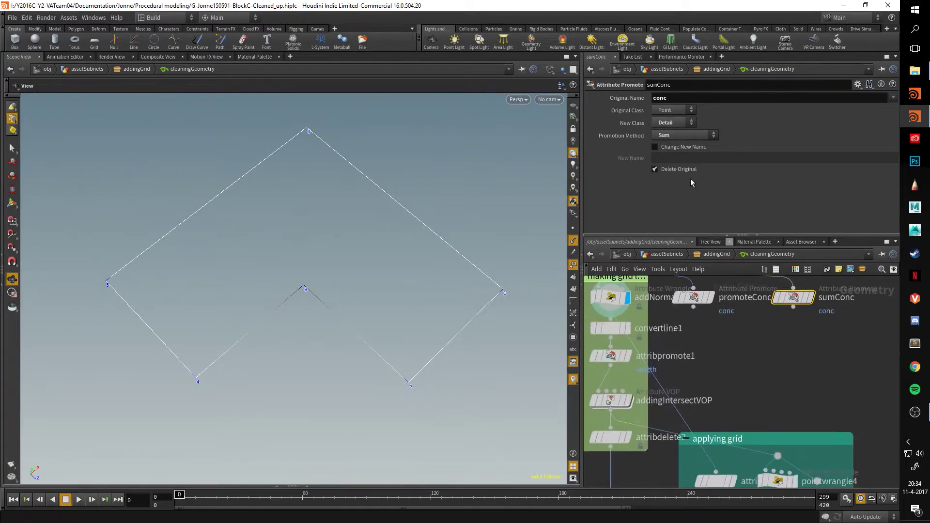
{"action": "scroll", "coordinate": [774, 298], "scroll_direction": "down", "scroll_amount": 5}
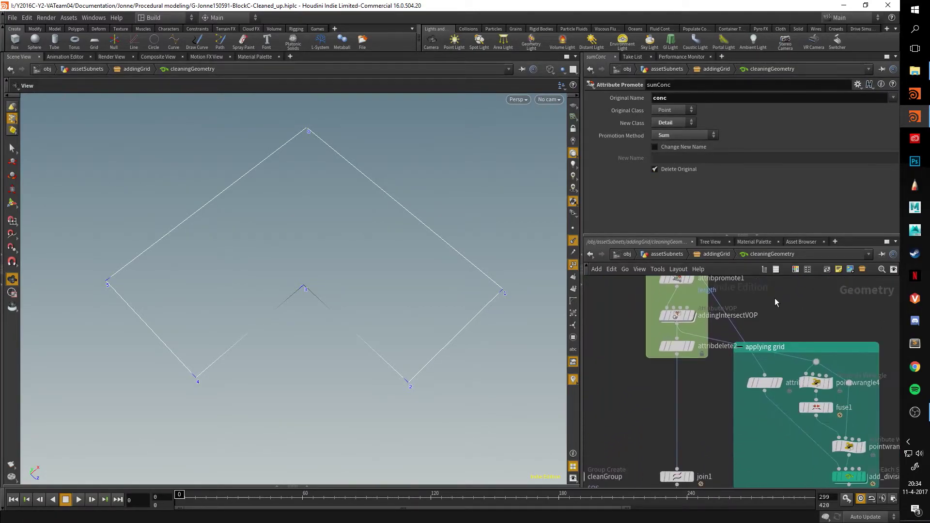
{"action": "middle_click_drag", "start_coordinate": [732, 460], "coordinate": [731, 402]}
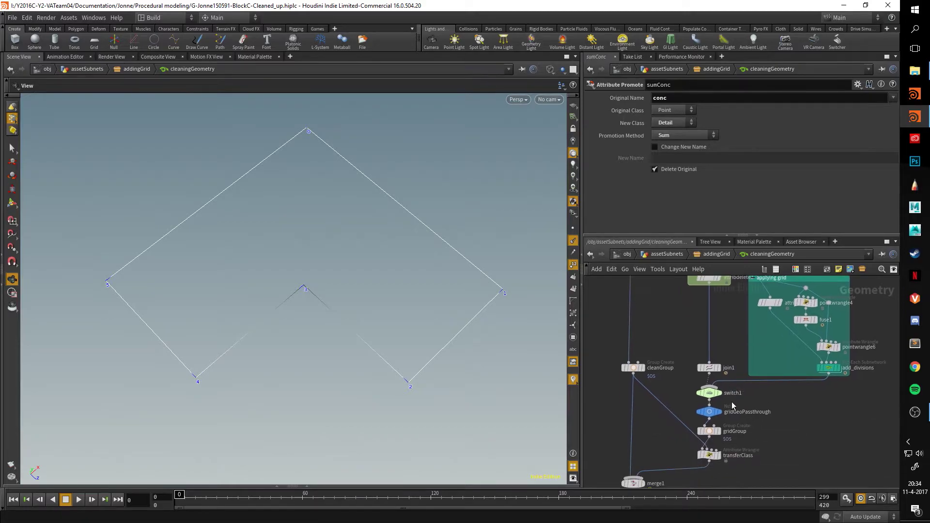
{"action": "middle_click_drag", "start_coordinate": [716, 326], "coordinate": [680, 336]}
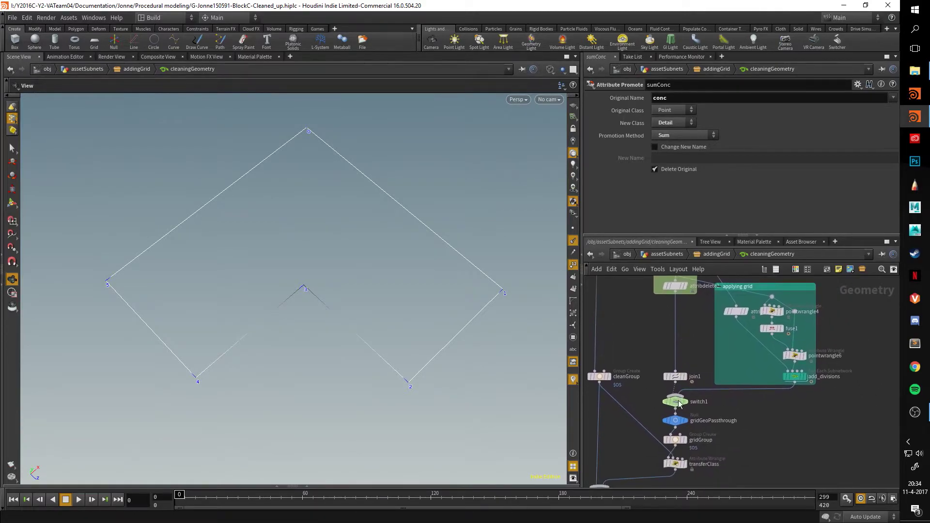
{"action": "left_click", "coordinate": [675, 401]}
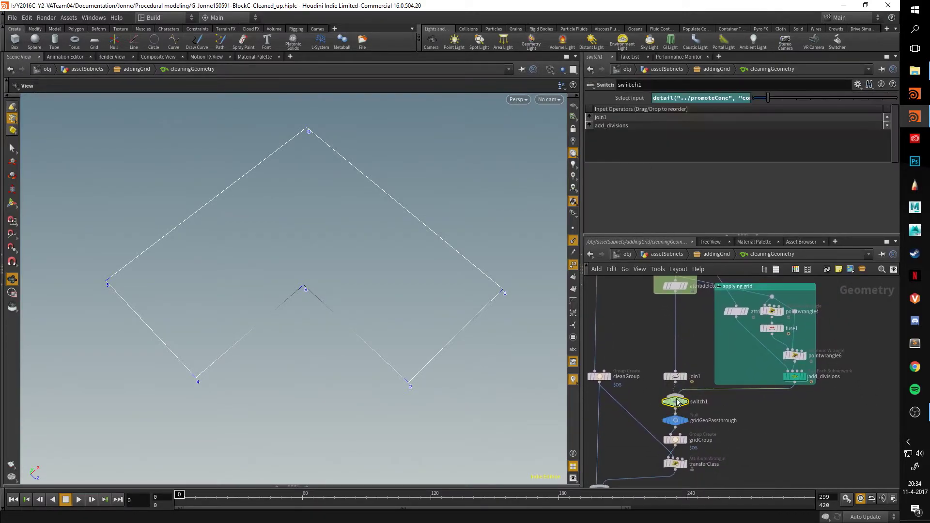
{"action": "left_click_drag", "start_coordinate": [726, 97], "coordinate": [744, 98]}
{"action": "left_click", "coordinate": [736, 99]}
{"action": "middle_click_drag", "start_coordinate": [697, 318], "coordinate": [702, 380]}
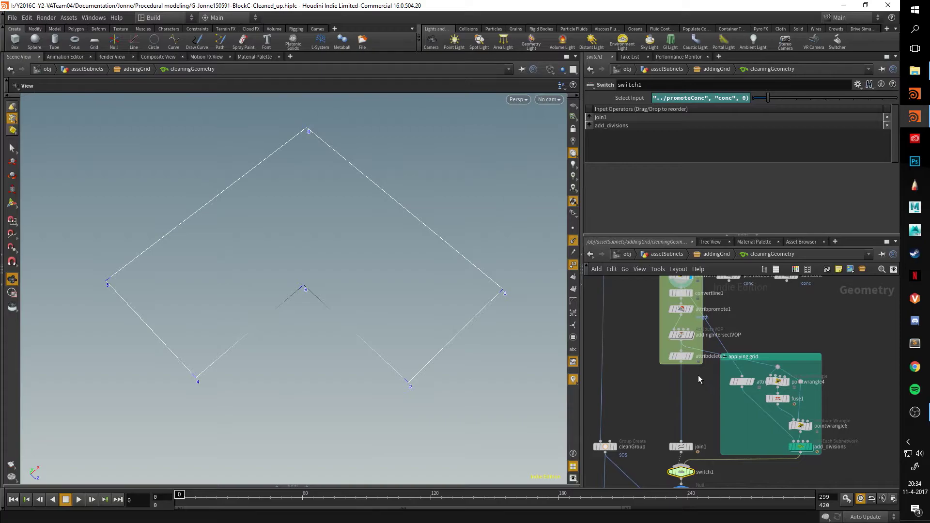
{"action": "mouse_move", "coordinate": [690, 365]}
{"action": "scroll", "coordinate": [670, 358], "scroll_direction": "up", "scroll_amount": 3}
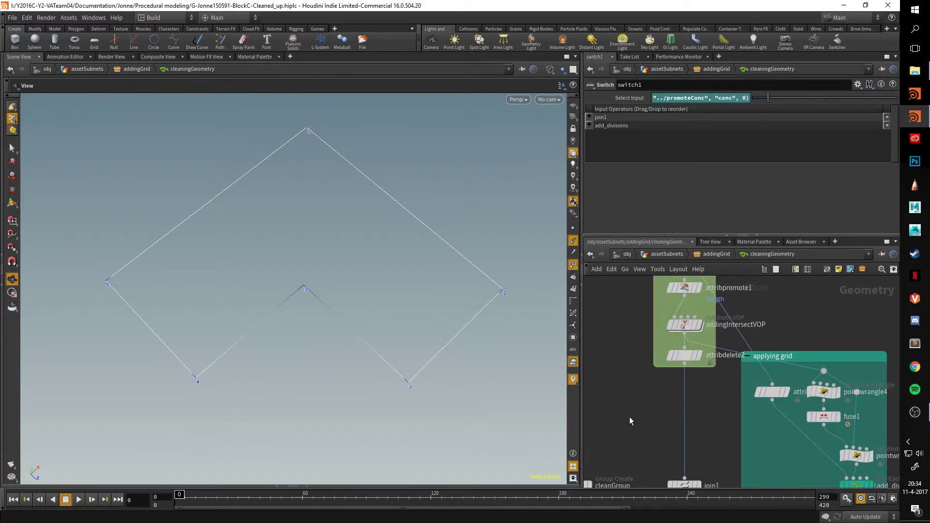
{"action": "middle_click_drag", "start_coordinate": [637, 417], "coordinate": [635, 334]}
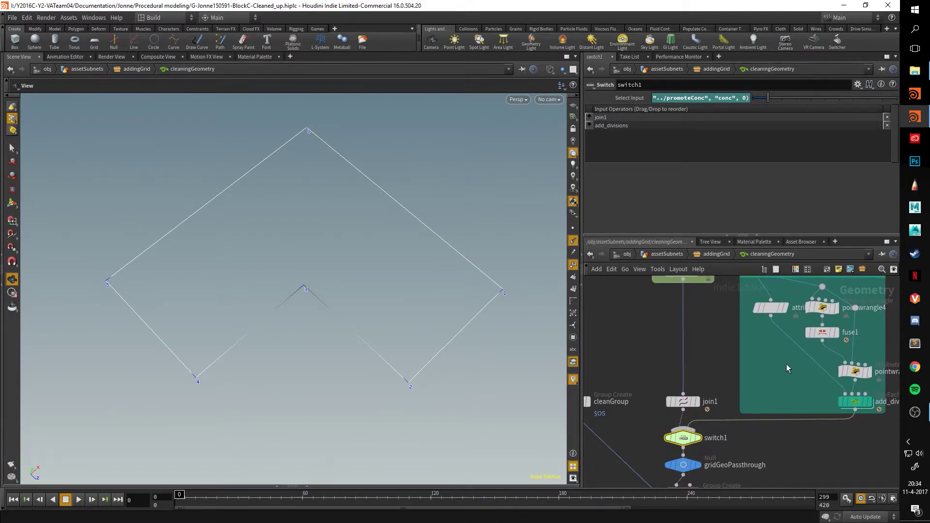
{"action": "middle_click_drag", "start_coordinate": [786, 364], "coordinate": [706, 434]}
{"action": "middle_click_drag", "start_coordinate": [644, 418], "coordinate": [690, 383]}
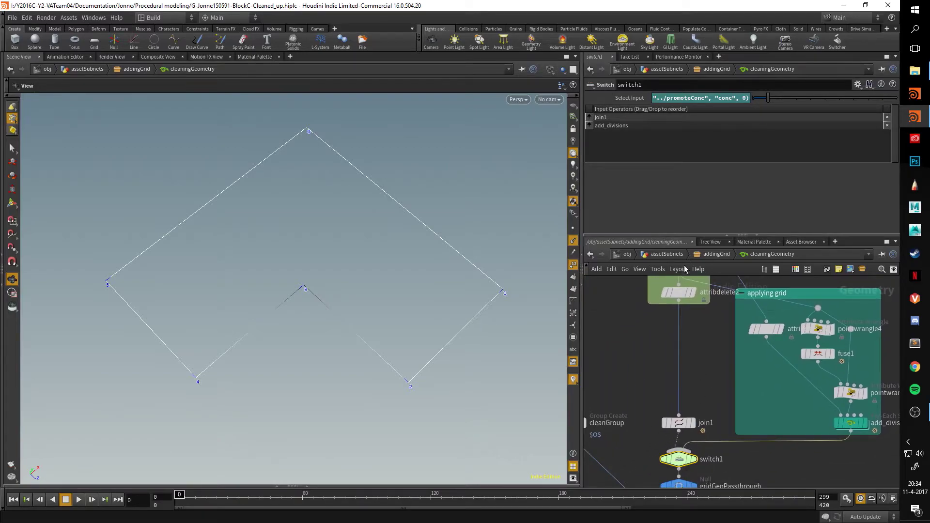
{"action": "middle_click_drag", "start_coordinate": [665, 327], "coordinate": [668, 425]}
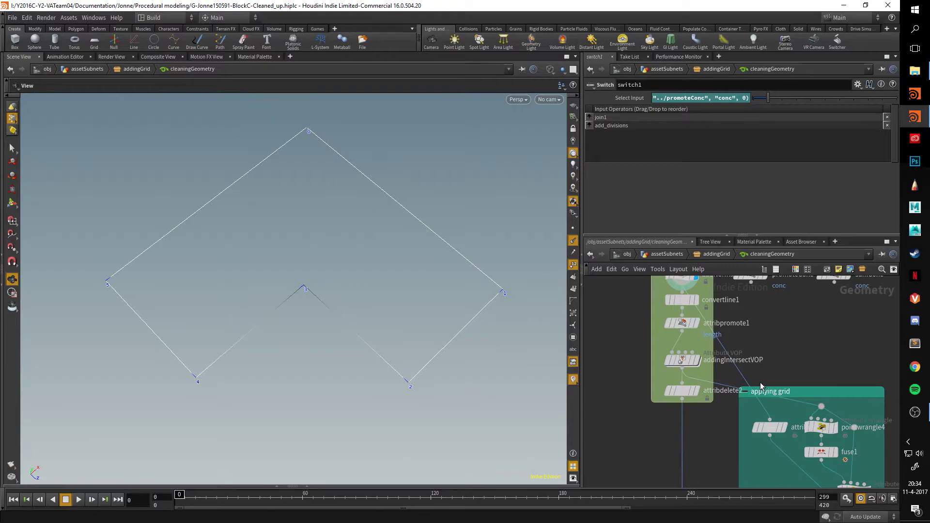
{"action": "scroll", "coordinate": [623, 353], "scroll_direction": "up", "scroll_amount": 3}
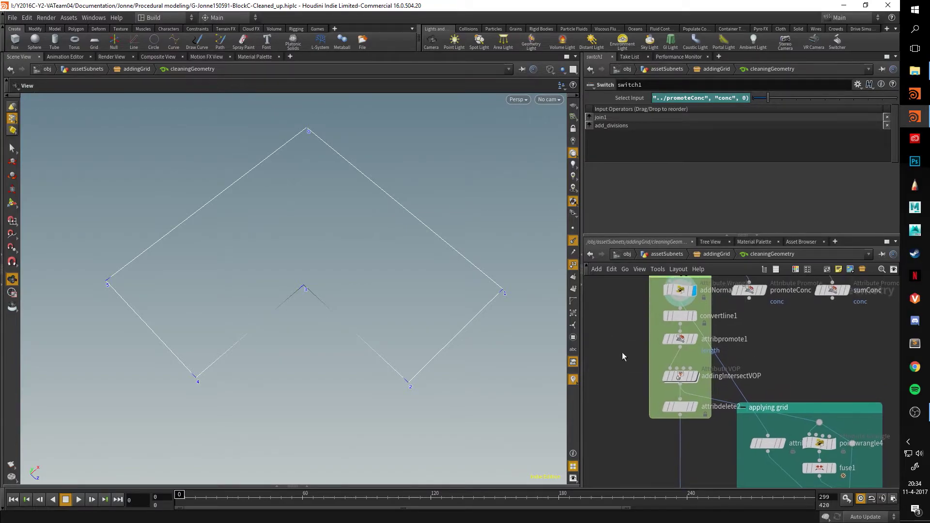
- Enter addingIntersectVOP and enlarge the network editor around its VEX nodes
{"action": "left_click", "coordinate": [694, 378]}
{"action": "double_click", "coordinate": [694, 376]}
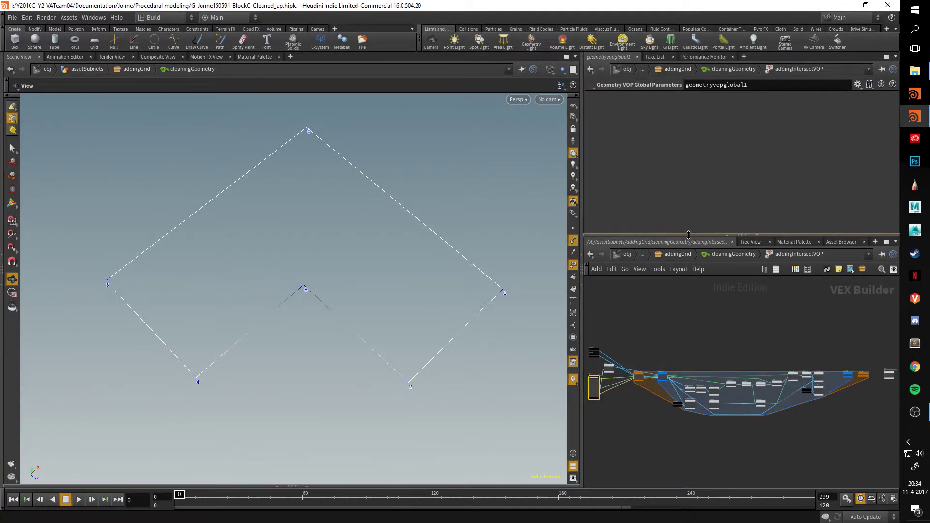
{"action": "left_click_drag", "start_coordinate": [688, 235], "coordinate": [688, 145]}
{"action": "left_click_drag", "start_coordinate": [582, 200], "coordinate": [191, 200]}
{"action": "scroll", "coordinate": [489, 272], "scroll_direction": "up", "scroll_amount": 5}
{"action": "middle_click_drag", "start_coordinate": [491, 304], "coordinate": [395, 208]}
{"action": "scroll", "coordinate": [751, 364], "scroll_direction": "up", "scroll_amount": 1}
{"action": "scroll", "coordinate": [751, 368], "scroll_direction": "up", "scroll_amount": 1}
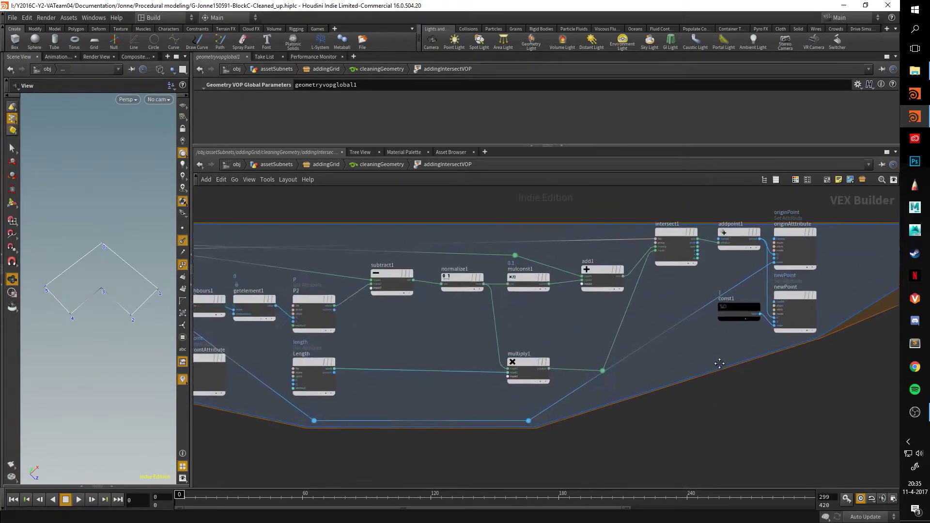
{"action": "middle_click_drag", "start_coordinate": [718, 356], "coordinate": [641, 431]}
{"action": "scroll", "coordinate": [602, 353], "scroll_direction": "up", "scroll_amount": 2}
- Inspect intersect1's parameters and getelement1's array element settings
{"action": "left_click_drag", "start_coordinate": [559, 265], "coordinate": [623, 354]}
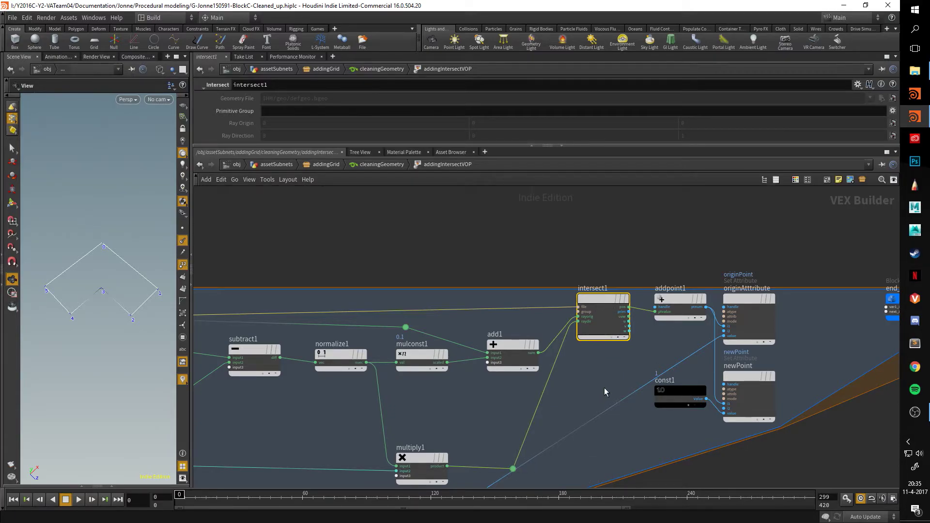
{"action": "middle_click_drag", "start_coordinate": [603, 387], "coordinate": [92, 286]}
{"action": "scroll", "coordinate": [91, 286], "scroll_direction": "up", "scroll_amount": 3}
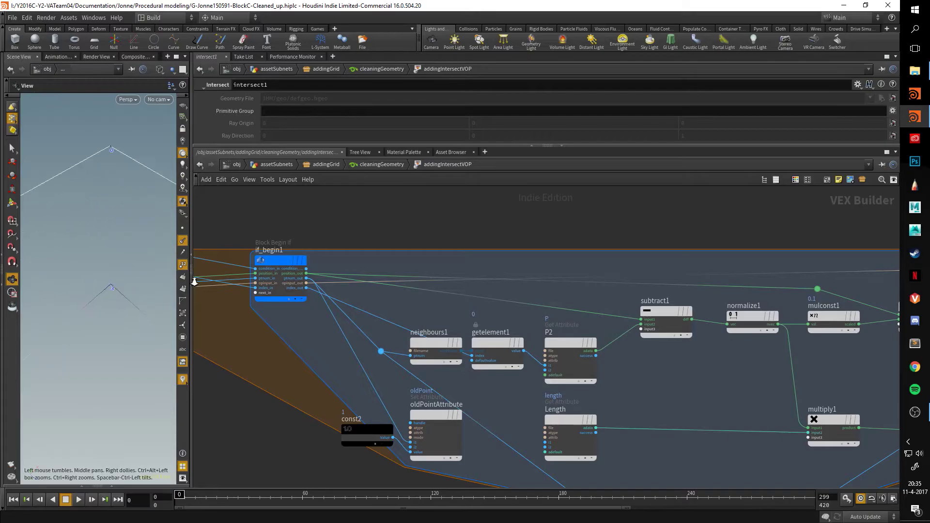
{"action": "scroll", "coordinate": [147, 276], "scroll_direction": "down", "scroll_amount": 3}
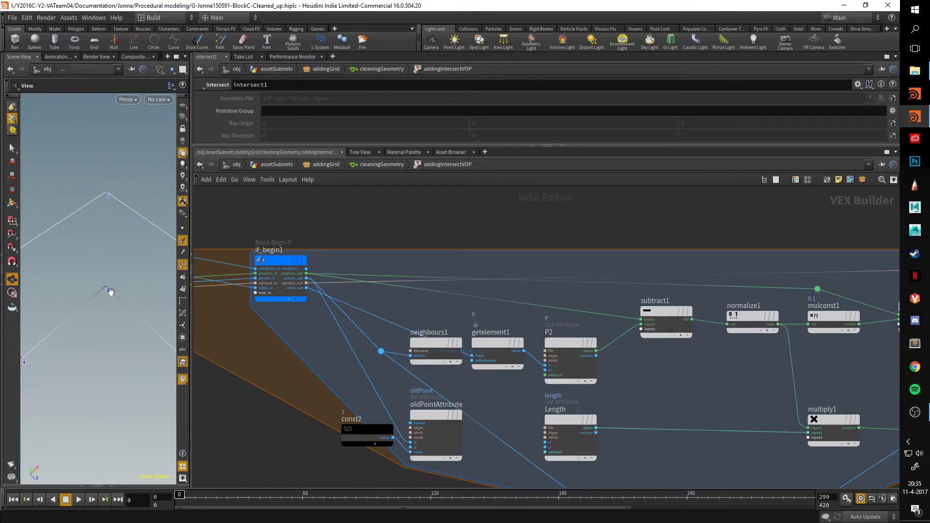
{"action": "scroll", "coordinate": [133, 263], "scroll_direction": "down", "scroll_amount": 2}
{"action": "middle_click_drag", "start_coordinate": [410, 295], "coordinate": [460, 251]}
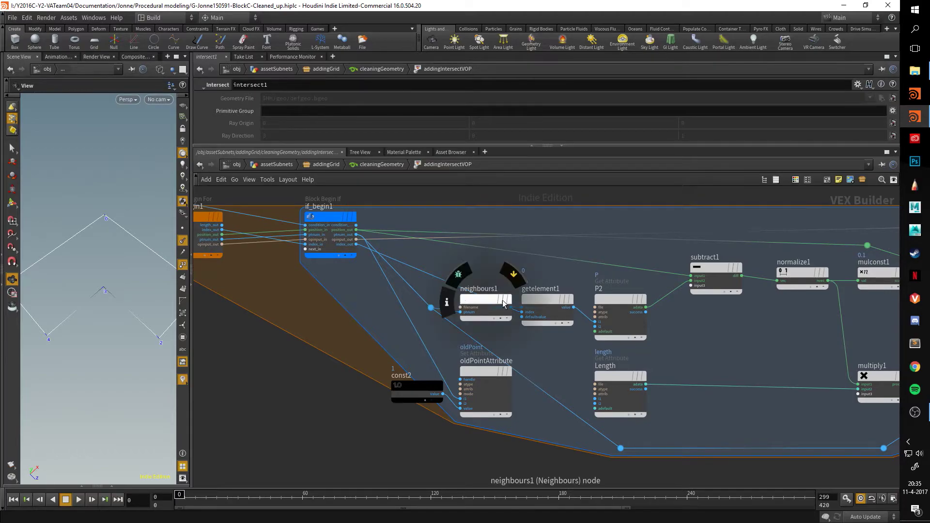
{"action": "middle_click_drag", "start_coordinate": [533, 281], "coordinate": [486, 278]}
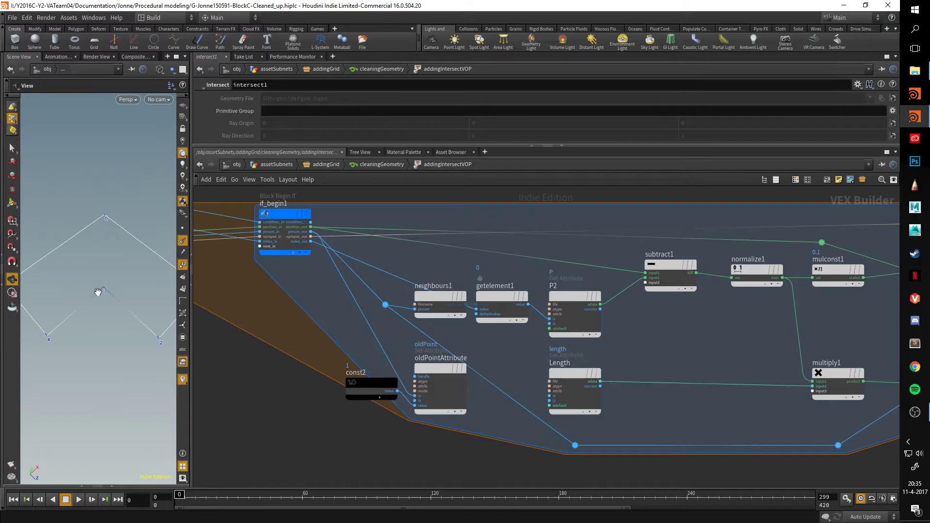
{"action": "left_click", "coordinate": [499, 296]}
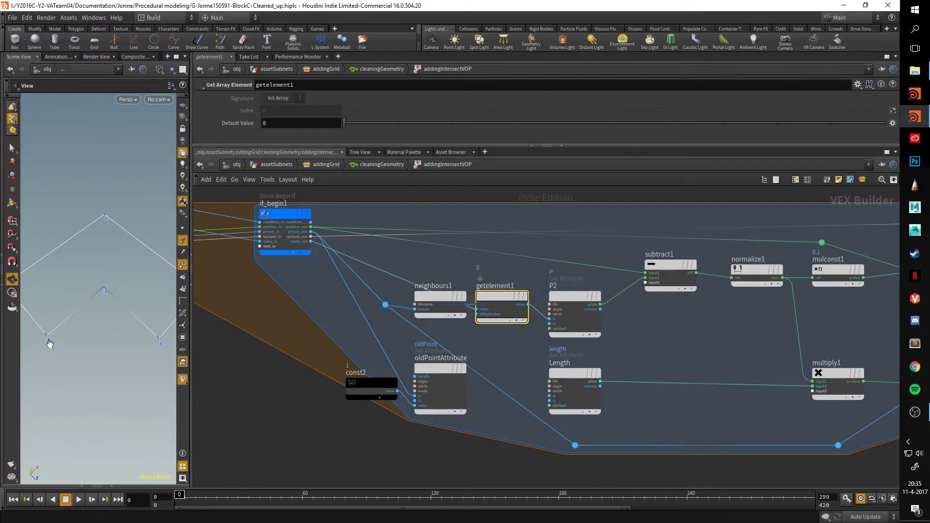
- Inspect the P2 Get Attribute node reading a Vector 3 Point attribute from First Input
{"action": "middle_click_drag", "start_coordinate": [432, 258], "coordinate": [424, 260]}
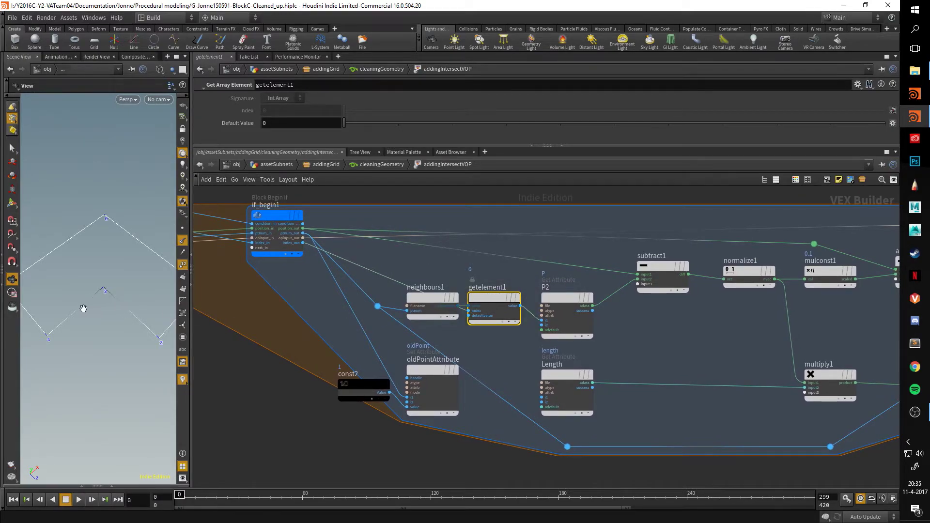
{"action": "middle_click_drag", "start_coordinate": [155, 312], "coordinate": [142, 348]}
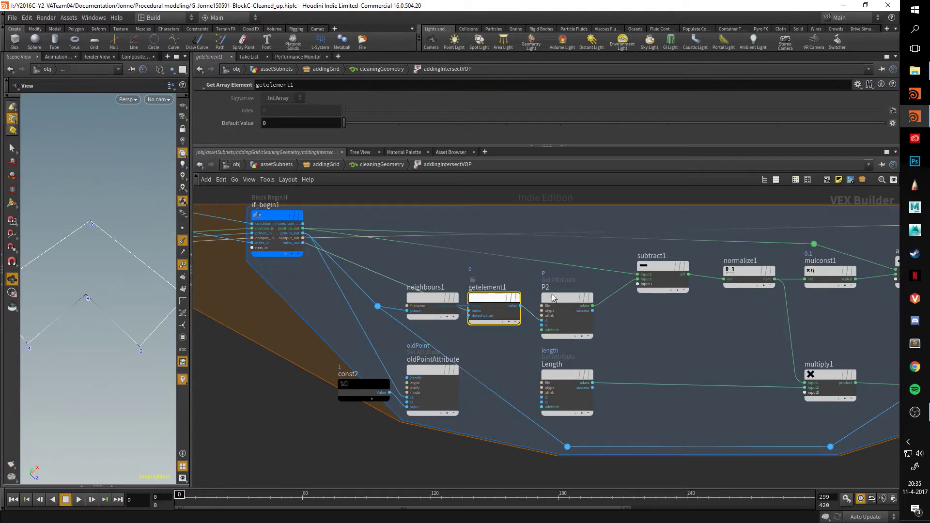
{"action": "middle_click_drag", "start_coordinate": [638, 323], "coordinate": [595, 336]}
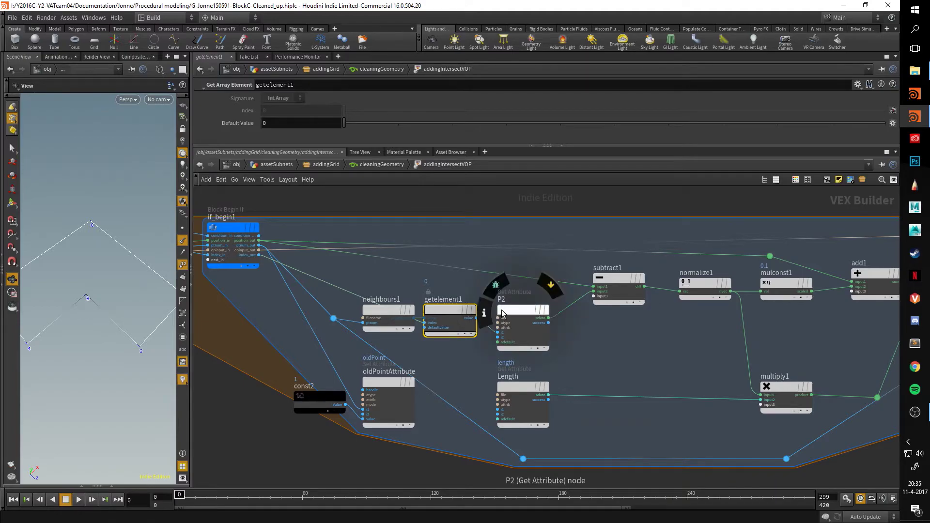
{"action": "left_click", "coordinate": [505, 311]}
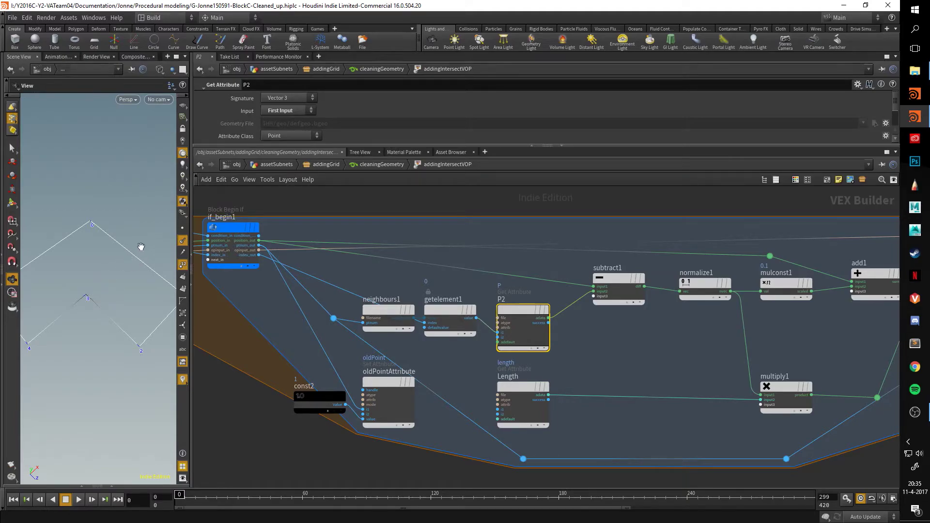
{"action": "left_click_drag", "start_coordinate": [140, 247], "coordinate": [54, 250]}
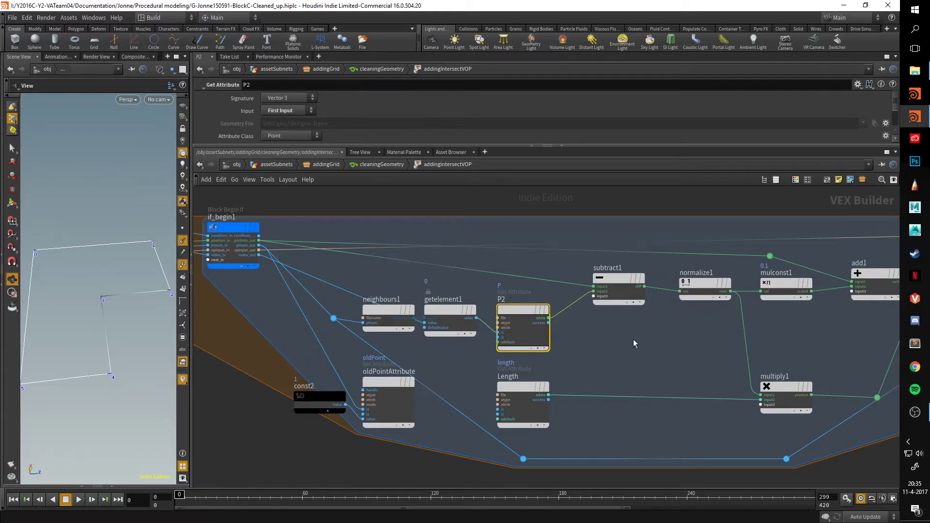
- Inspect normalize1, mulconst1's 0.1 multiplier, and add1's inputs feeding intersect1
{"action": "middle_click_drag", "start_coordinate": [664, 338], "coordinate": [506, 338]}
{"action": "scroll", "coordinate": [523, 324], "scroll_direction": "up", "scroll_amount": 3}
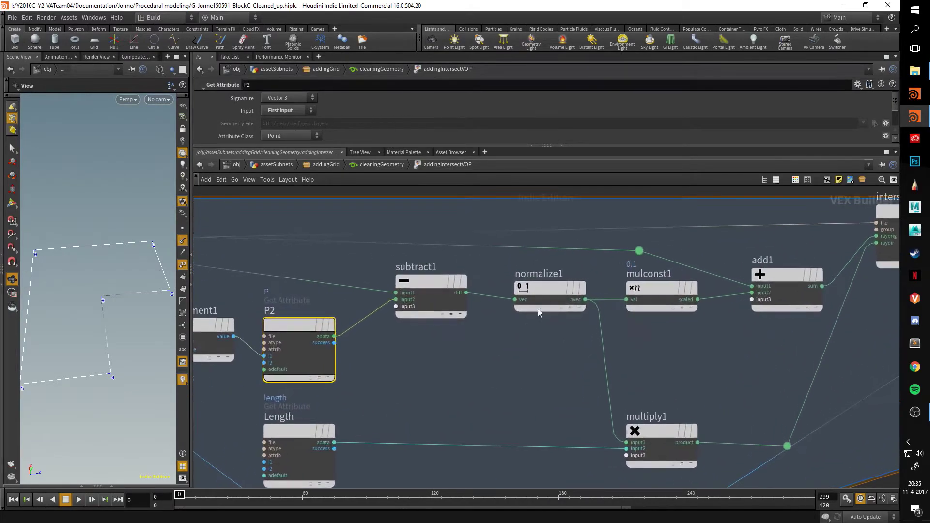
{"action": "left_click", "coordinate": [538, 309]}
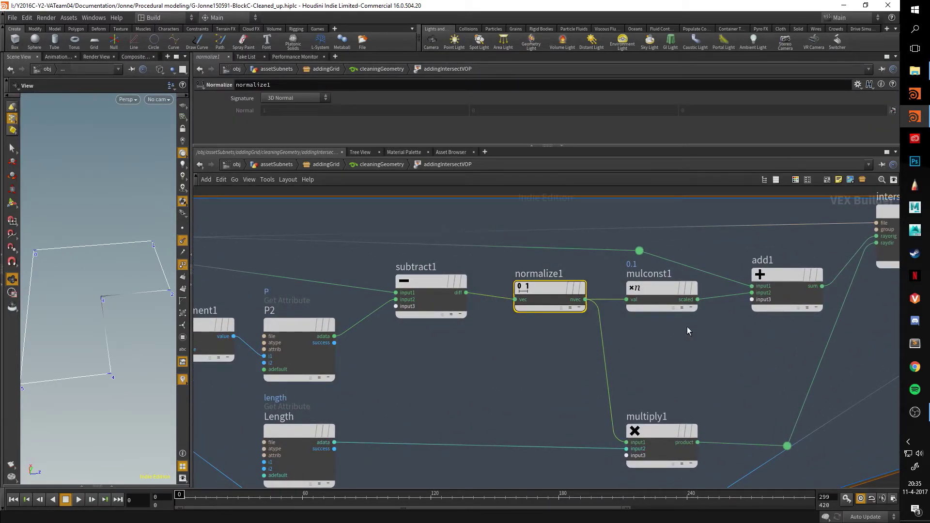
{"action": "middle_click_drag", "start_coordinate": [688, 331], "coordinate": [553, 359]}
{"action": "left_click", "coordinate": [545, 310]}
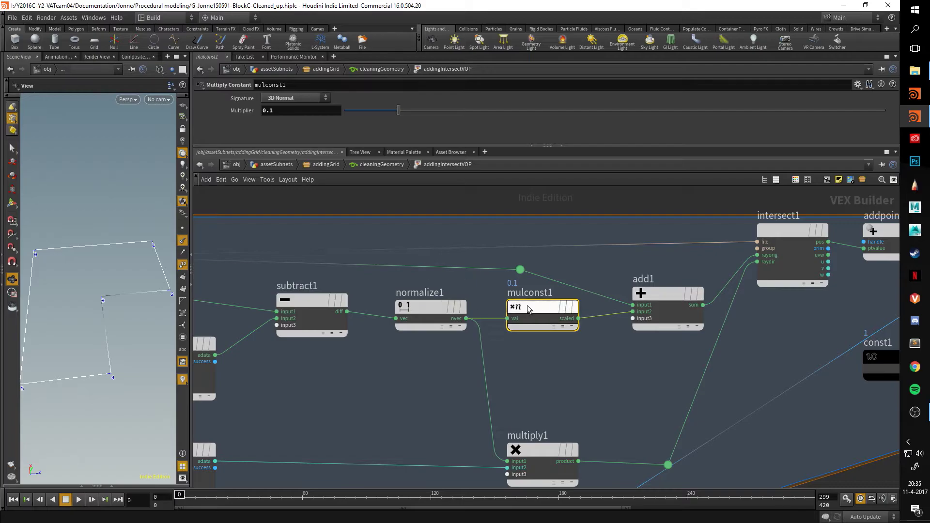
{"action": "left_click", "coordinate": [661, 305]}
{"action": "middle_click_drag", "start_coordinate": [234, 275], "coordinate": [351, 277]}
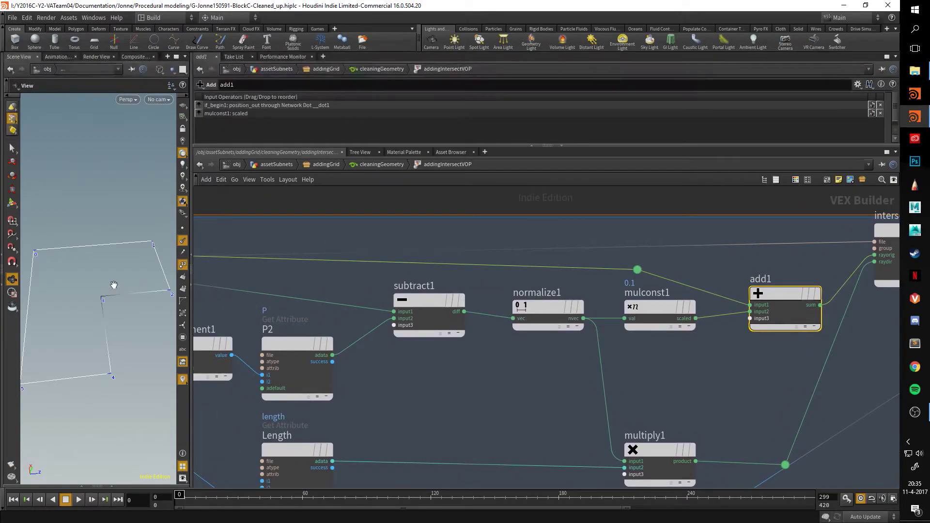
{"action": "left_click_drag", "start_coordinate": [113, 285], "coordinate": [92, 278]}
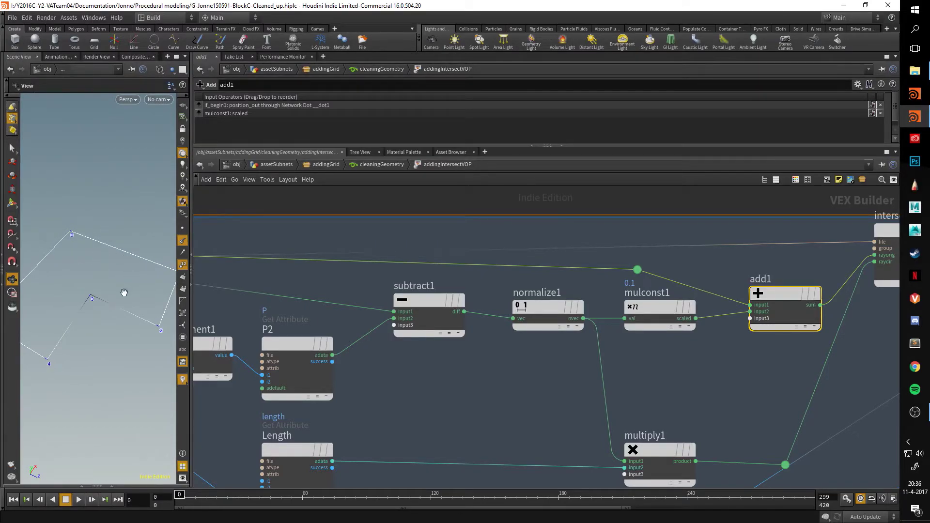
{"action": "mouse_move", "coordinate": [80, 304]}
{"action": "left_mouse_down"}
{"action": "mouse_move", "coordinate": [114, 297]}
{"action": "mouse_move", "coordinate": [64, 312]}
{"action": "mouse_move", "coordinate": [86, 295]}
{"action": "left_mouse_up"}
{"action": "middle_click_drag", "start_coordinate": [674, 360], "coordinate": [531, 391]}
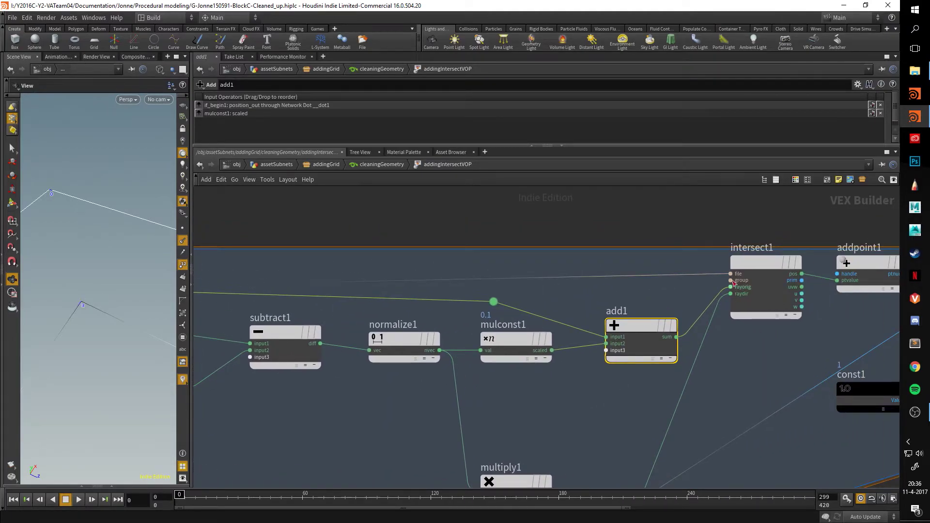
- Inspect intersect1 and the loop nodes subtract1, normalize1, getelement1 and for_begin1
{"action": "left_click", "coordinate": [757, 263]}
{"action": "scroll", "coordinate": [664, 307], "scroll_direction": "down", "scroll_amount": 3}
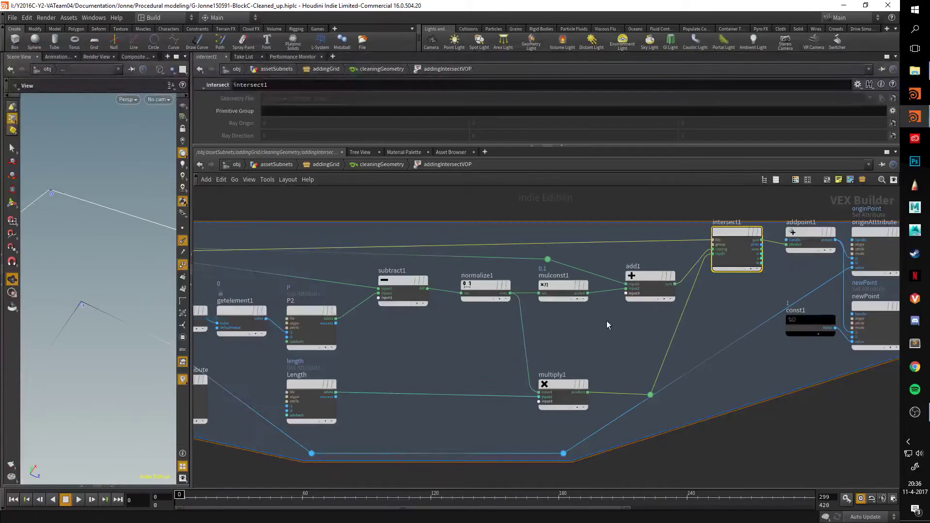
{"action": "mouse_move", "coordinate": [606, 320]}
{"action": "middle_mouse_down"}
{"action": "mouse_move", "coordinate": [568, 353]}
{"action": "mouse_move", "coordinate": [625, 319]}
{"action": "middle_mouse_up"}
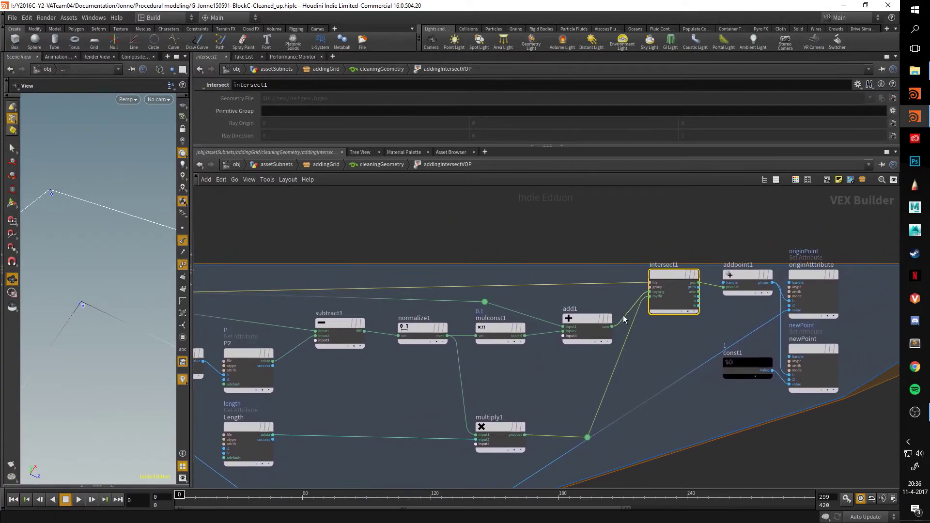
{"action": "scroll", "coordinate": [624, 319], "scroll_direction": "up", "scroll_amount": 5}
{"action": "scroll", "coordinate": [663, 336], "scroll_direction": "down", "scroll_amount": 2}
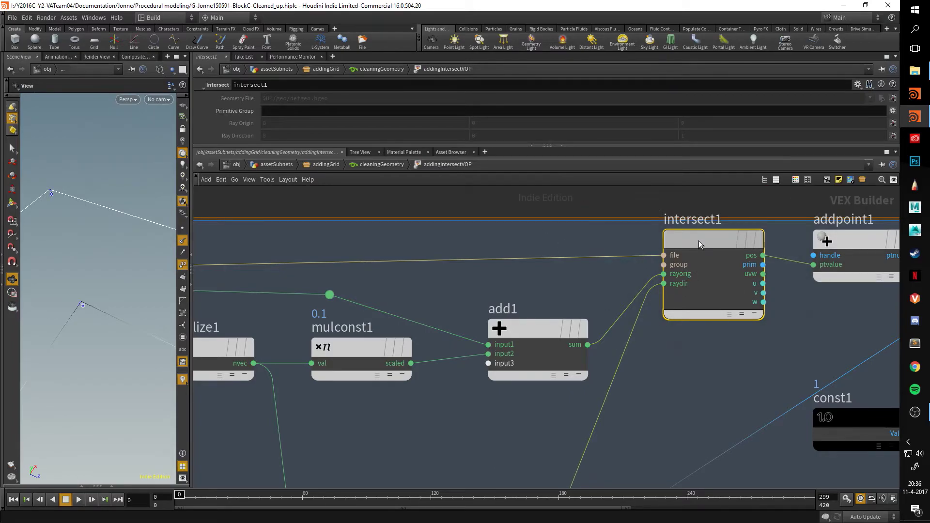
{"action": "scroll", "coordinate": [637, 269], "scroll_direction": "down", "scroll_amount": 3}
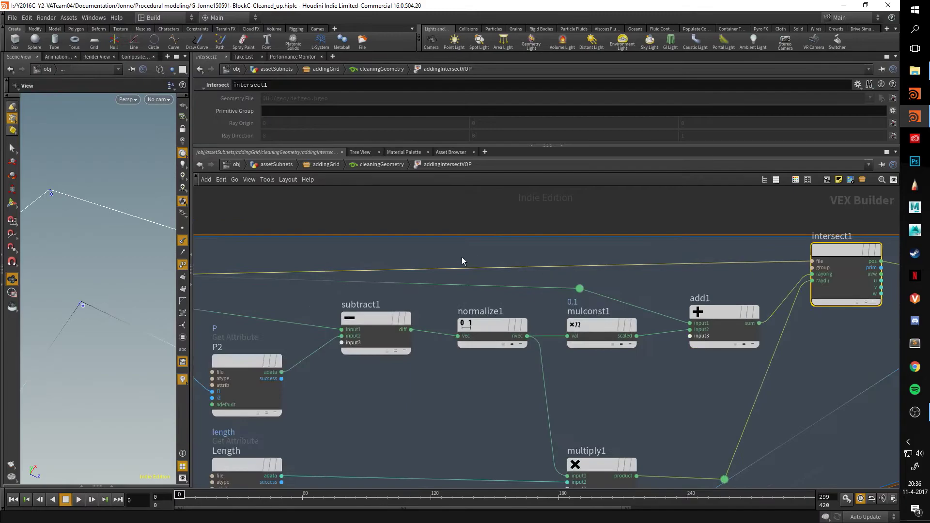
{"action": "middle_click_drag", "start_coordinate": [461, 257], "coordinate": [656, 254]}
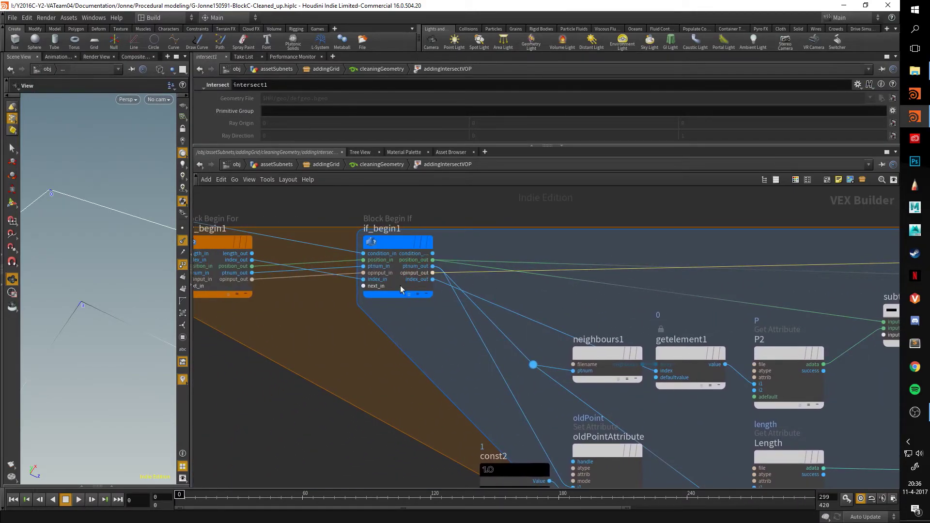
{"action": "middle_click_drag", "start_coordinate": [341, 285], "coordinate": [455, 272]}
- Display convertline1's framed polyline in cleaningGeometry, then enter addingIntersectVOP and frame intersect1
{"action": "left_click", "coordinate": [376, 164]}
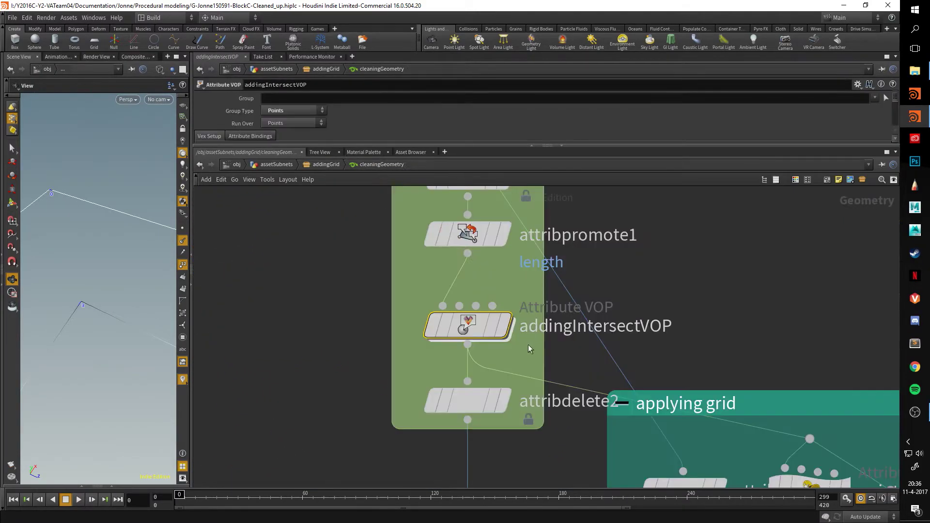
{"action": "middle_click_drag", "start_coordinate": [600, 286], "coordinate": [588, 376]}
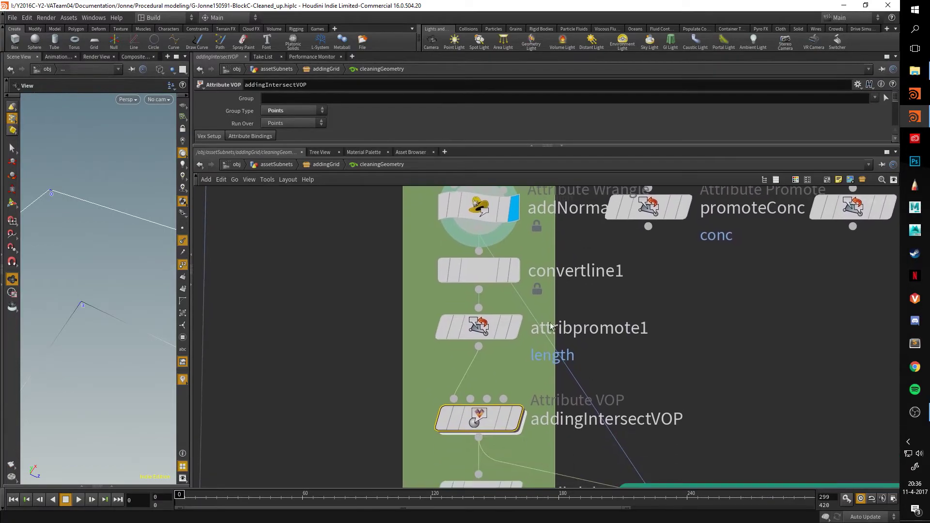
{"action": "left_click", "coordinate": [526, 223]}
{"action": "key", "text": "space+h"}
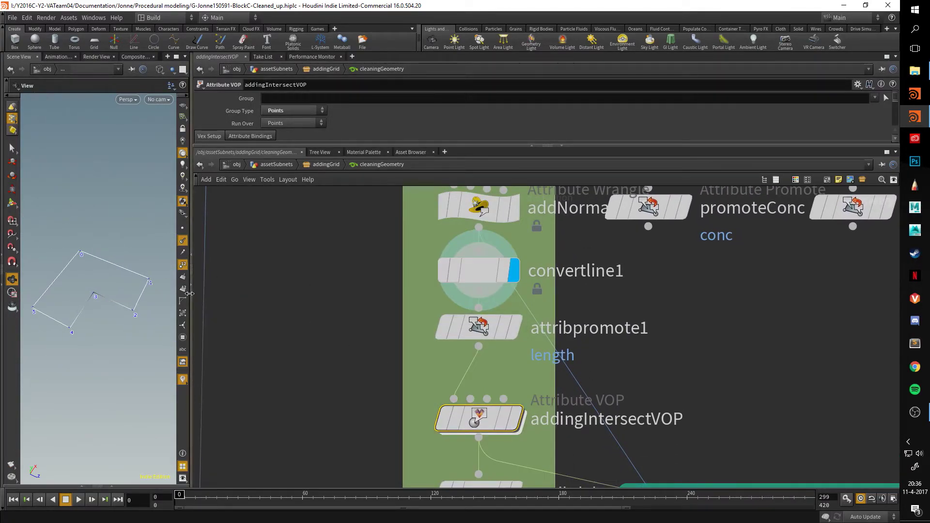
{"action": "double_click", "coordinate": [486, 422]}
{"action": "key", "text": "f"}
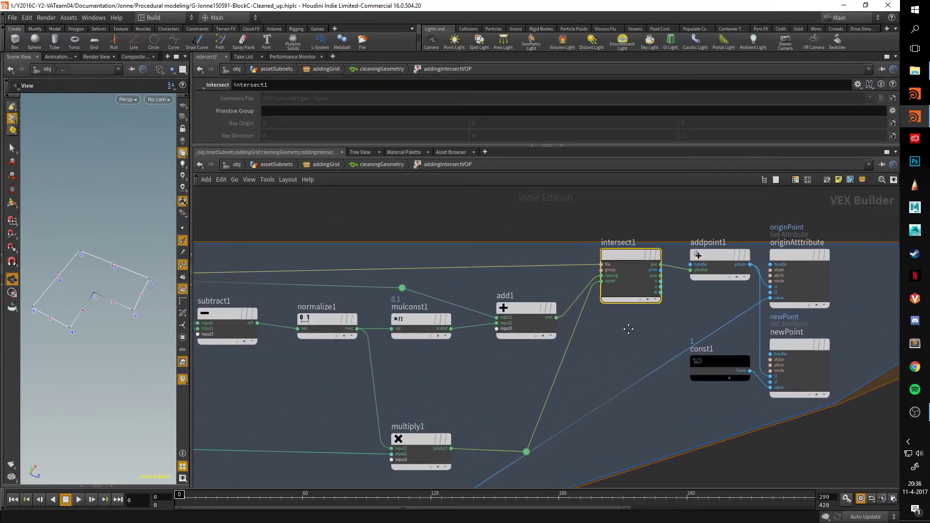
- Inspect add1's inputs and tilt the viewport to see the closed curve outline
{"action": "left_click", "coordinate": [439, 356]}
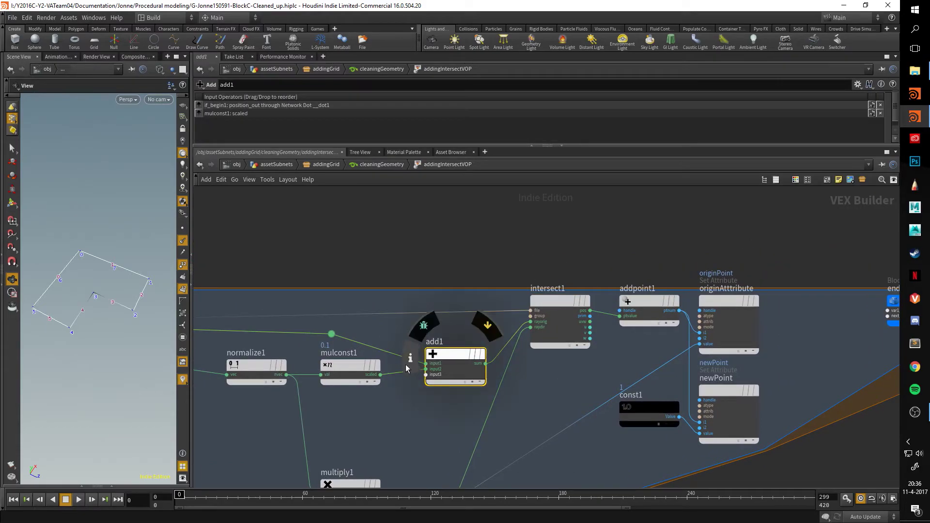
{"action": "scroll", "coordinate": [154, 303], "scroll_direction": "up", "scroll_amount": 5}
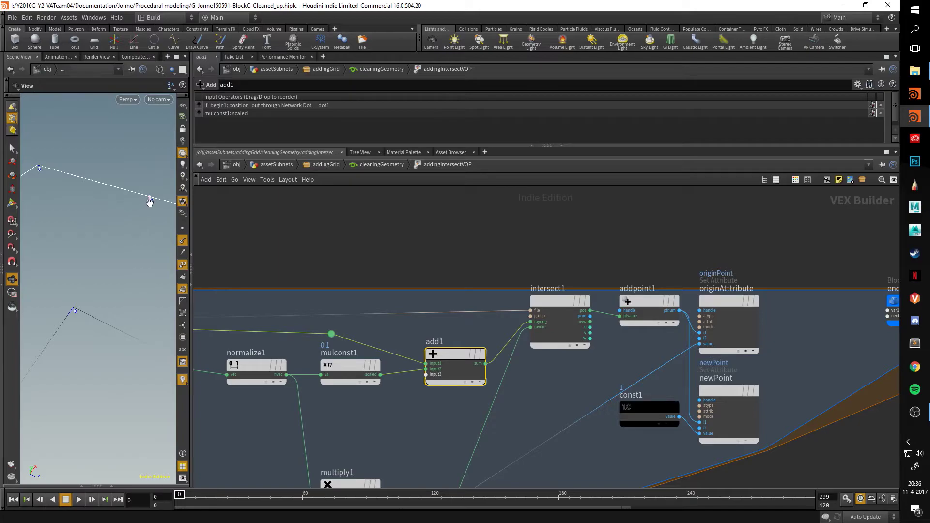
{"action": "left_click_drag", "start_coordinate": [148, 207], "coordinate": [106, 218]}
{"action": "left_click_drag", "start_coordinate": [71, 265], "coordinate": [62, 279]}
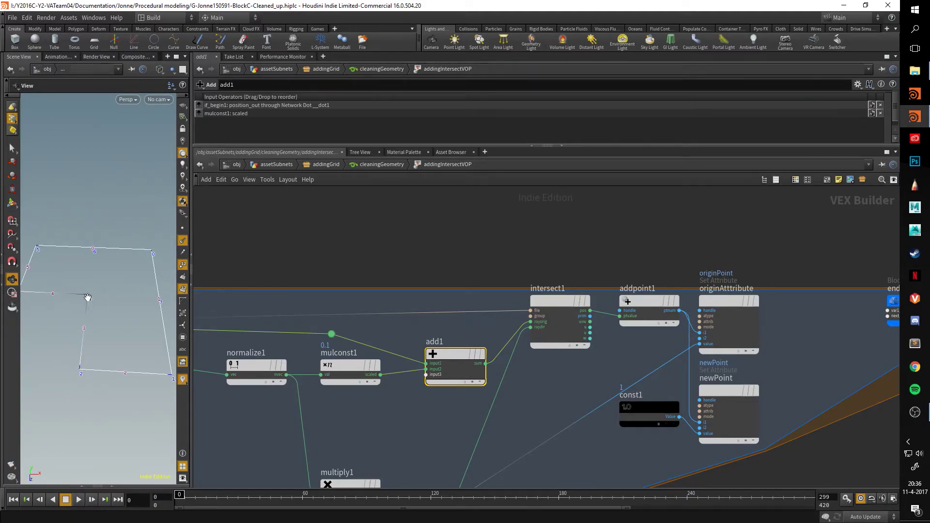
{"action": "scroll", "coordinate": [602, 348], "scroll_direction": "down", "scroll_amount": 5}
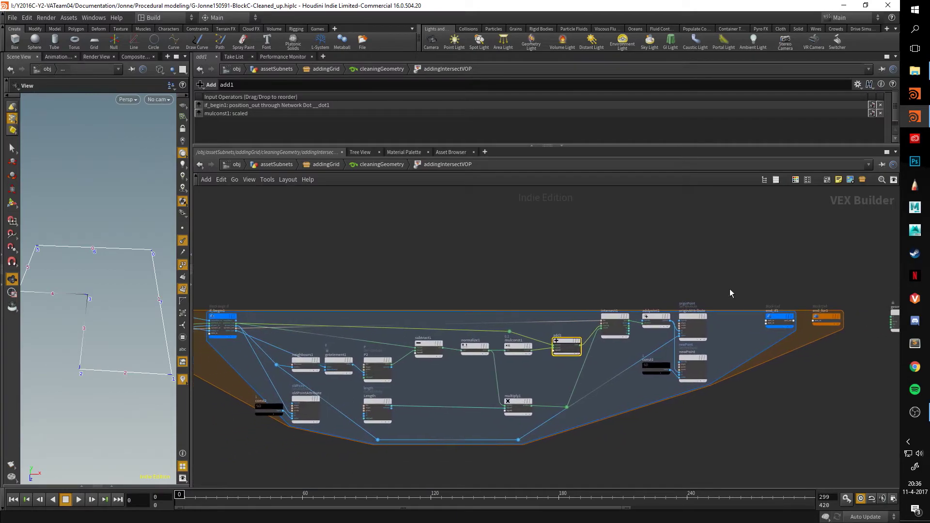
- Inspect the end_for1 and for_begin1 loop blocks
{"action": "left_click", "coordinate": [828, 321]}
{"action": "middle_click_drag", "start_coordinate": [138, 333], "coordinate": [285, 324]}
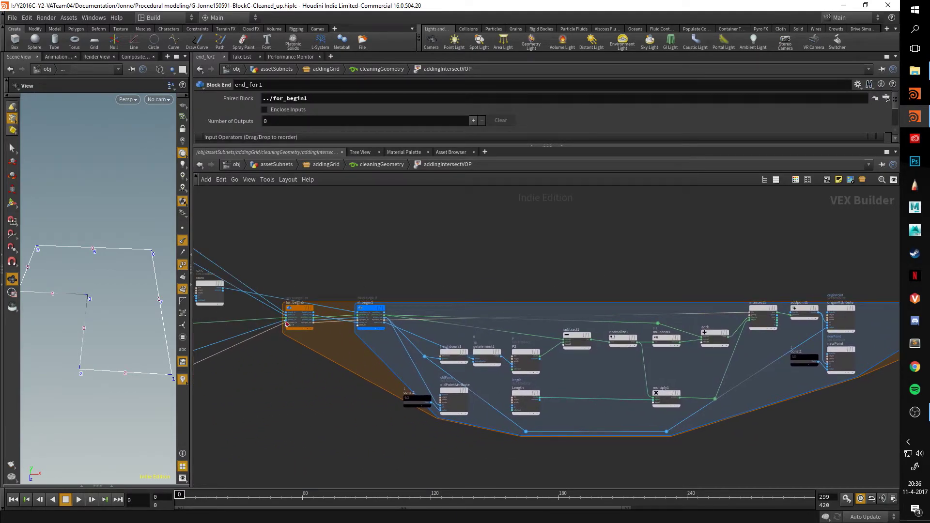
{"action": "left_click", "coordinate": [300, 318]}
{"action": "scroll", "coordinate": [412, 283], "scroll_direction": "up", "scroll_amount": 2}
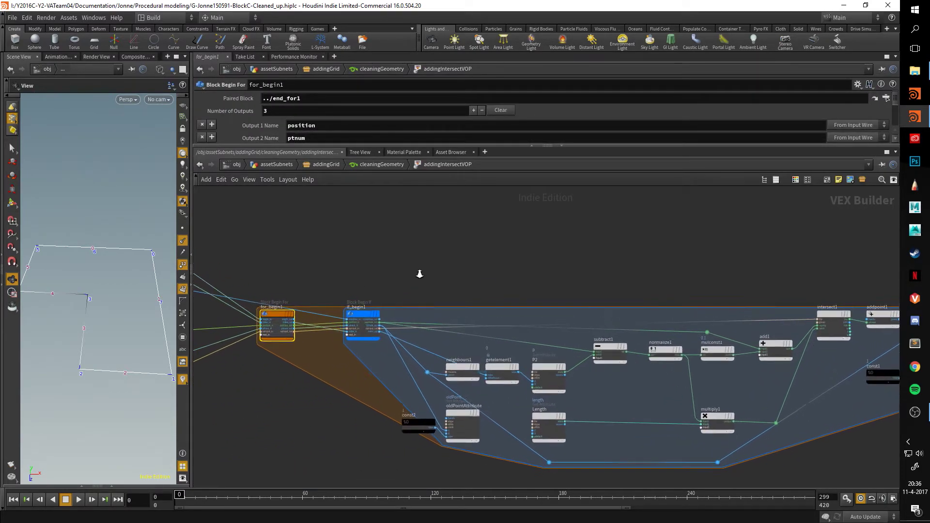
- Check sumConc's promotion settings in cleaningGeometry, then re-enter addingIntersectVOP
{"action": "left_click", "coordinate": [382, 165]}
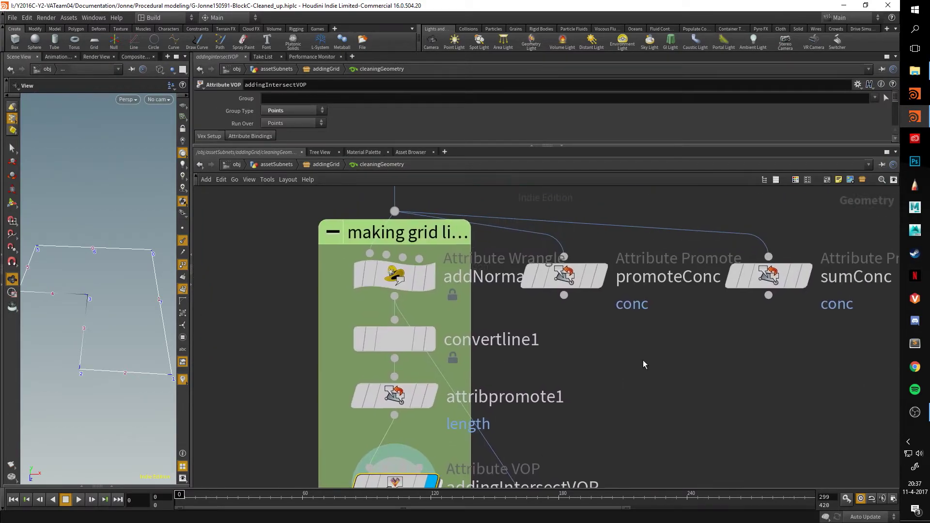
{"action": "left_click", "coordinate": [624, 280]}
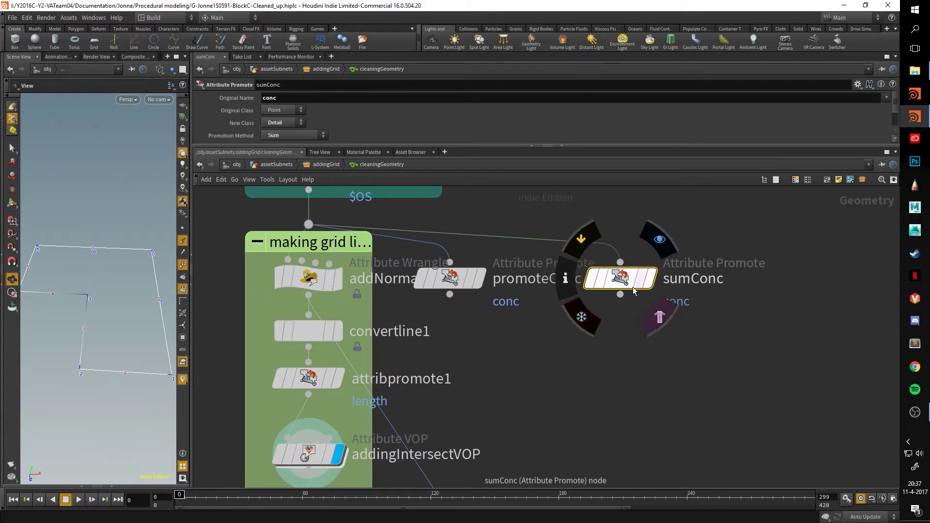
{"action": "middle_click_drag", "start_coordinate": [321, 456], "coordinate": [430, 390]}
{"action": "double_click", "coordinate": [431, 390]}
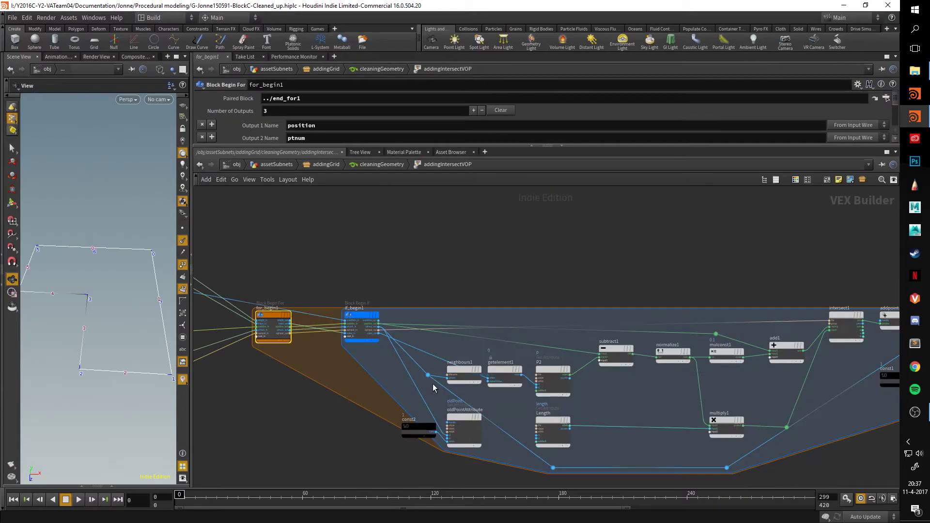
- Inspect the conc Get Attribute lookup and the loop's end blocks
{"action": "middle_click_drag", "start_coordinate": [412, 286], "coordinate": [509, 280]}
{"action": "left_click", "coordinate": [300, 286]}
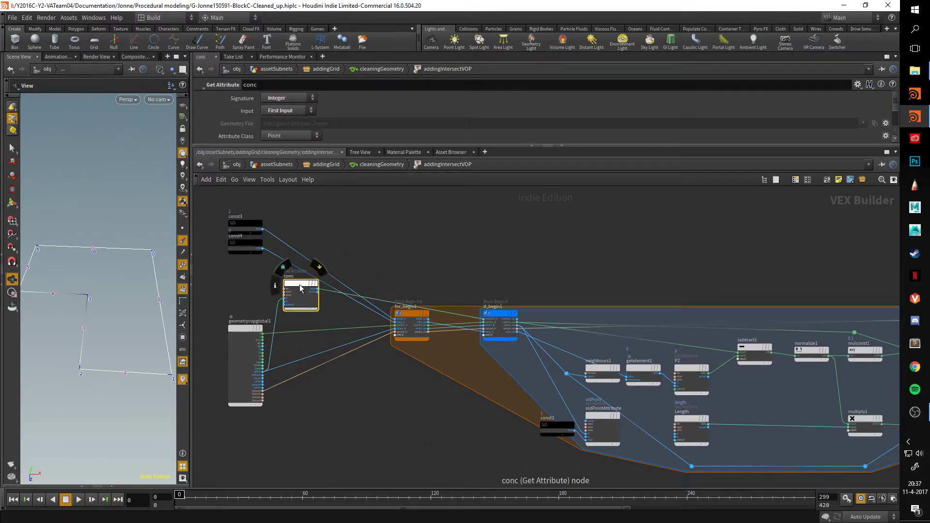
{"action": "scroll", "coordinate": [267, 105], "scroll_direction": "down", "scroll_amount": 3}
{"action": "middle_click_drag", "start_coordinate": [662, 303], "coordinate": [480, 271]}
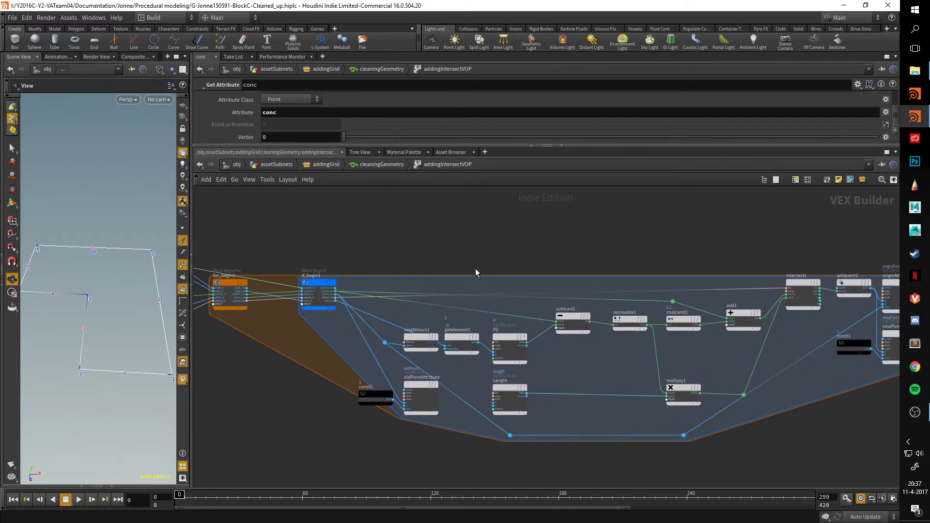
{"action": "mouse_move", "coordinate": [313, 286]}
{"action": "left_click_drag", "start_coordinate": [62, 303], "coordinate": [98, 362]}
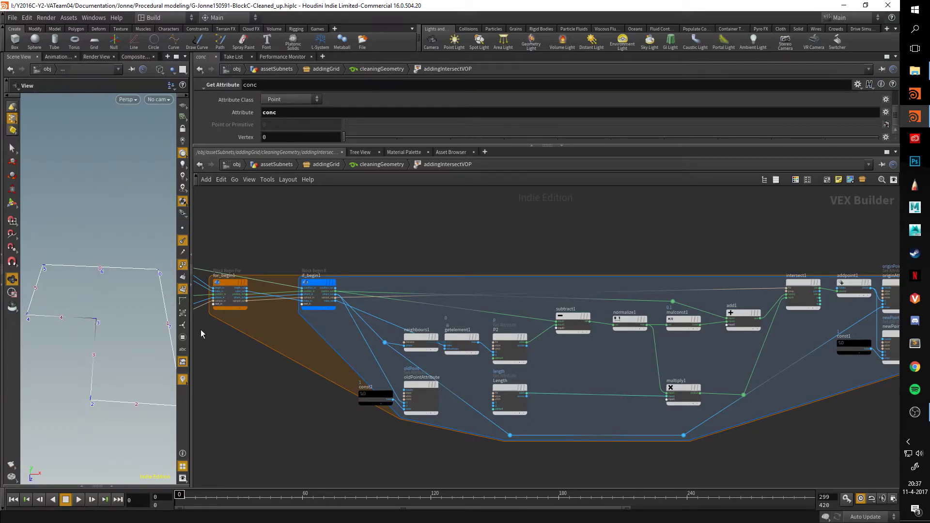
{"action": "middle_click_drag", "start_coordinate": [612, 275], "coordinate": [465, 255]}
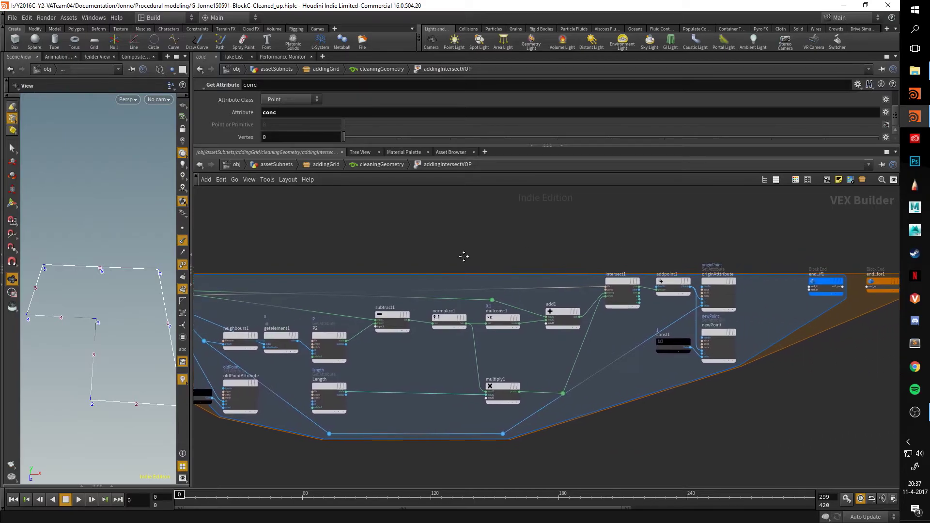
{"action": "middle_click_drag", "start_coordinate": [550, 262], "coordinate": [507, 264]}
{"action": "scroll", "coordinate": [673, 344], "scroll_direction": "up", "scroll_amount": 4}
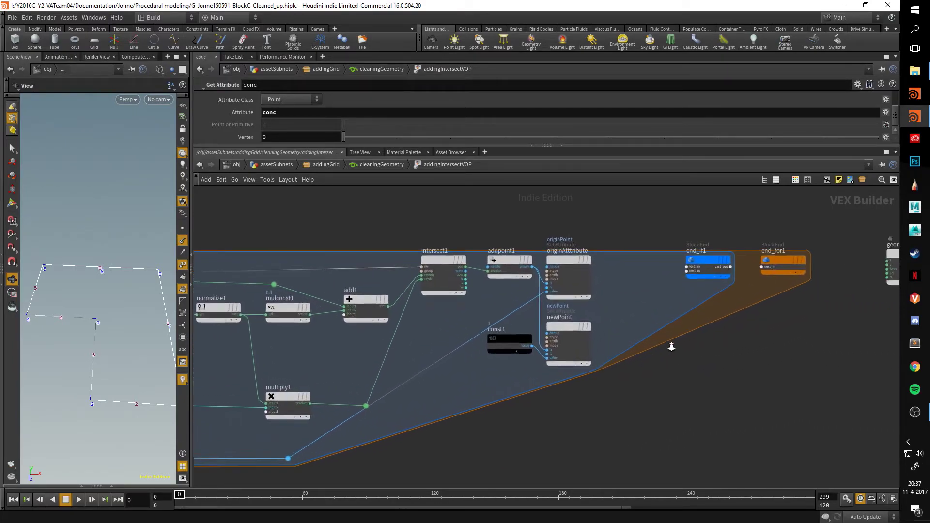
{"action": "mouse_move", "coordinate": [531, 318]}
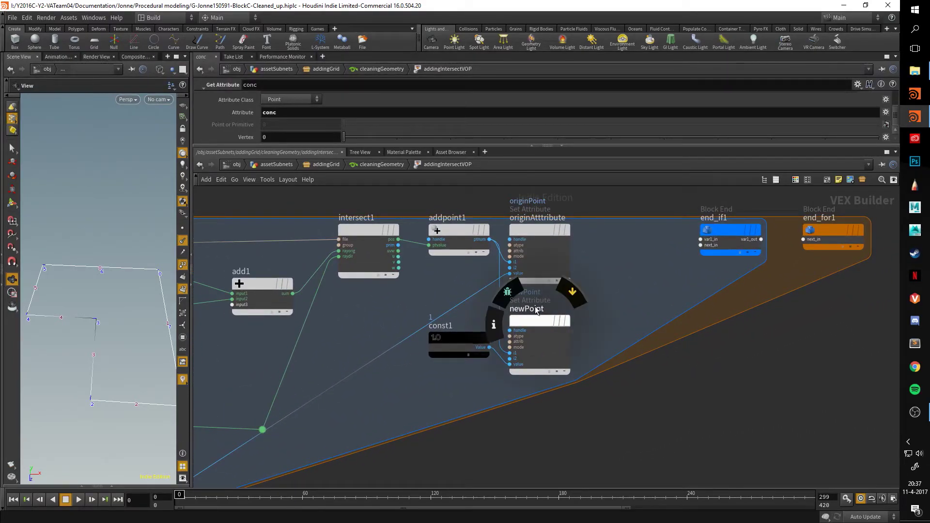
{"action": "mouse_move", "coordinate": [531, 236]}
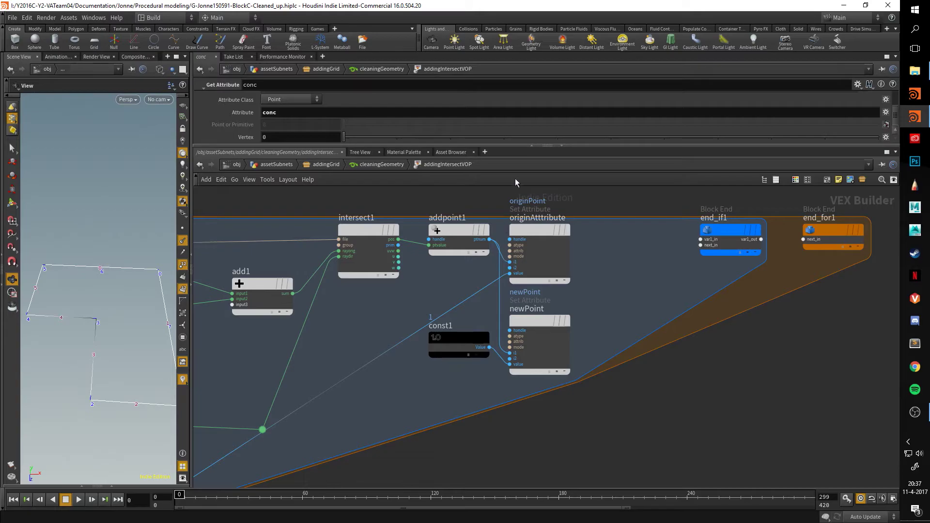
- Display the shaded attribdelete floor, then the add_divisions split grid
{"action": "left_click", "coordinate": [375, 165]}
{"action": "scroll", "coordinate": [513, 262], "scroll_direction": "up", "scroll_amount": 2}
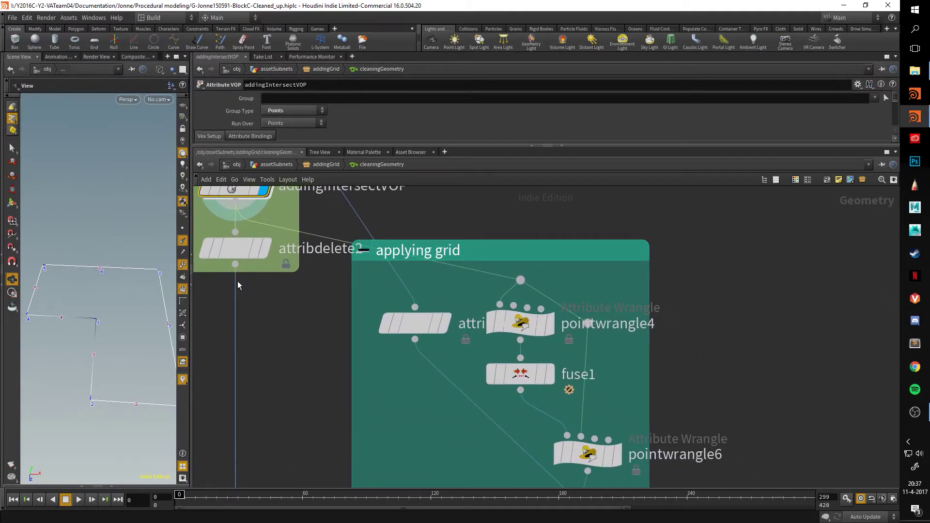
{"action": "left_click", "coordinate": [445, 329]}
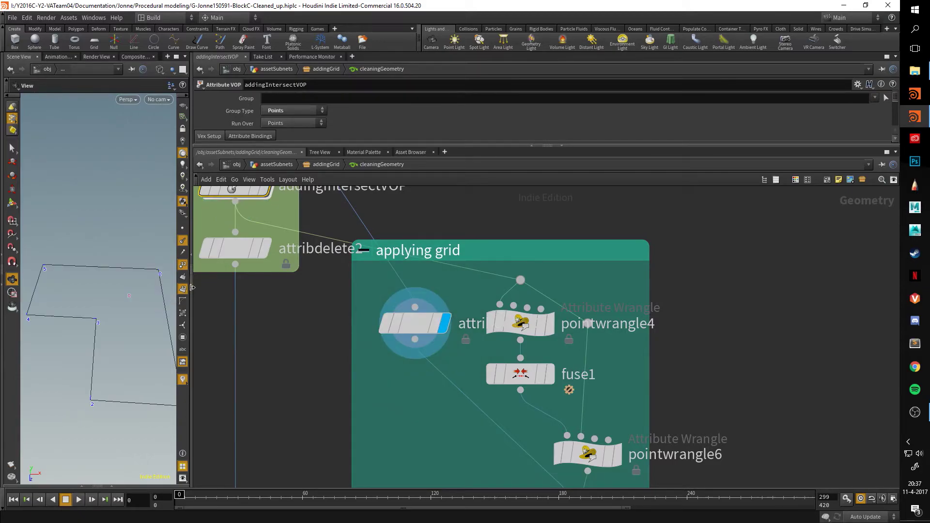
{"action": "left_click_drag", "start_coordinate": [192, 288], "coordinate": [389, 293]}
{"action": "key", "text": "w"}
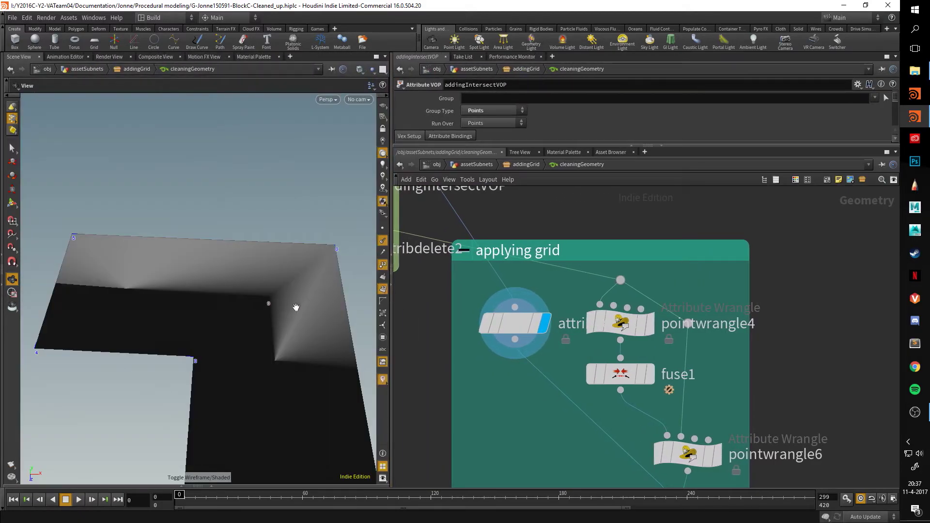
{"action": "left_click_drag", "start_coordinate": [296, 307], "coordinate": [221, 257]}
{"action": "middle_click_drag", "start_coordinate": [575, 414], "coordinate": [513, 295]}
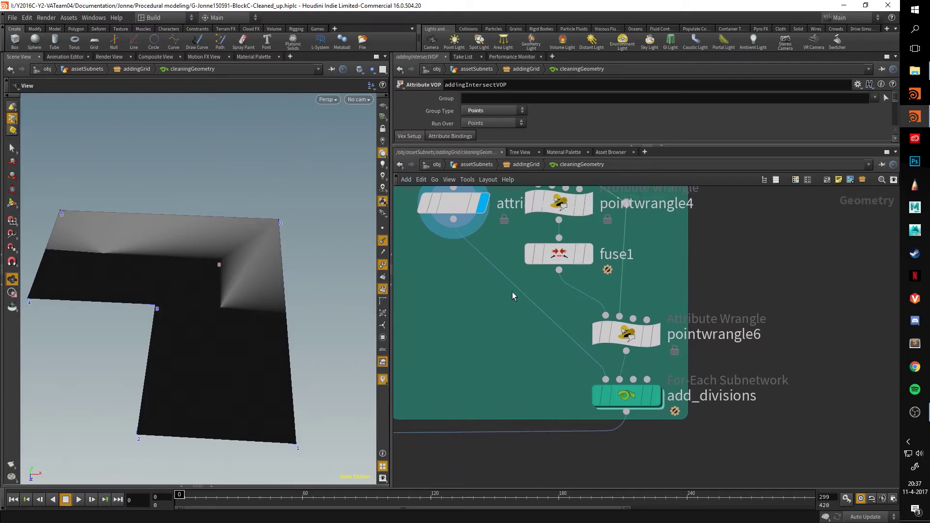
{"action": "left_click", "coordinate": [655, 395]}
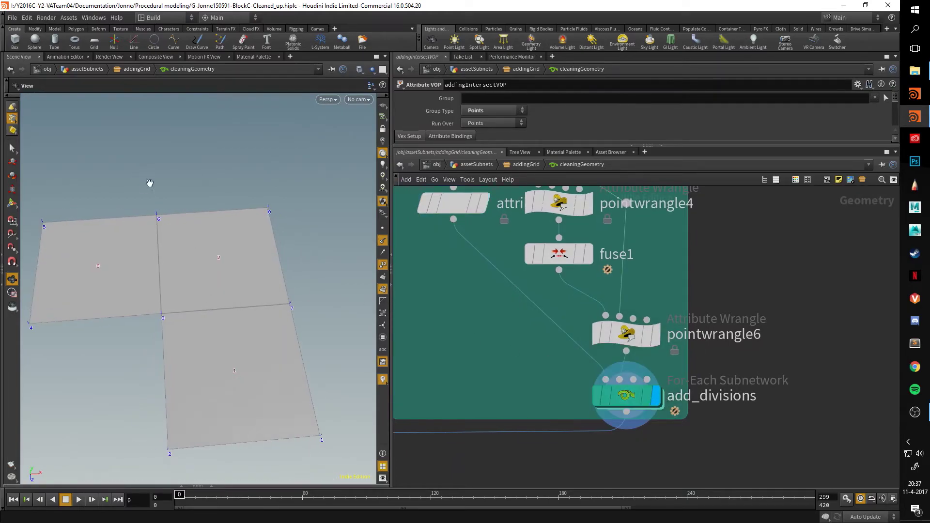
- Compare pointwrangle4's grid with addingIntersectVOP's result and read pointwrangle4's code
{"action": "middle_click_drag", "start_coordinate": [500, 302], "coordinate": [540, 387]}
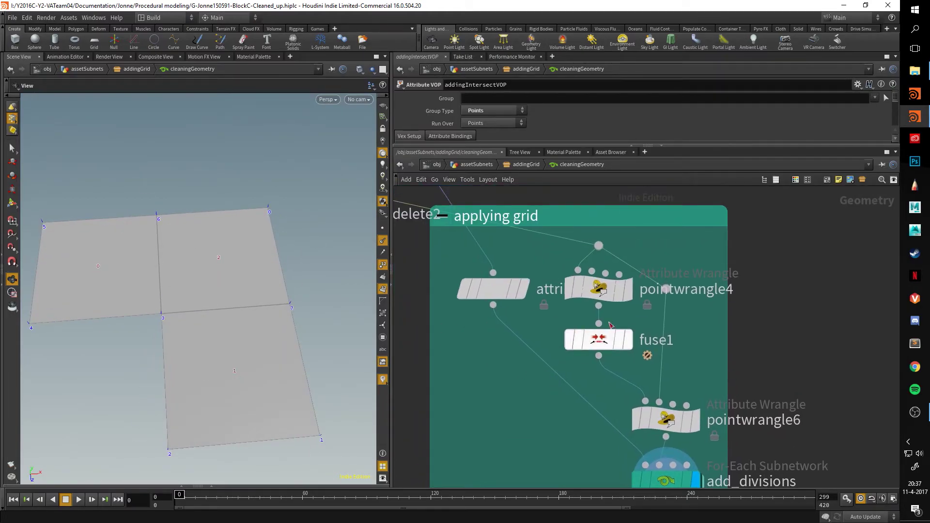
{"action": "left_click", "coordinate": [628, 290]}
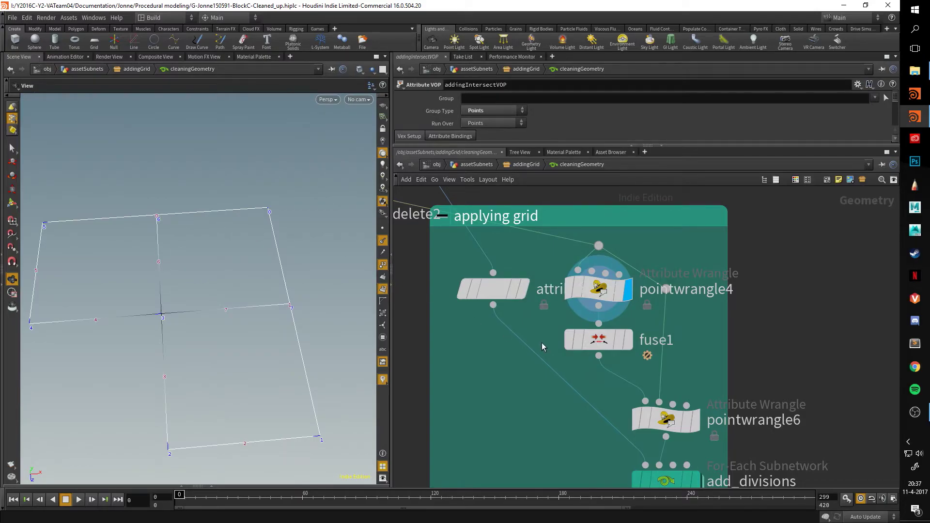
{"action": "middle_click_drag", "start_coordinate": [541, 342], "coordinate": [649, 454]}
{"action": "left_click", "coordinate": [450, 262]}
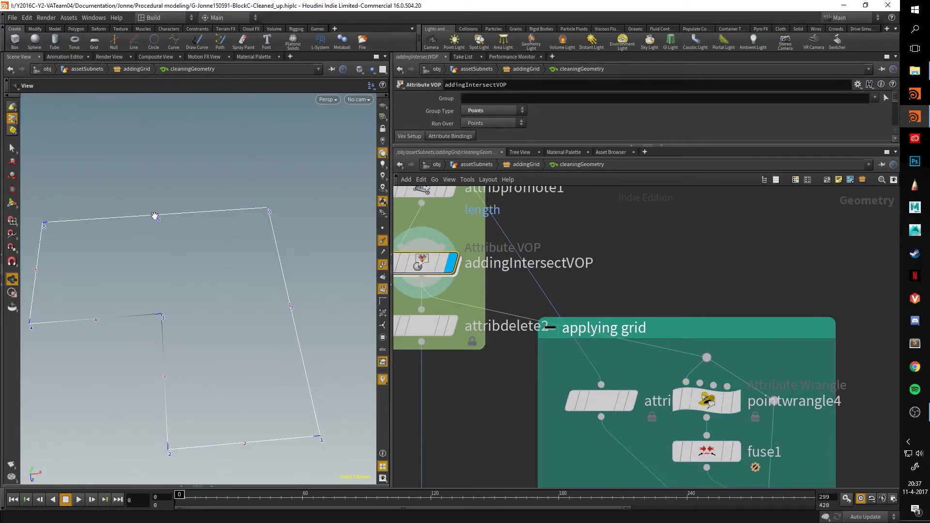
{"action": "left_click", "coordinate": [734, 401]}
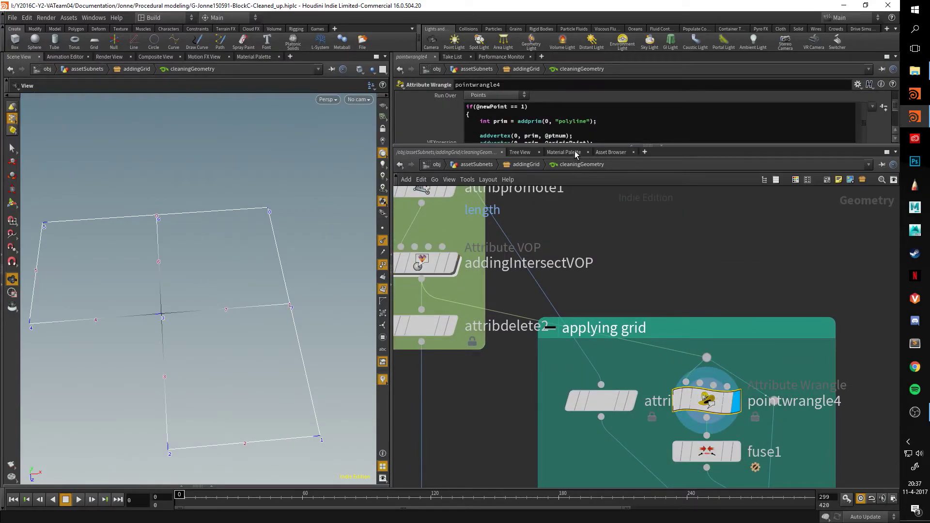
{"action": "left_click_drag", "start_coordinate": [575, 146], "coordinate": [575, 323]}
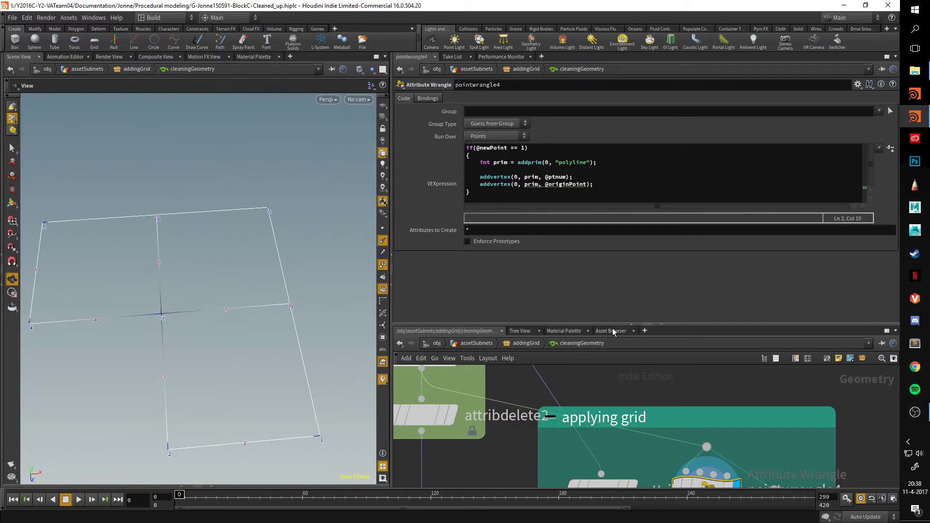
{"action": "left_click_drag", "start_coordinate": [612, 325], "coordinate": [615, 225]}
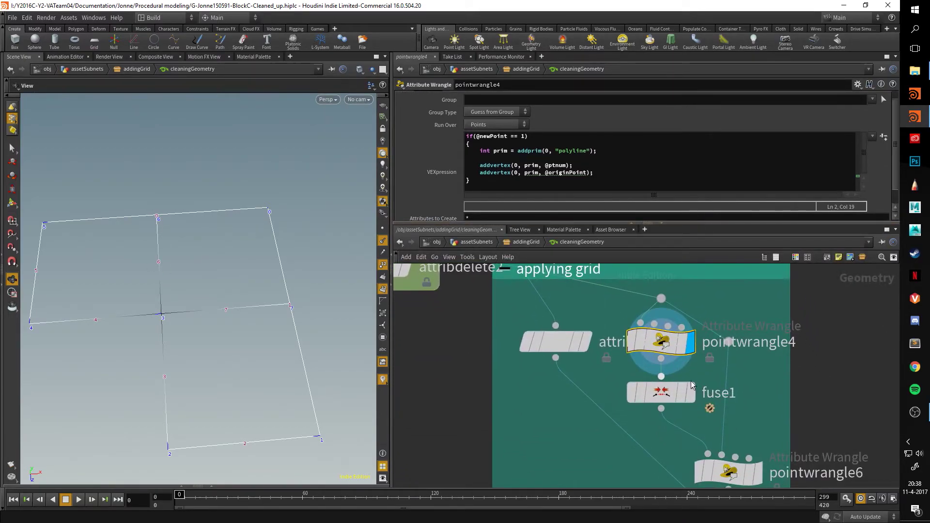
- Display pointwrangle6's remaining lines and show its VEX code
{"action": "middle_click_drag", "start_coordinate": [728, 476], "coordinate": [700, 381]}
{"action": "key", "text": "r"}
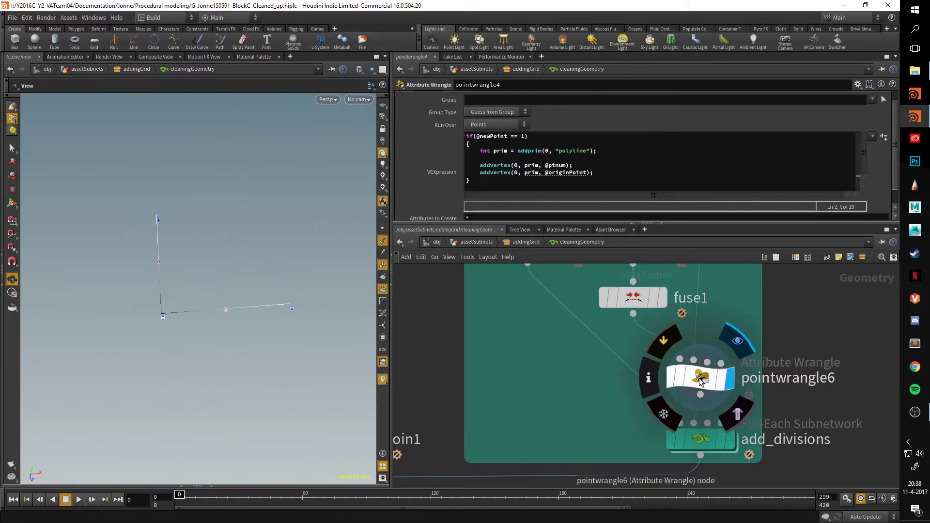
{"action": "left_click", "coordinate": [701, 381]}
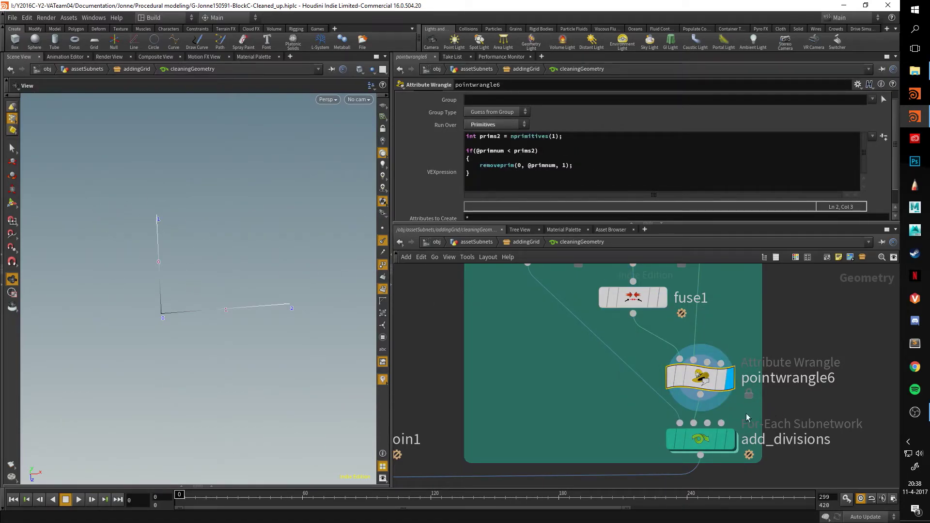
- Enter add_divisions and display each1's quads in the viewport
{"action": "double_click", "coordinate": [700, 439]}
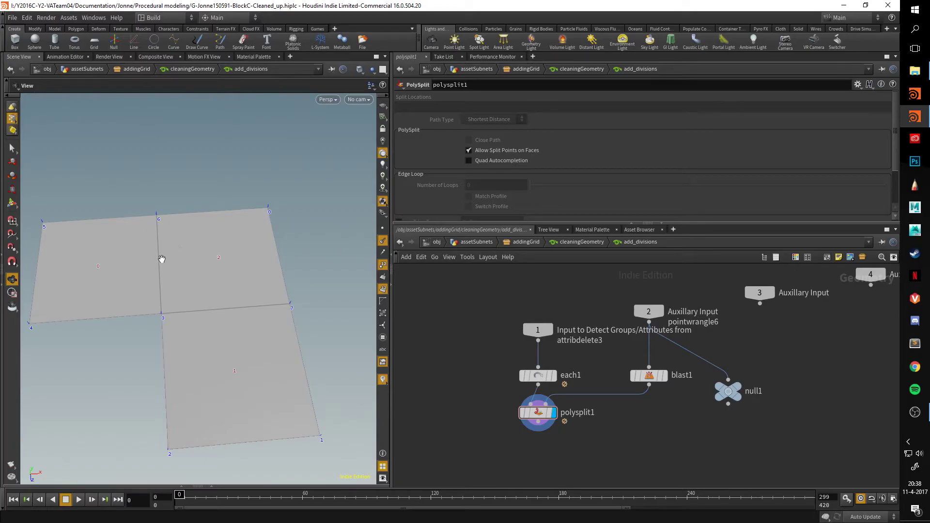
{"action": "left_click", "coordinate": [554, 375]}
{"action": "left_click_drag", "start_coordinate": [266, 301], "coordinate": [227, 240]}
{"action": "scroll", "coordinate": [227, 240], "scroll_direction": "up", "scroll_amount": 5}
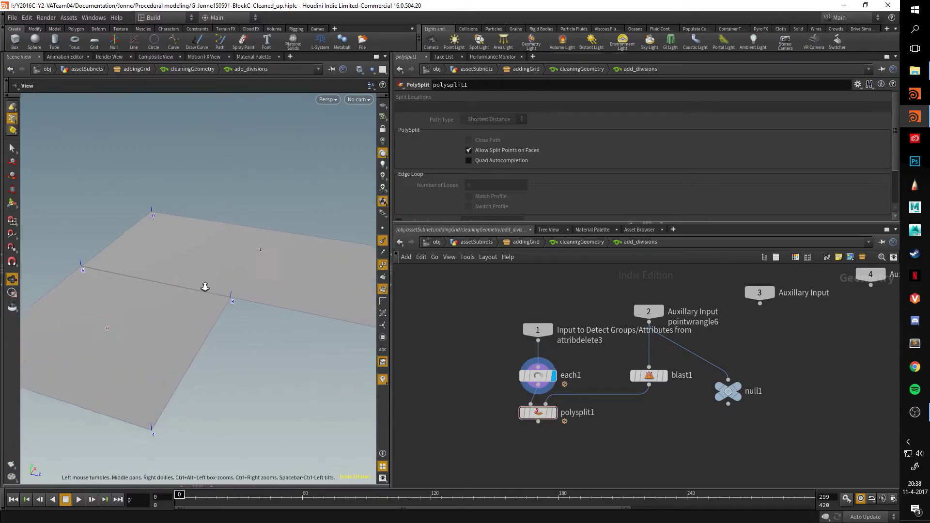
{"action": "scroll", "coordinate": [174, 275], "scroll_direction": "down", "scroll_amount": 4}
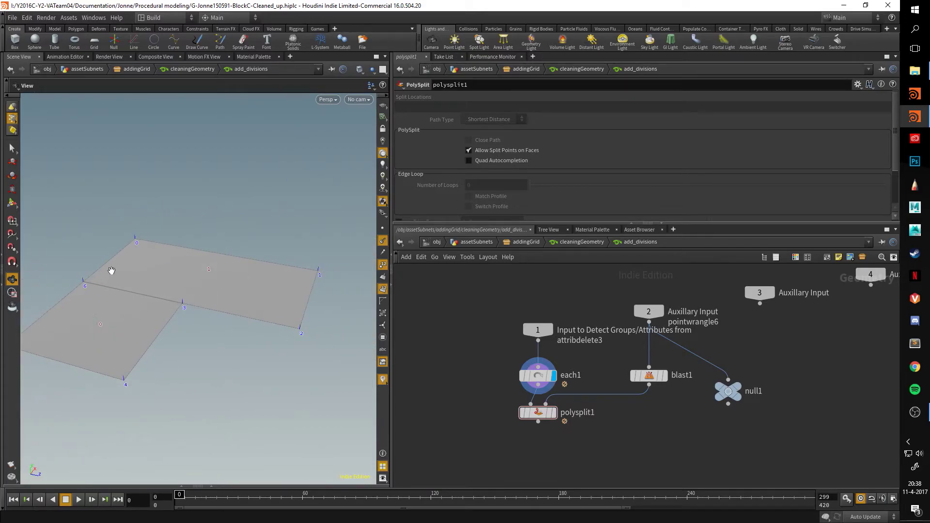
- Display blast1's edges, then polysplit1's three split quads from near top-down
{"action": "left_click", "coordinate": [664, 376]}
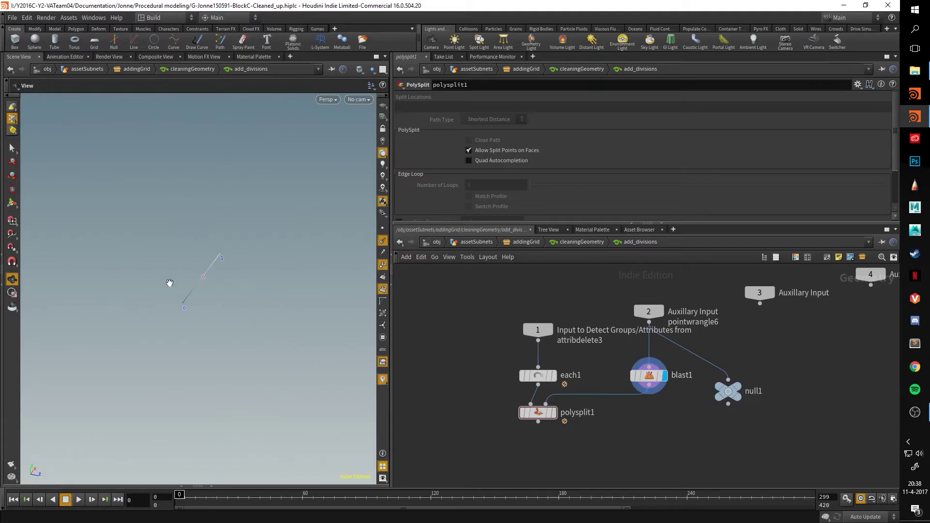
{"action": "left_click_drag", "start_coordinate": [171, 284], "coordinate": [205, 334]}
{"action": "left_click", "coordinate": [553, 412]}
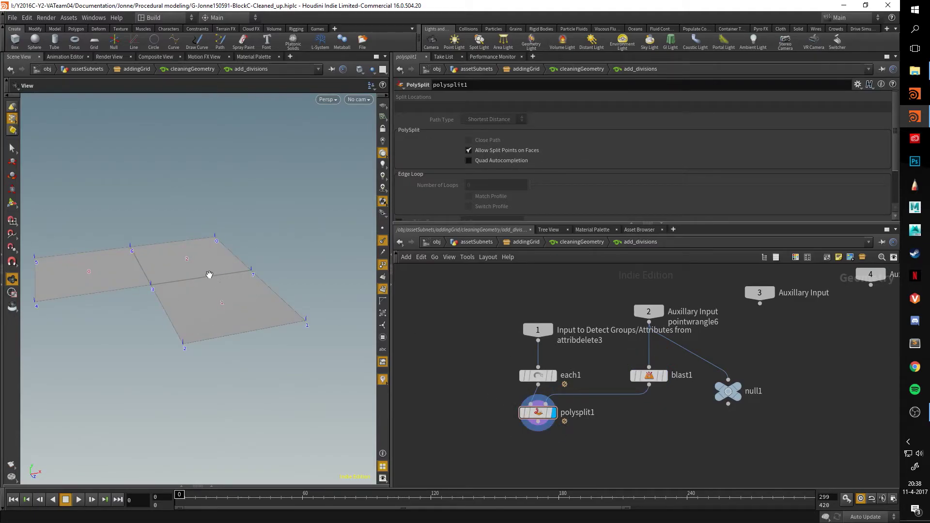
{"action": "left_click_drag", "start_coordinate": [197, 279], "coordinate": [258, 306]}
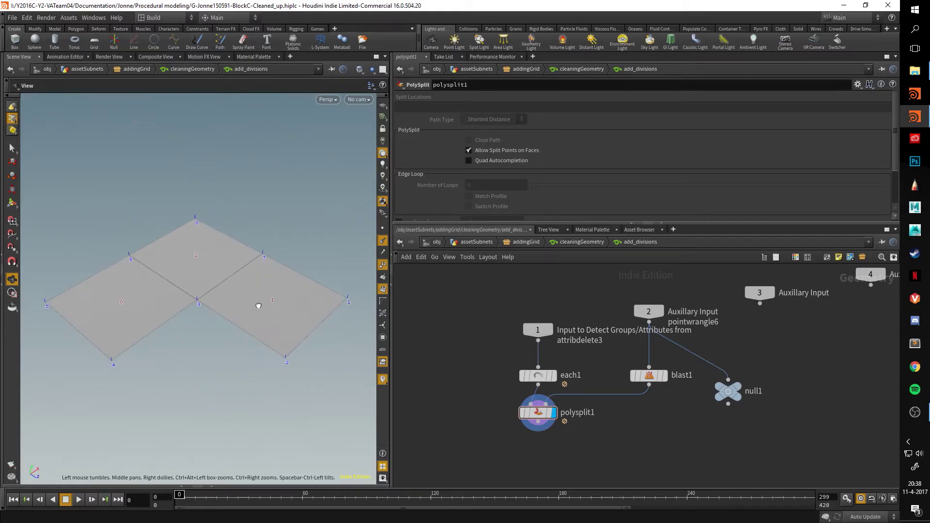
- Back in cleaningGeometry, display transferClass's grid and view its code
{"action": "left_click", "coordinate": [588, 243]}
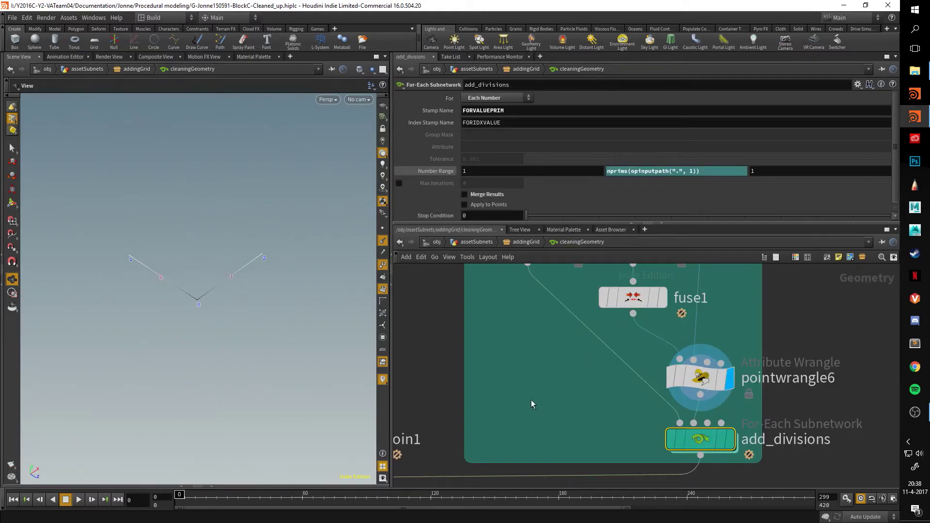
{"action": "scroll", "coordinate": [628, 358], "scroll_direction": "down", "scroll_amount": 2}
{"action": "scroll", "coordinate": [627, 359], "scroll_direction": "down", "scroll_amount": 5}
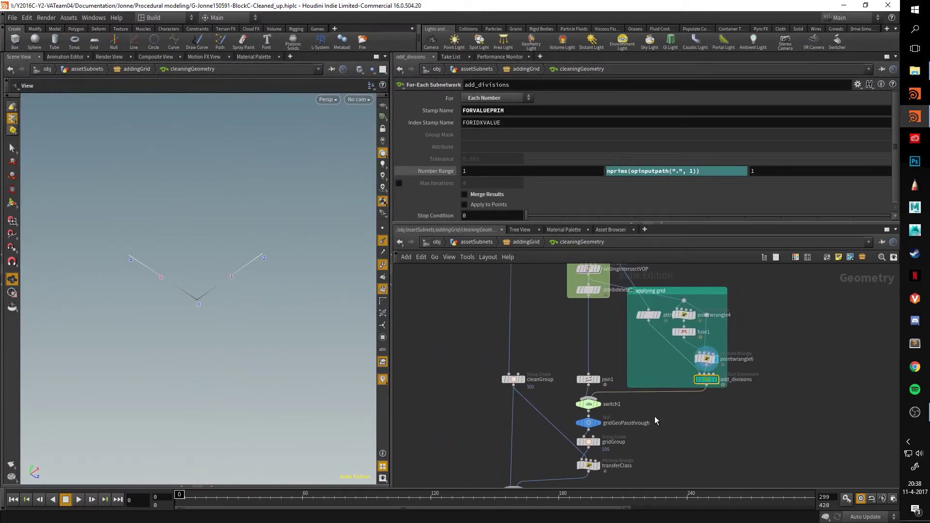
{"action": "middle_click_drag", "start_coordinate": [655, 416], "coordinate": [656, 453]}
{"action": "scroll", "coordinate": [658, 438], "scroll_direction": "up", "scroll_amount": 5}
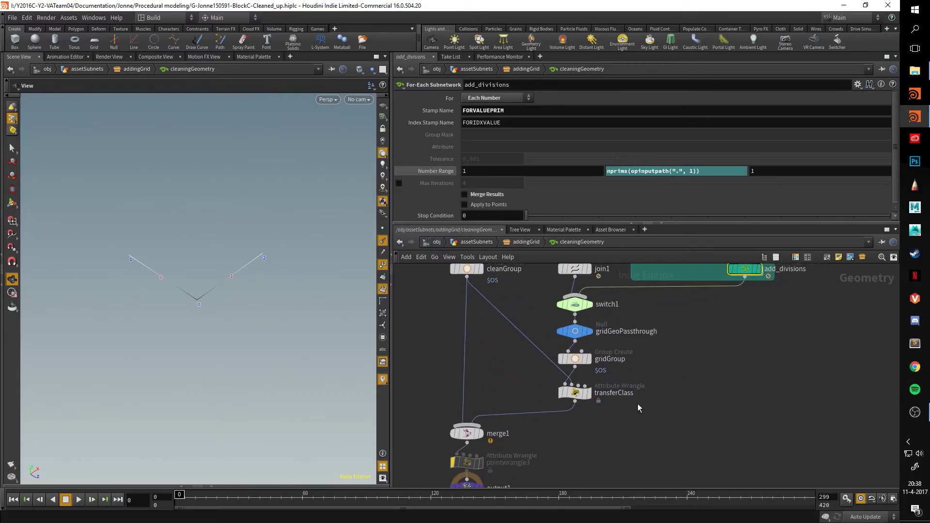
{"action": "left_click", "coordinate": [588, 393]}
{"action": "left_click", "coordinate": [575, 393]}
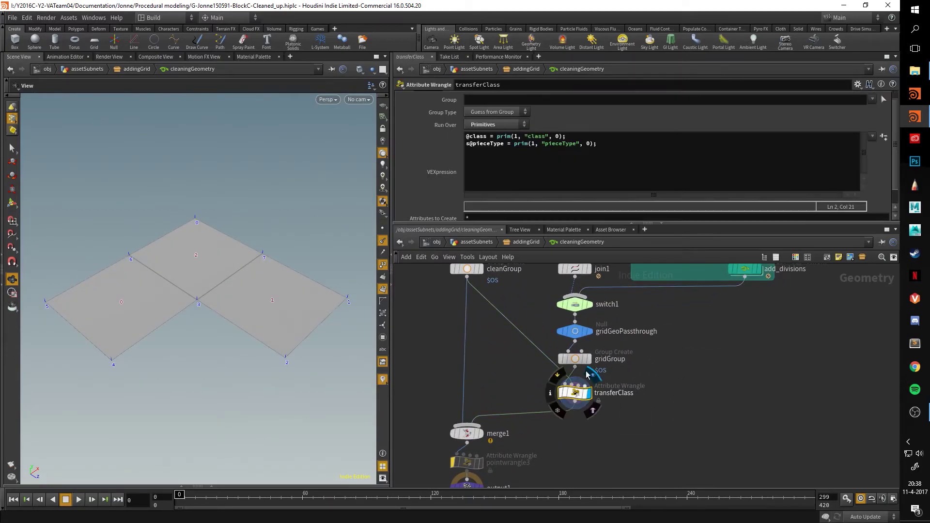
- List transferClass's primitive attributes like class and pieceType in the spreadsheet, then close it
{"action": "middle_click_drag", "start_coordinate": [525, 306], "coordinate": [540, 364]}
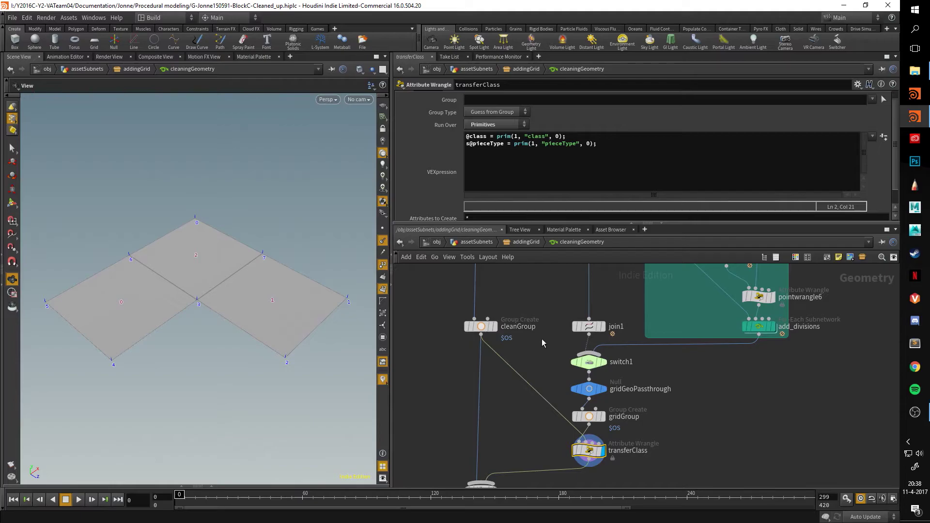
{"action": "scroll", "coordinate": [551, 399], "scroll_direction": "down", "scroll_amount": 5}
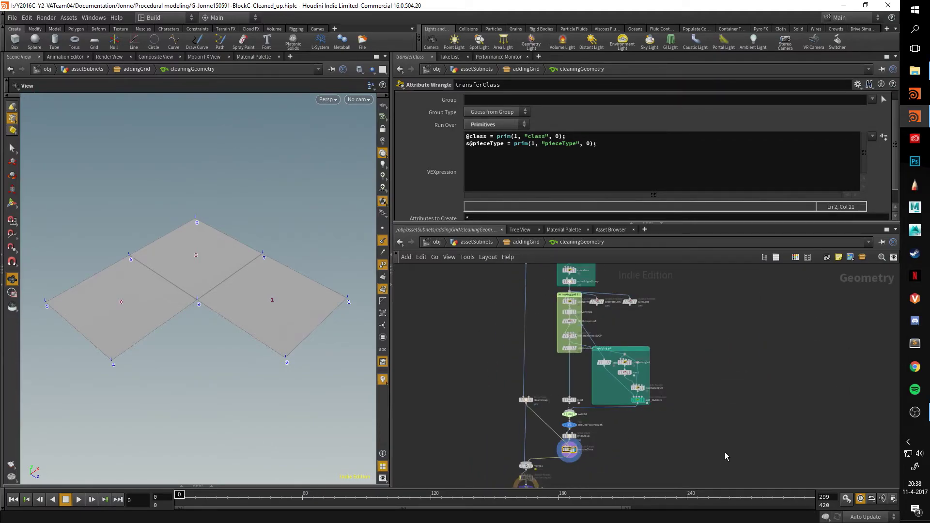
{"action": "left_click", "coordinate": [221, 487]}
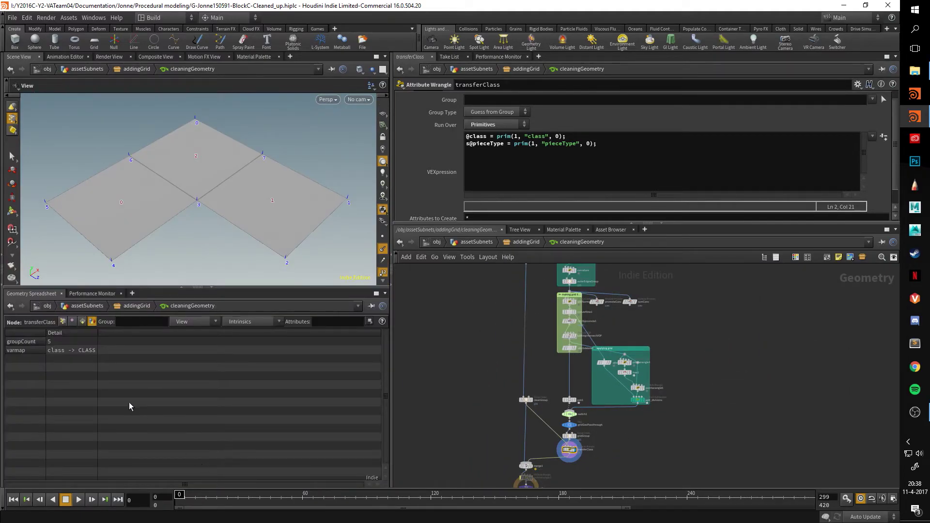
{"action": "left_click", "coordinate": [81, 322]}
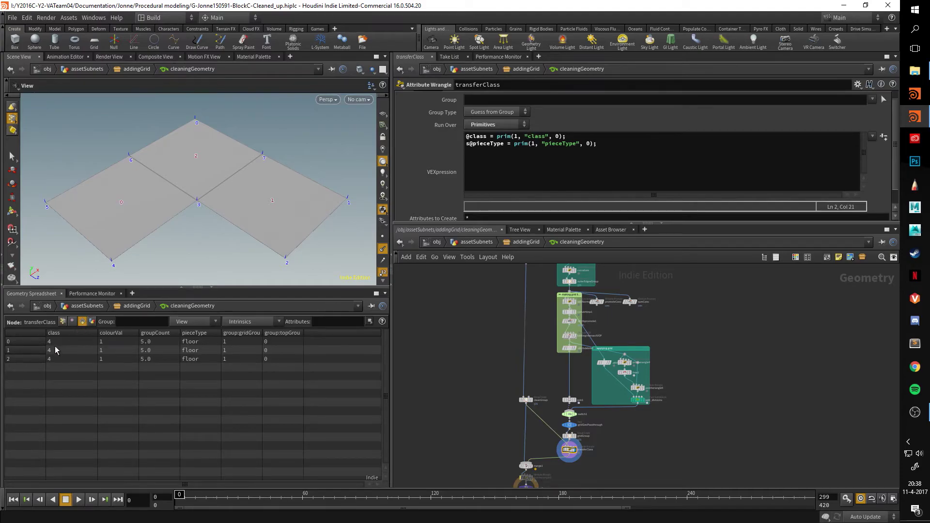
{"action": "left_click", "coordinate": [212, 287]}
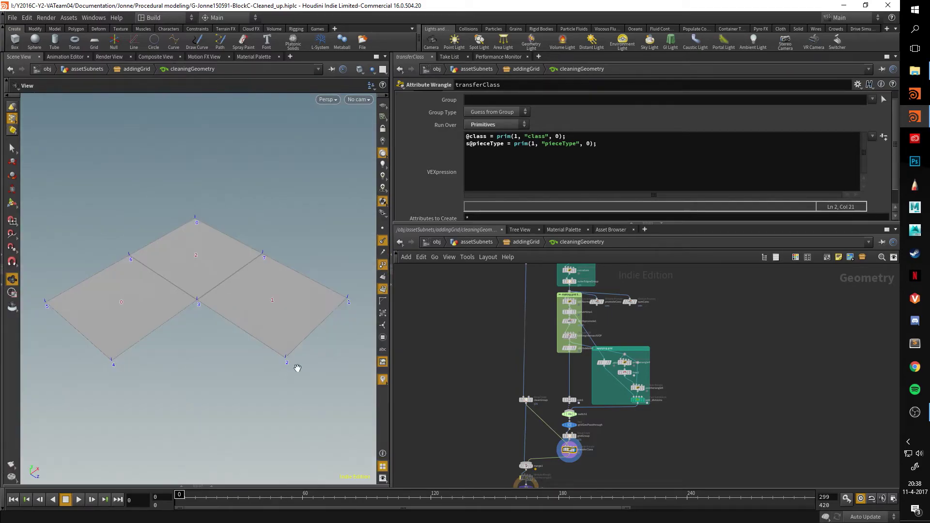
- At addingGrid, display delete_grid_group's holed grid and turn off the iteration limit
{"action": "left_click", "coordinate": [527, 246]}
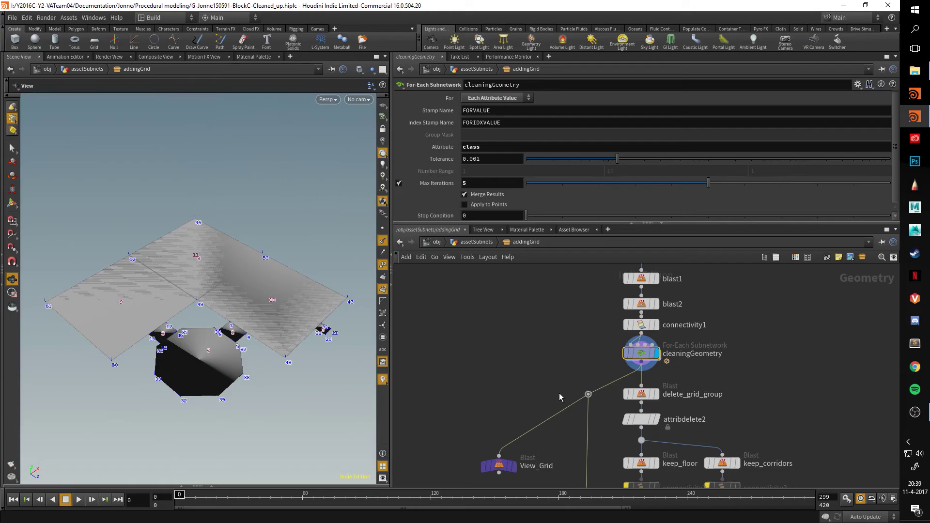
{"action": "middle_click_drag", "start_coordinate": [545, 444], "coordinate": [532, 382]}
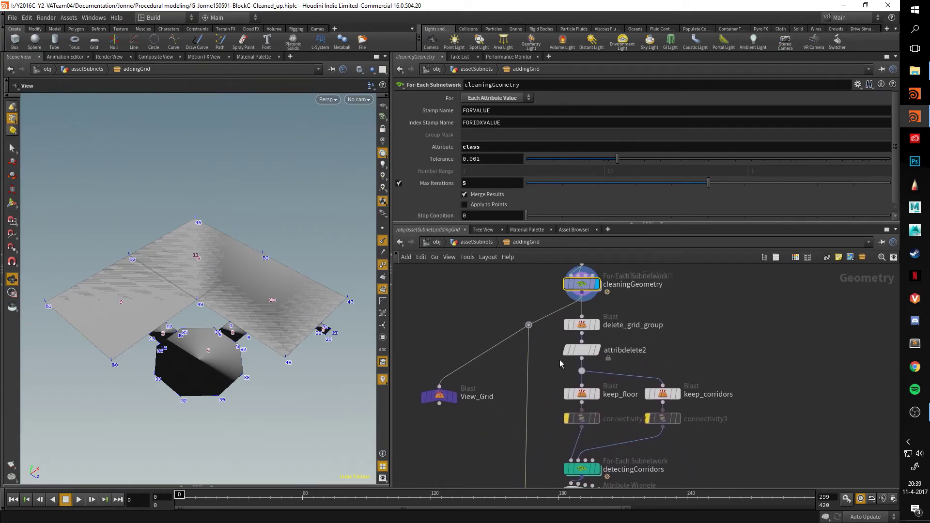
{"action": "left_click", "coordinate": [596, 324]}
{"action": "left_click_drag", "start_coordinate": [266, 284], "coordinate": [218, 235]}
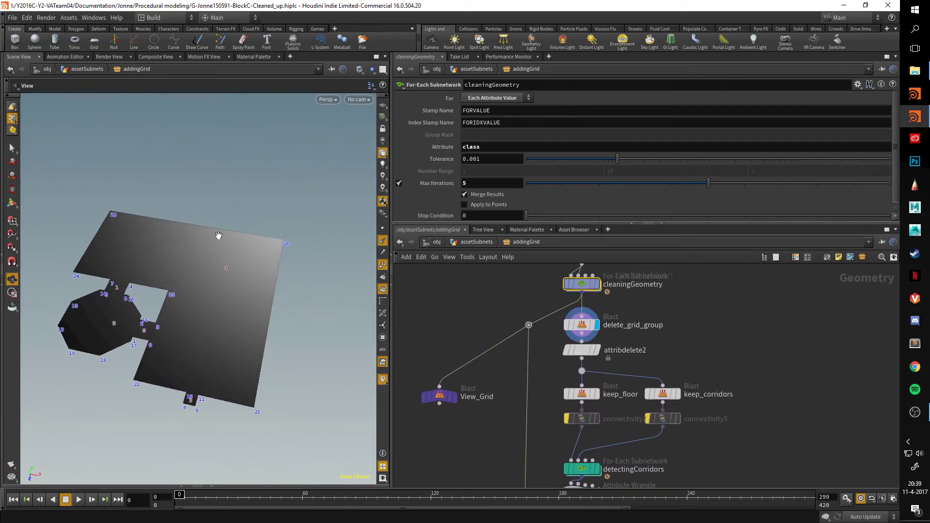
{"action": "middle_click_drag", "start_coordinate": [533, 317], "coordinate": [519, 412]}
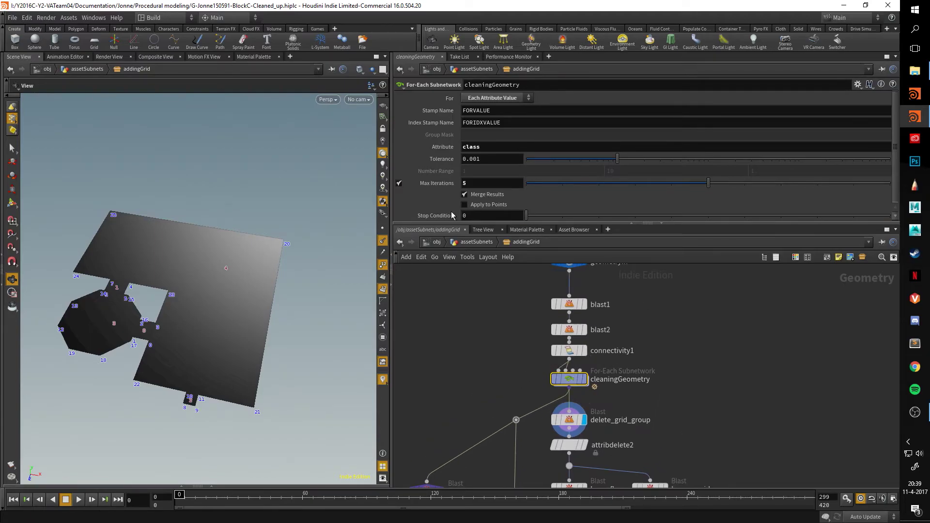
{"action": "left_click", "coordinate": [398, 183]}
{"action": "left_click_drag", "start_coordinate": [357, 245], "coordinate": [312, 266]}
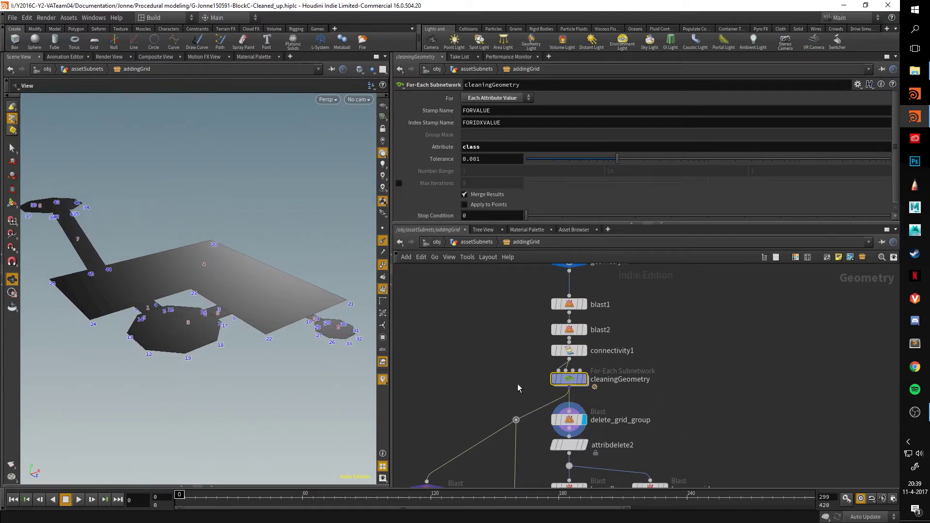
- Display attribdelete2's output, then only keep_floor's floor pieces
{"action": "middle_click_drag", "start_coordinate": [517, 383], "coordinate": [525, 286]}
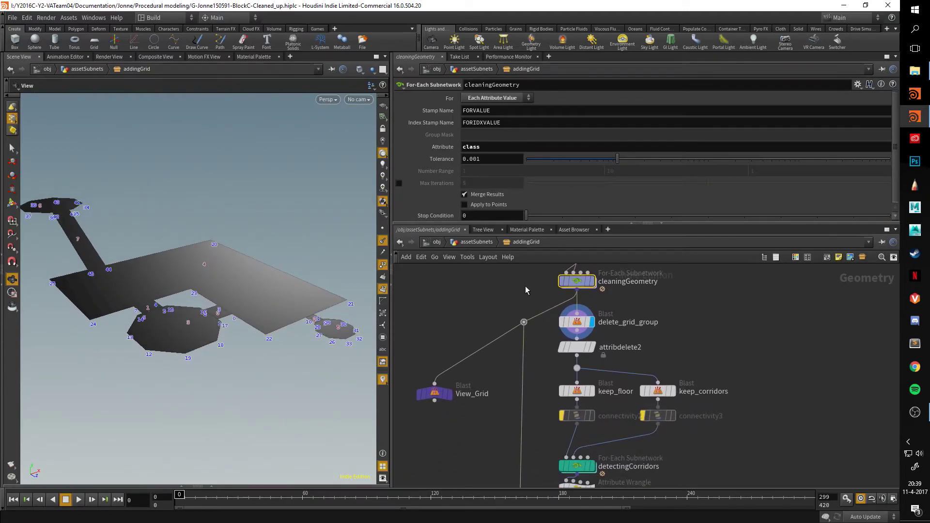
{"action": "left_click", "coordinate": [591, 347]}
{"action": "left_click_drag", "start_coordinate": [242, 300], "coordinate": [258, 243]}
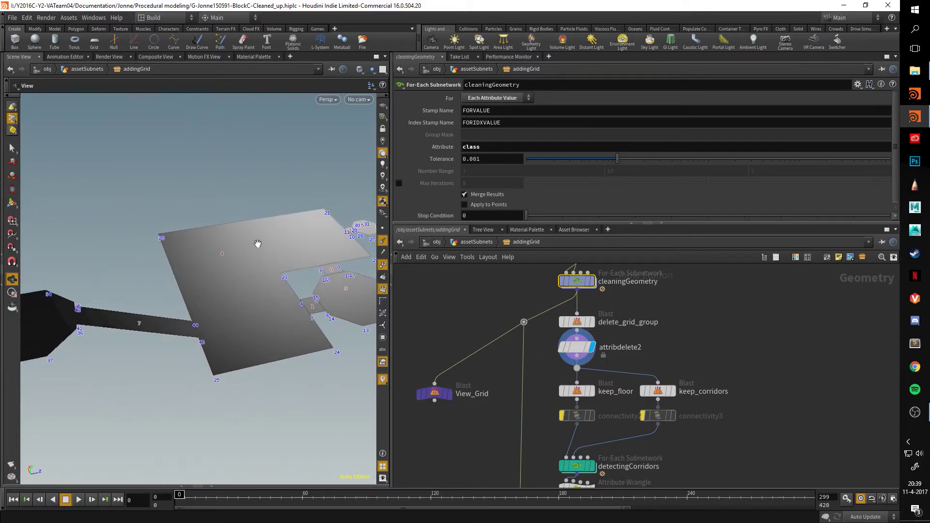
{"action": "left_click_drag", "start_coordinate": [63, 308], "coordinate": [96, 303]}
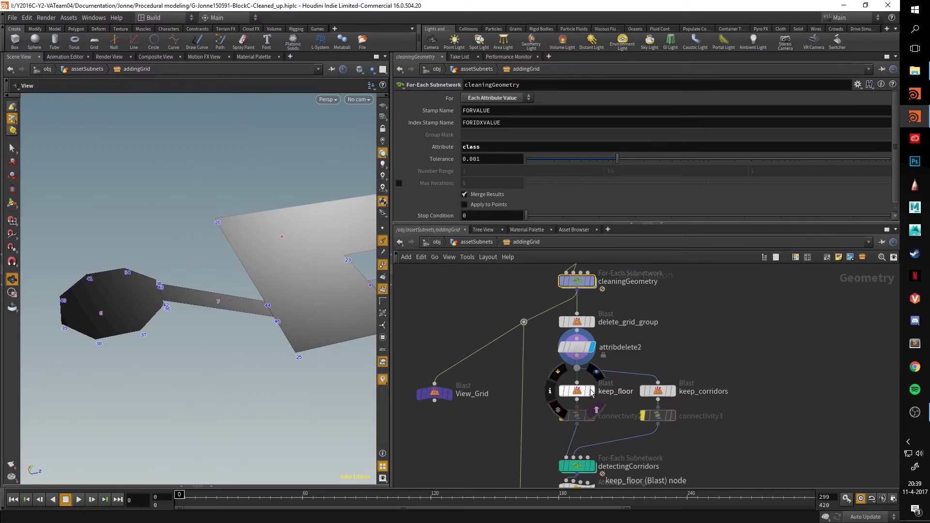
{"action": "left_click", "coordinate": [591, 391]}
- Hide point and primitive number labels and display keep_corridors' corridor strips
{"action": "middle_click_drag", "start_coordinate": [625, 408], "coordinate": [590, 369]}
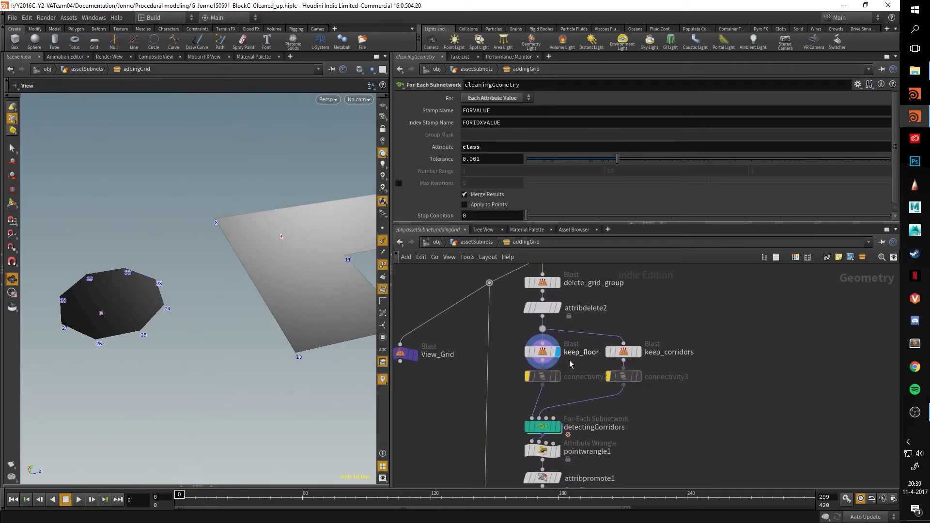
{"action": "scroll", "coordinate": [216, 303], "scroll_direction": "down", "scroll_amount": 5}
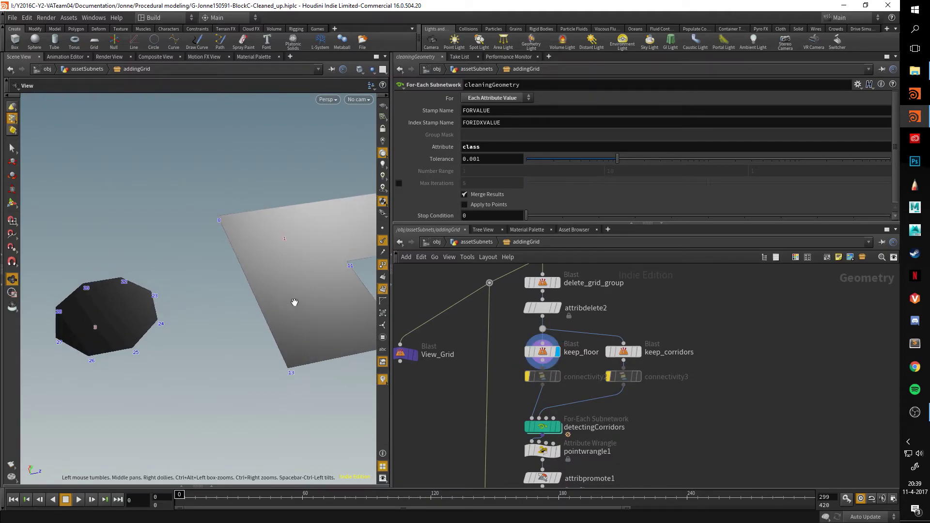
{"action": "left_click", "coordinate": [382, 289]}
{"action": "left_click", "coordinate": [383, 265]}
{"action": "left_click_drag", "start_coordinate": [303, 286], "coordinate": [301, 273]}
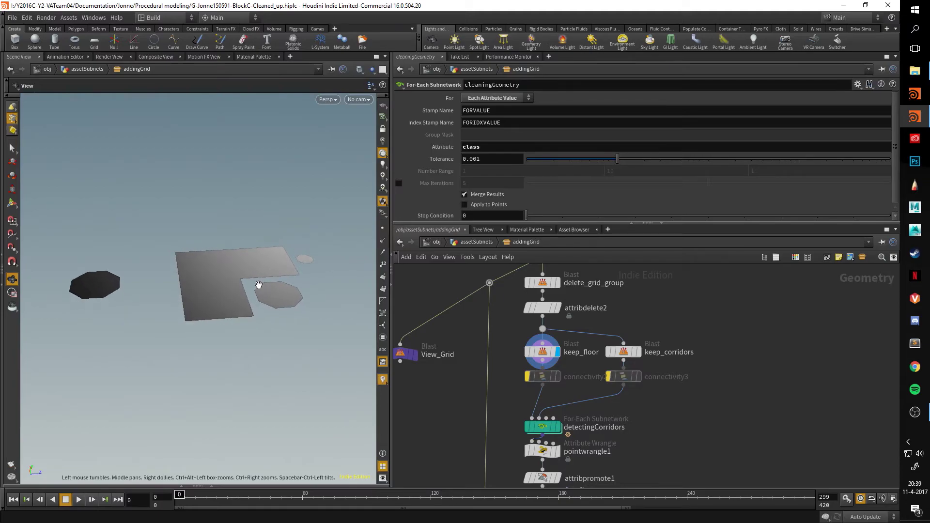
{"action": "left_click", "coordinate": [638, 352]}
{"action": "left_click_drag", "start_coordinate": [211, 314], "coordinate": [216, 307]}
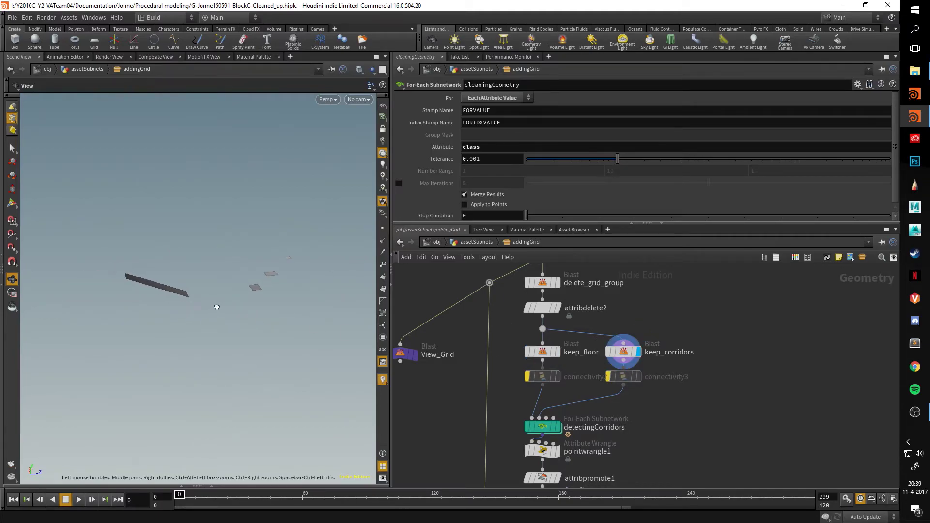
- Compare keep_floor, connectivity2 and connectivity3 data, close the spreadsheet, and select detectingCorridors
{"action": "middle_click_drag", "start_coordinate": [599, 369], "coordinate": [617, 347]}
{"action": "left_click", "coordinate": [563, 331]}
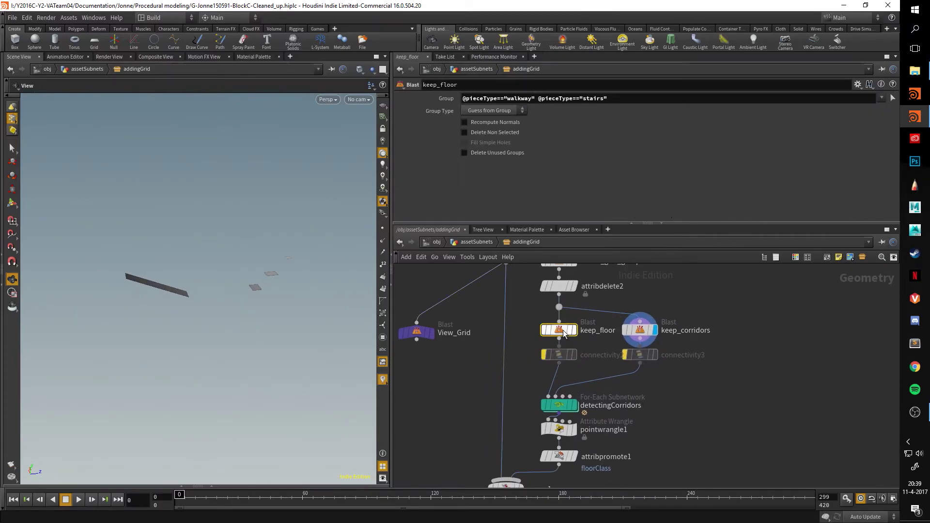
{"action": "left_click", "coordinate": [557, 353]}
{"action": "left_click", "coordinate": [639, 354]}
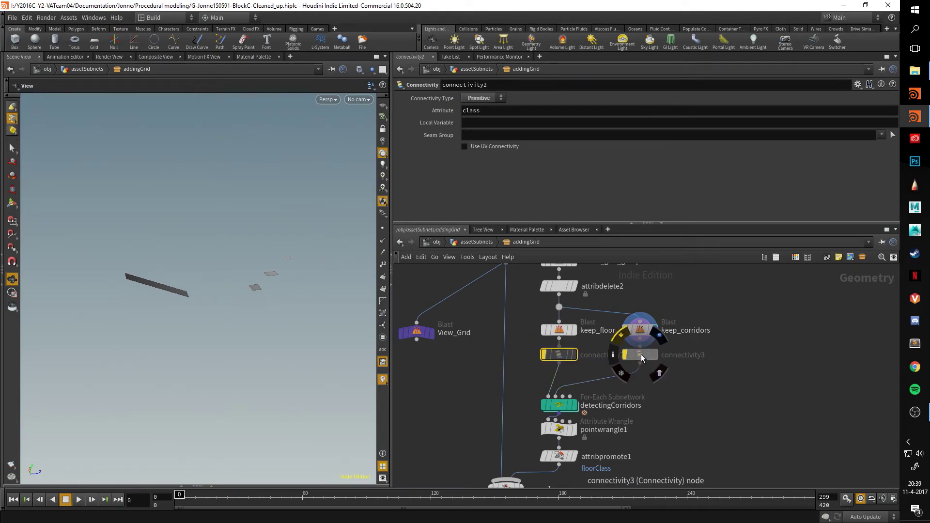
{"action": "left_click", "coordinate": [562, 355]}
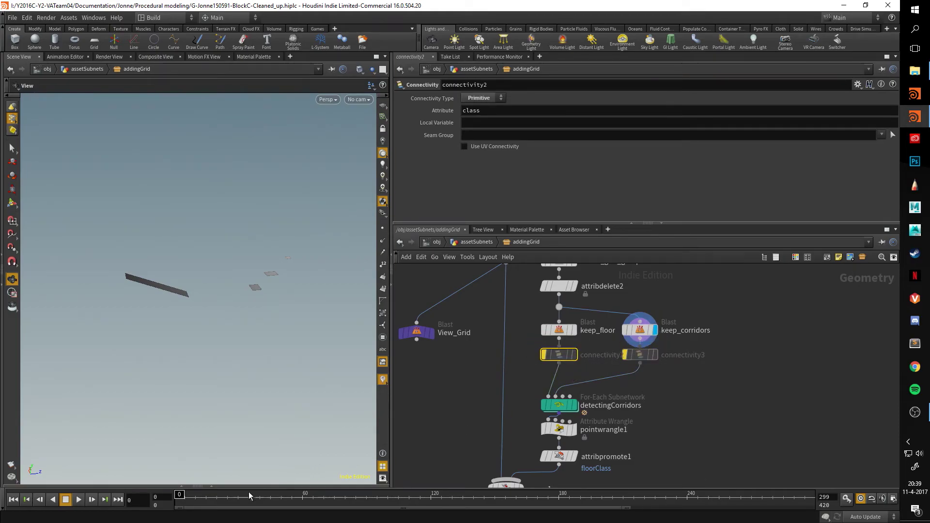
{"action": "left_click", "coordinate": [211, 486]}
{"action": "left_click", "coordinate": [556, 334]}
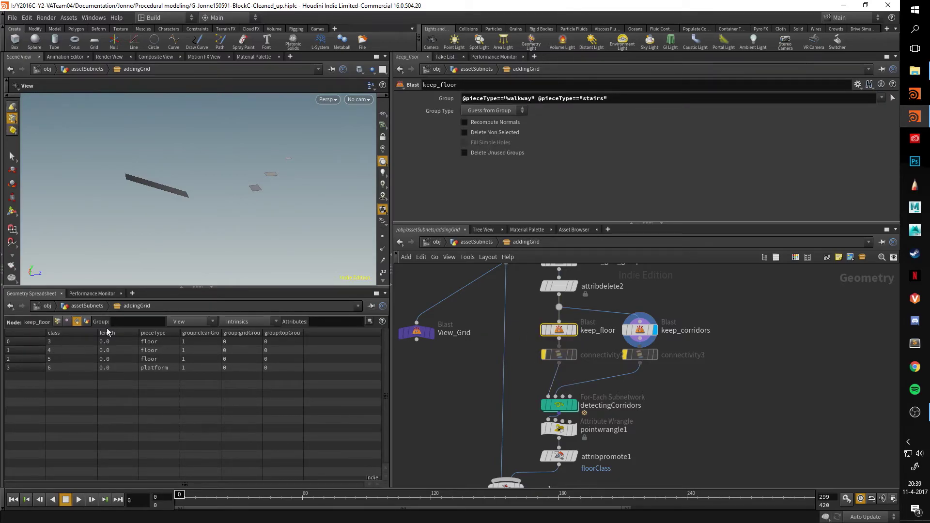
{"action": "left_click", "coordinate": [212, 292]}
{"action": "middle_click_drag", "start_coordinate": [577, 409], "coordinate": [595, 366]}
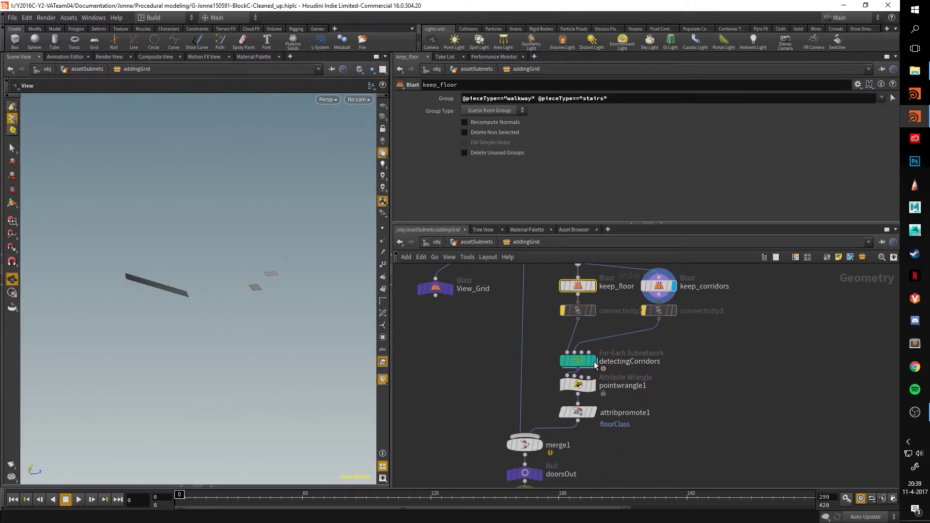
{"action": "left_click", "coordinate": [584, 363]}
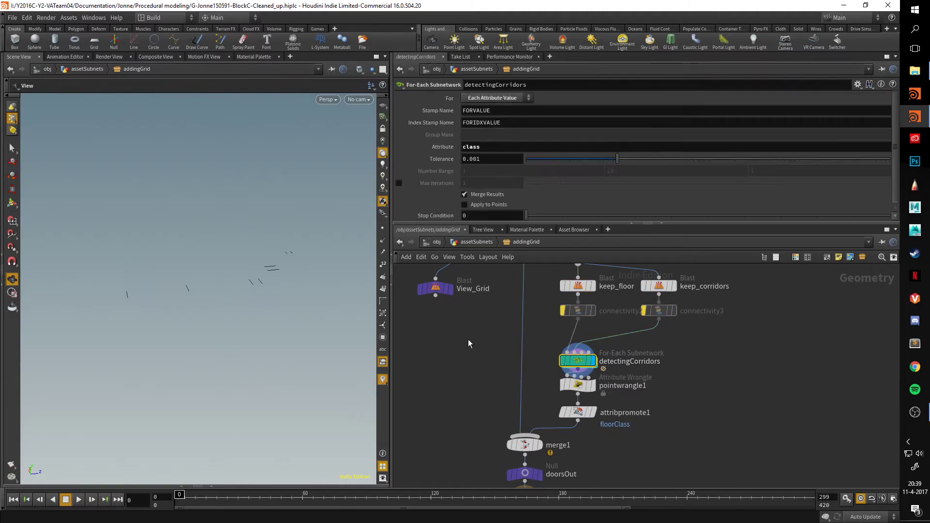
- Inside detectingCorridors, display and frame setting_'s octagon and corridor
{"action": "double_click", "coordinate": [567, 362]}
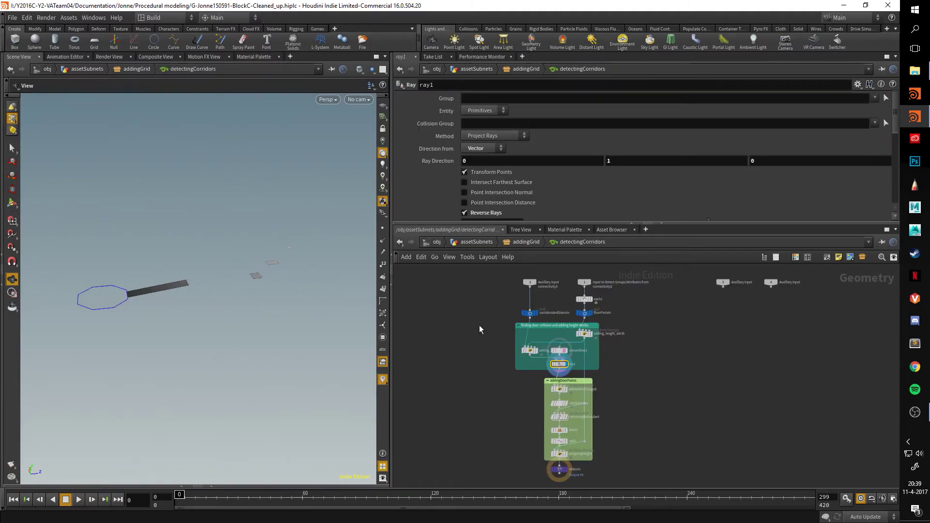
{"action": "scroll", "coordinate": [497, 360], "scroll_direction": "up", "scroll_amount": 3}
{"action": "mouse_move", "coordinate": [150, 266]}
{"action": "left_mouse_down"}
{"action": "mouse_move", "coordinate": [151, 243]}
{"action": "mouse_move", "coordinate": [159, 268]}
{"action": "left_mouse_up"}
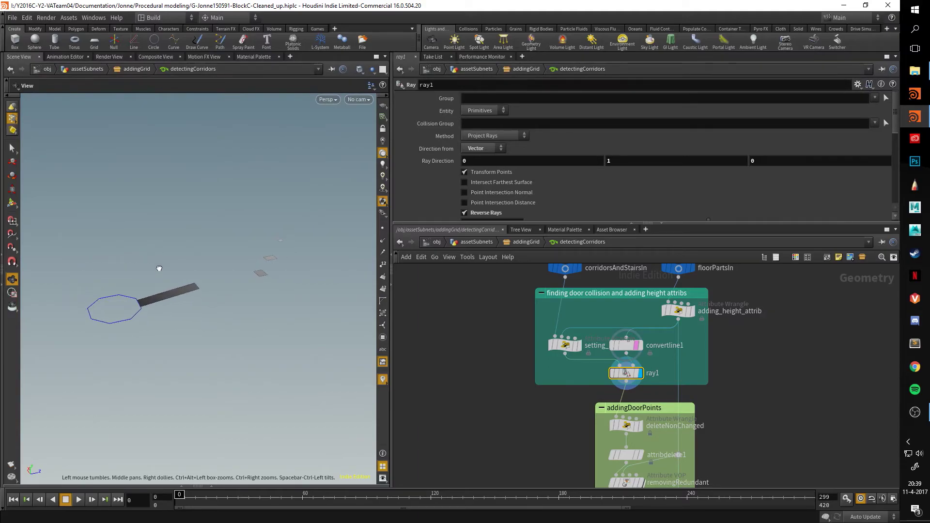
{"action": "left_click", "coordinate": [579, 345]}
{"action": "key", "text": "f"}
{"action": "left_click_drag", "start_coordinate": [209, 294], "coordinate": [292, 269]}
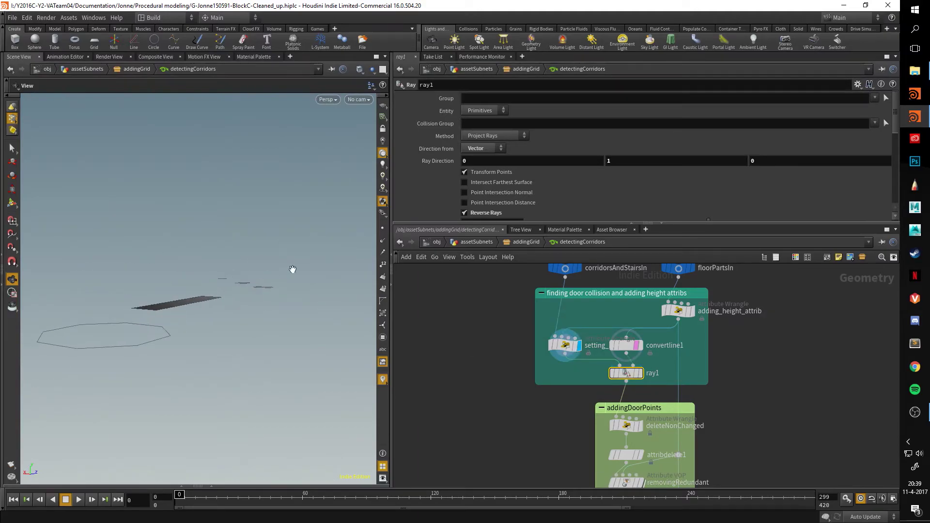
- Preview the adding_height_attrib, convertline1 outline and ray1 projection results
{"action": "left_click", "coordinate": [691, 310]}
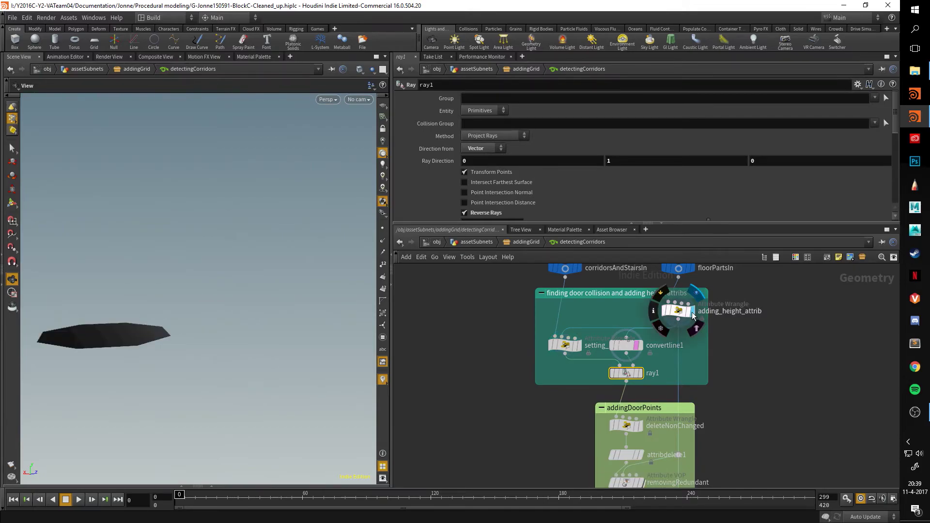
{"action": "left_click_drag", "start_coordinate": [270, 286], "coordinate": [232, 273]}
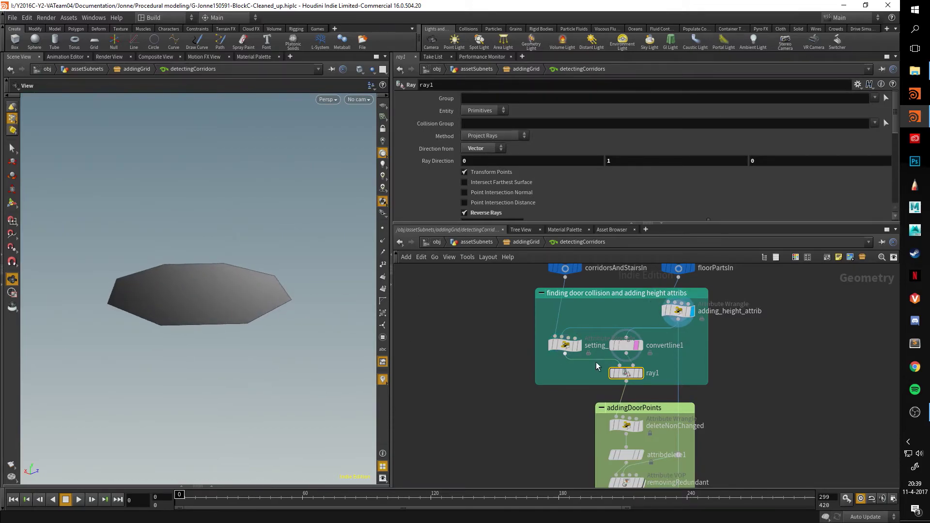
{"action": "left_click", "coordinate": [638, 344]}
{"action": "left_click", "coordinate": [640, 373]}
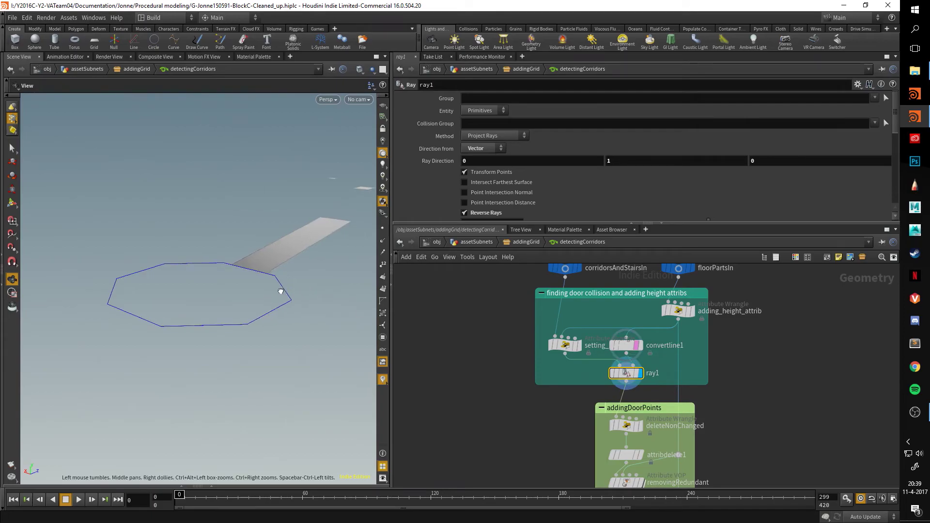
{"action": "left_click_drag", "start_coordinate": [233, 262], "coordinate": [169, 288]}
{"action": "middle_click_drag", "start_coordinate": [284, 286], "coordinate": [115, 213]}
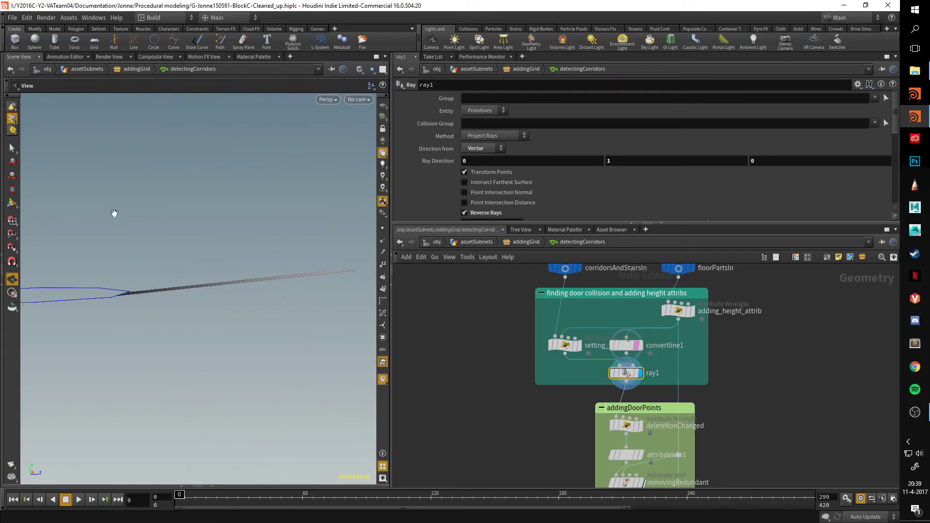
- Display deleteNonChanged and read its code keeping primitives with points below y 2
{"action": "middle_click_drag", "start_coordinate": [514, 394], "coordinate": [482, 343]}
{"action": "scroll", "coordinate": [524, 358], "scroll_direction": "up", "scroll_amount": 1}
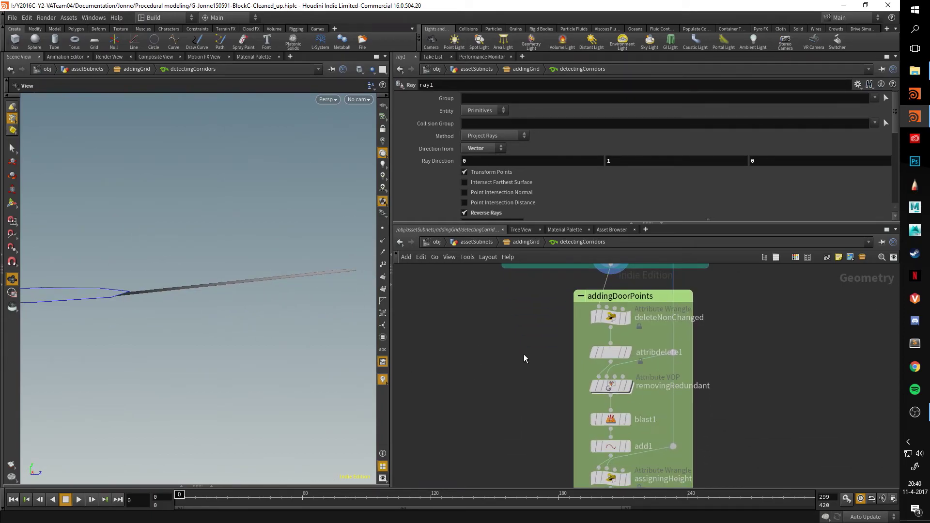
{"action": "left_click", "coordinate": [626, 318]}
{"action": "left_click_drag", "start_coordinate": [367, 282], "coordinate": [318, 277]}
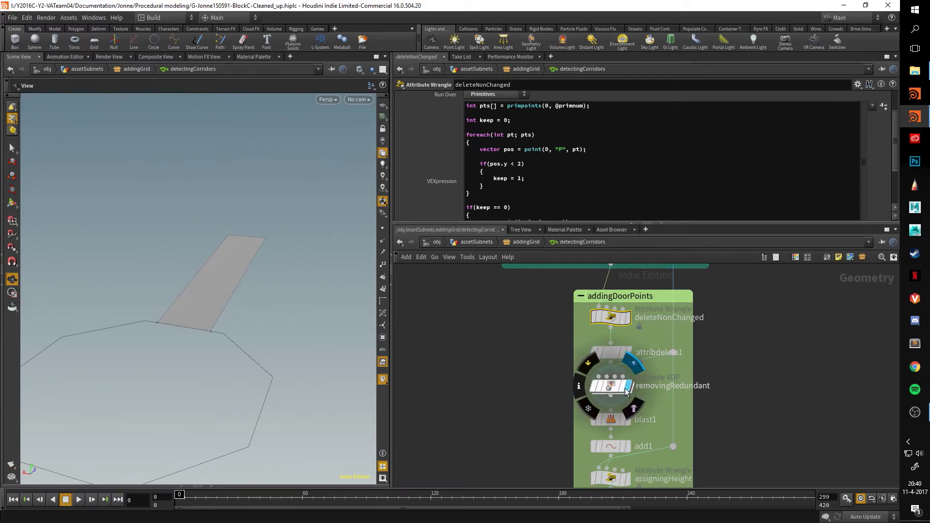
- Inside removingRedundant's VEX Builder, read the node names and inspect addpoint1's settings
{"action": "double_click", "coordinate": [606, 388]}
{"action": "scroll", "coordinate": [541, 419], "scroll_direction": "up", "scroll_amount": 3}
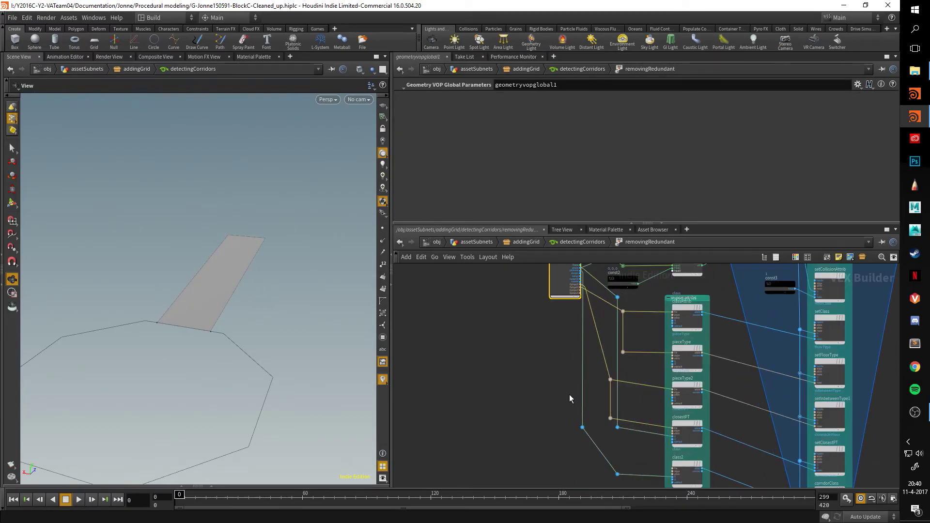
{"action": "middle_click_drag", "start_coordinate": [569, 394], "coordinate": [568, 371]}
{"action": "scroll", "coordinate": [569, 371], "scroll_direction": "down", "scroll_amount": 5}
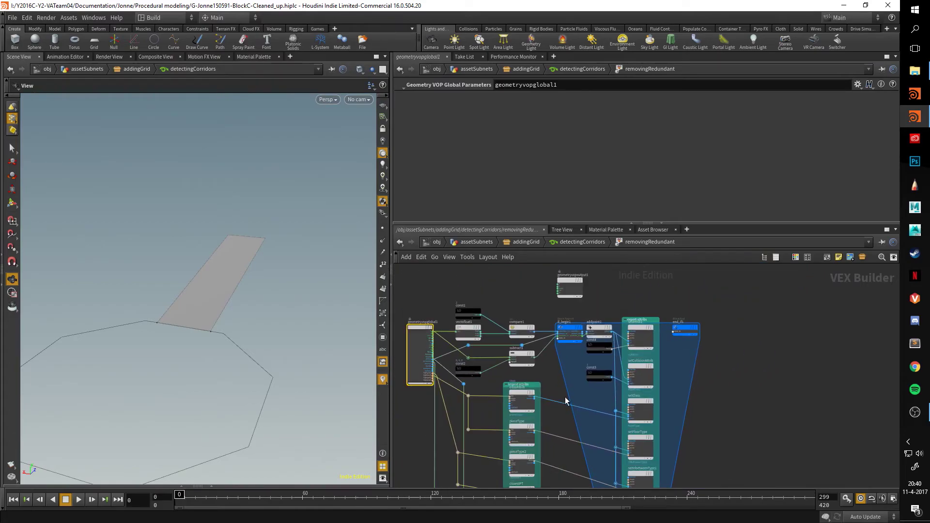
{"action": "scroll", "coordinate": [550, 322], "scroll_direction": "up", "scroll_amount": 4}
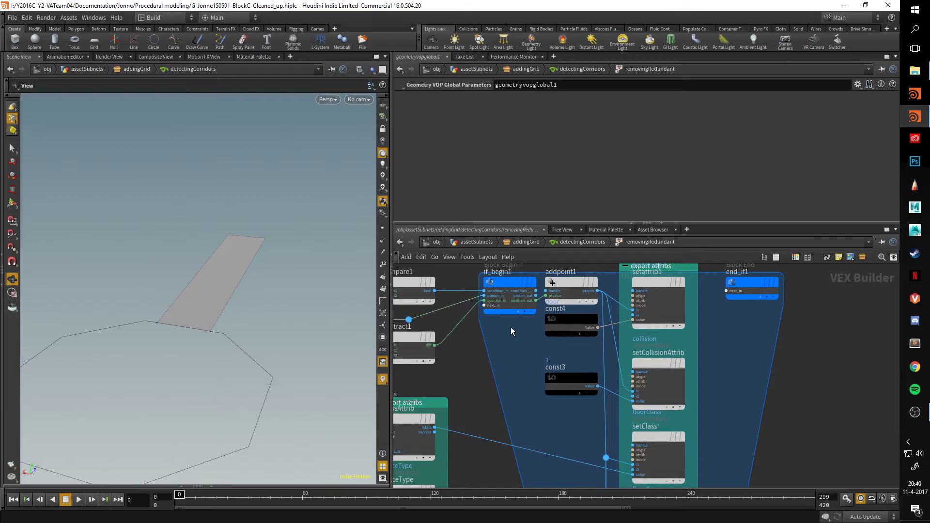
{"action": "scroll", "coordinate": [511, 327], "scroll_direction": "up", "scroll_amount": 1}
{"action": "left_click", "coordinate": [498, 295]}
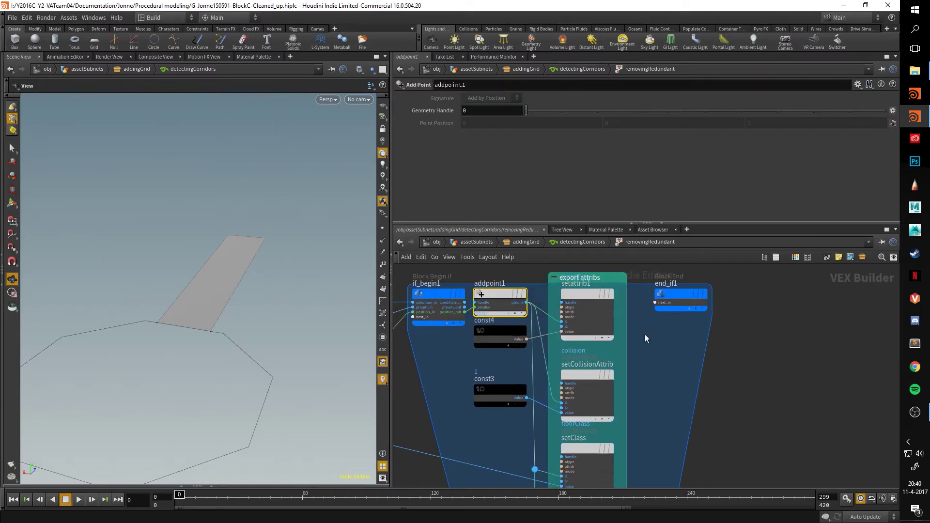
{"action": "middle_click_drag", "start_coordinate": [646, 392], "coordinate": [713, 358]}
- Return to detectingCorridors and preview the blast1 output without the plane
{"action": "left_click", "coordinate": [583, 242]}
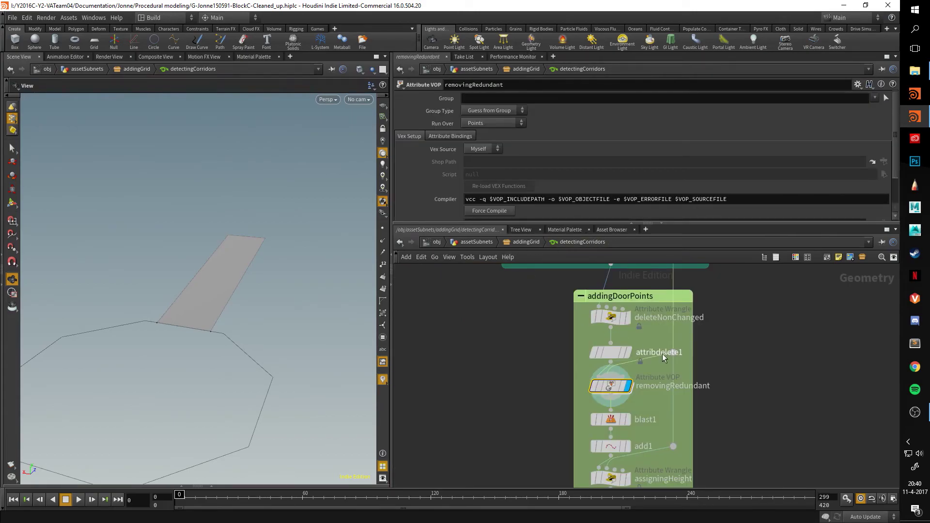
{"action": "left_click_drag", "start_coordinate": [185, 349], "coordinate": [222, 339]}
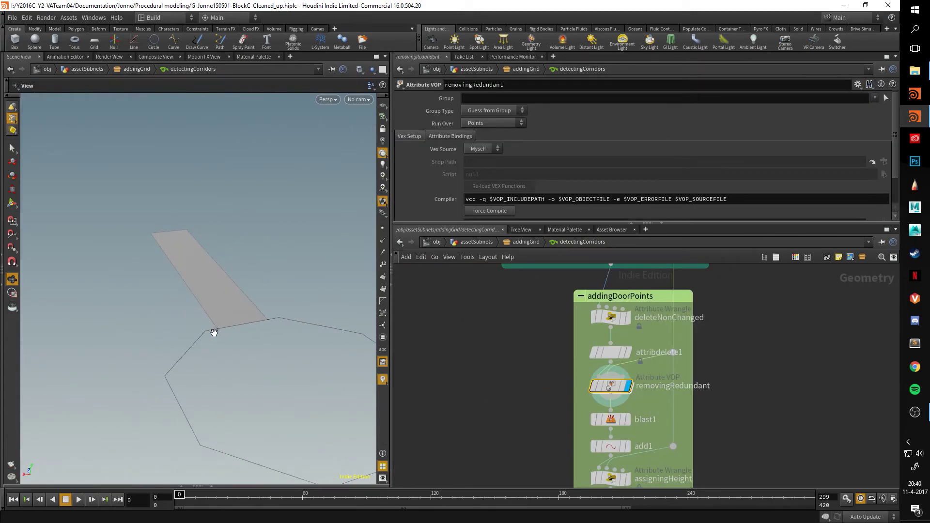
{"action": "left_click", "coordinate": [627, 420]}
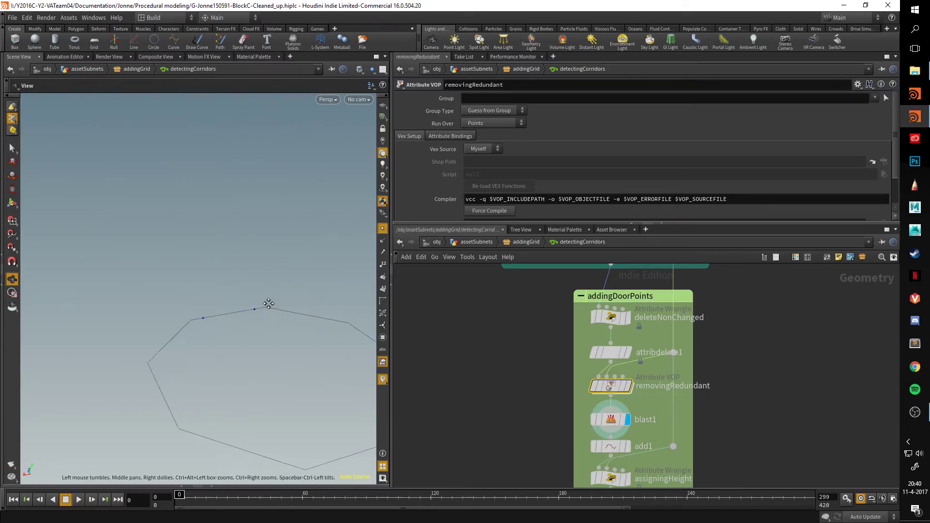
{"action": "middle_click_drag", "start_coordinate": [266, 303], "coordinate": [188, 324]}
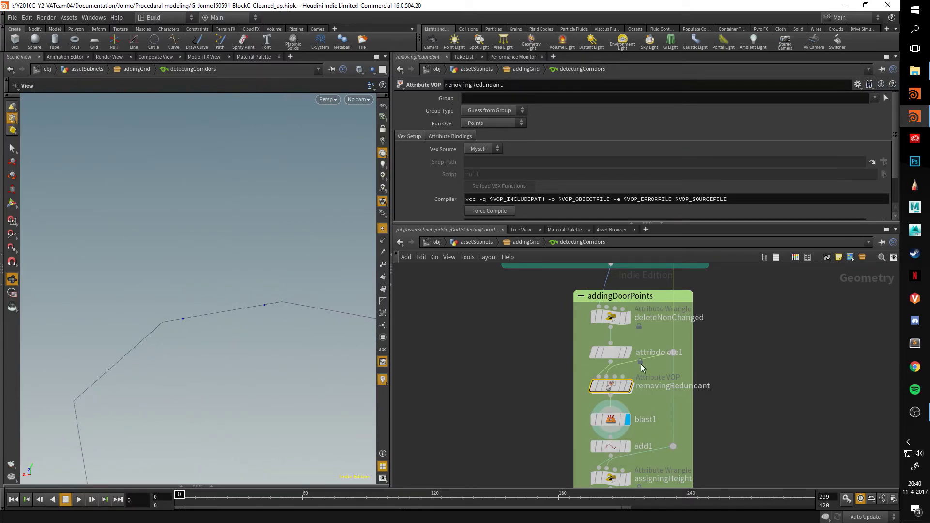
{"action": "scroll", "coordinate": [734, 357], "scroll_direction": "down", "scroll_amount": 1}
{"action": "scroll", "coordinate": [637, 327], "scroll_direction": "up", "scroll_amount": 3}
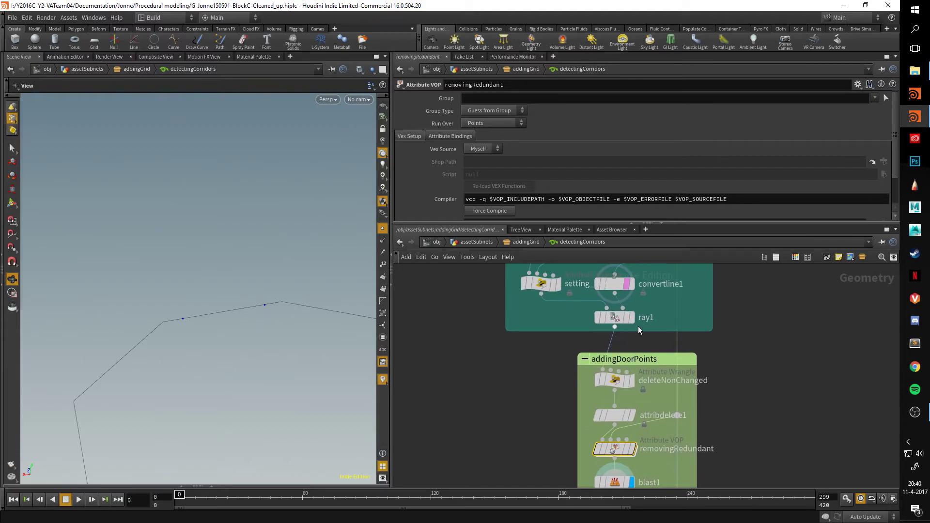
{"action": "scroll", "coordinate": [814, 432], "scroll_direction": "down", "scroll_amount": 5}
- Preview add1, then the single-segment line with primitive numbers, and show assigningHeight's code
{"action": "left_click", "coordinate": [639, 399]}
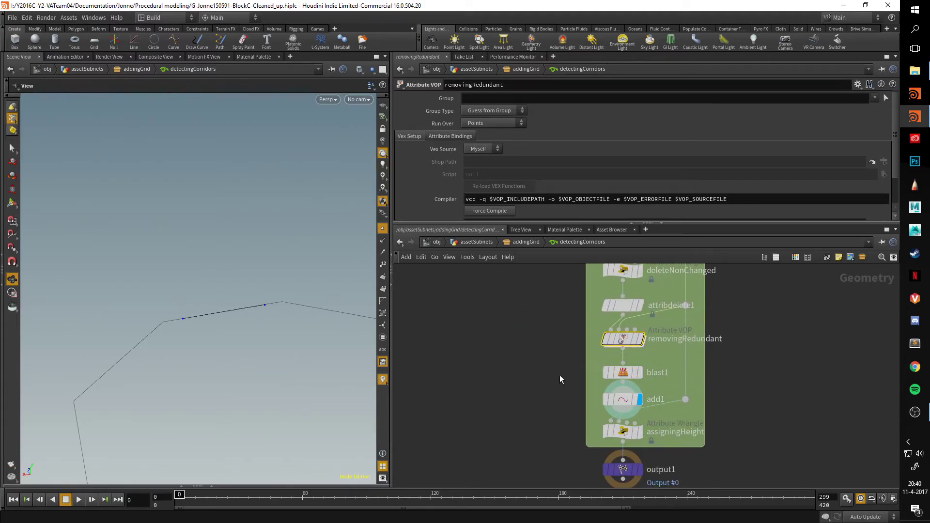
{"action": "scroll", "coordinate": [629, 350], "scroll_direction": "up", "scroll_amount": 5}
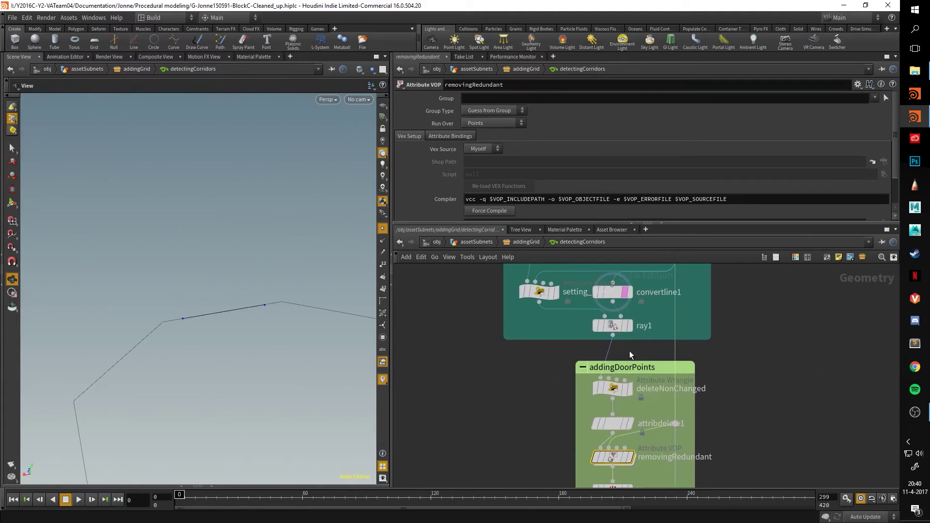
{"action": "left_click", "coordinate": [636, 291]}
{"action": "left_click", "coordinate": [383, 289]}
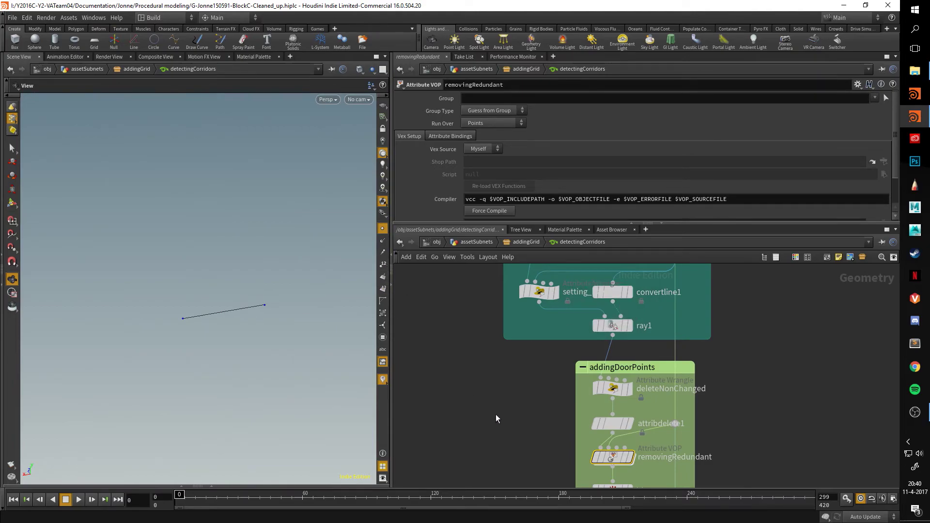
{"action": "scroll", "coordinate": [495, 415], "scroll_direction": "down", "scroll_amount": 5}
{"action": "left_click", "coordinate": [608, 435]}
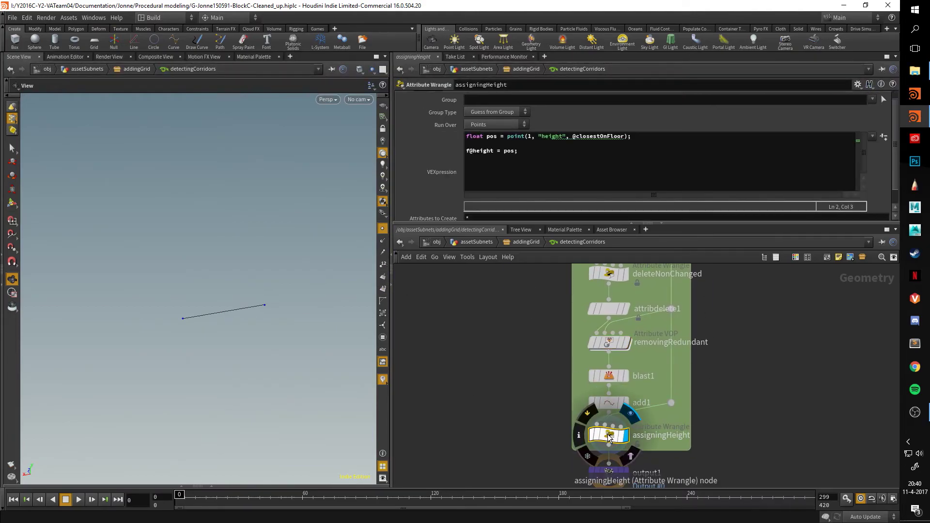
{"action": "left_click_drag", "start_coordinate": [245, 303], "coordinate": [272, 284]}
- Inspect adding_height_attrib's code and its point attributes in the Geometry Spreadsheet
{"action": "middle_click_drag", "start_coordinate": [753, 344], "coordinate": [774, 508]}
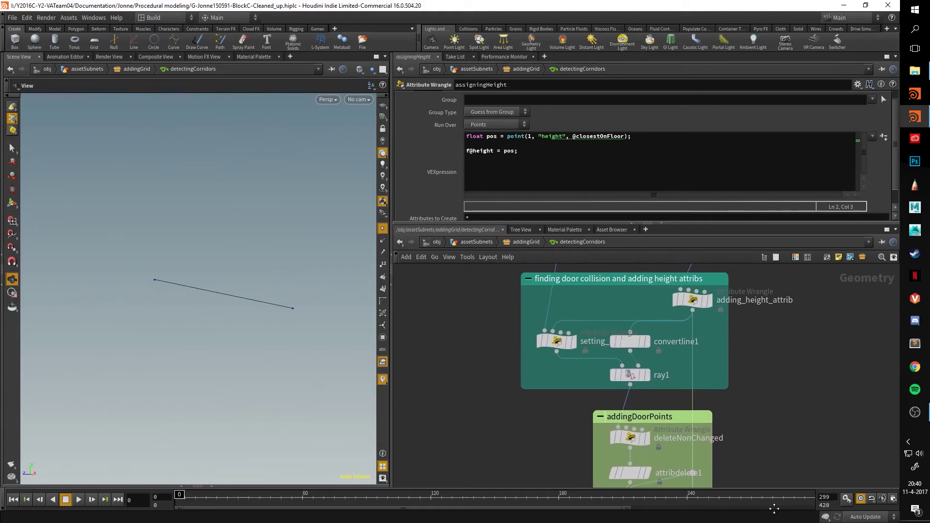
{"action": "left_click", "coordinate": [692, 307]}
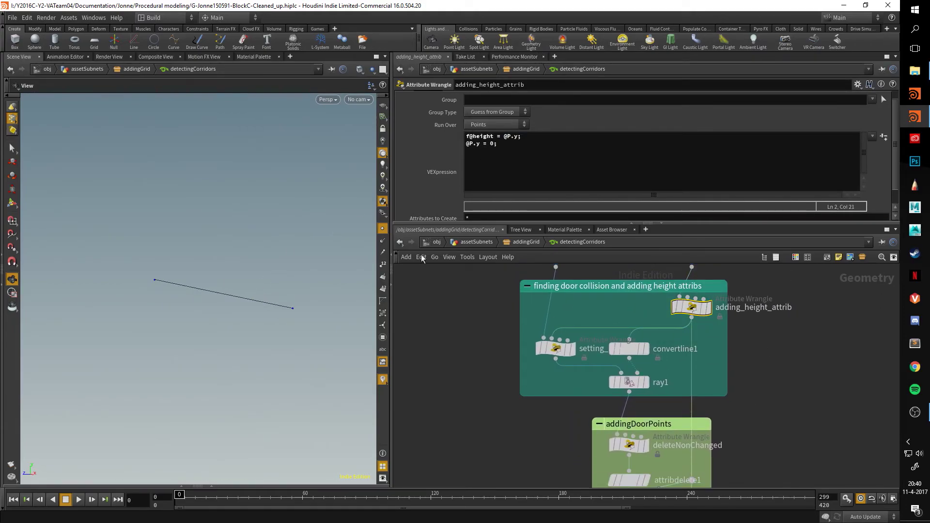
{"action": "left_click", "coordinate": [202, 484]}
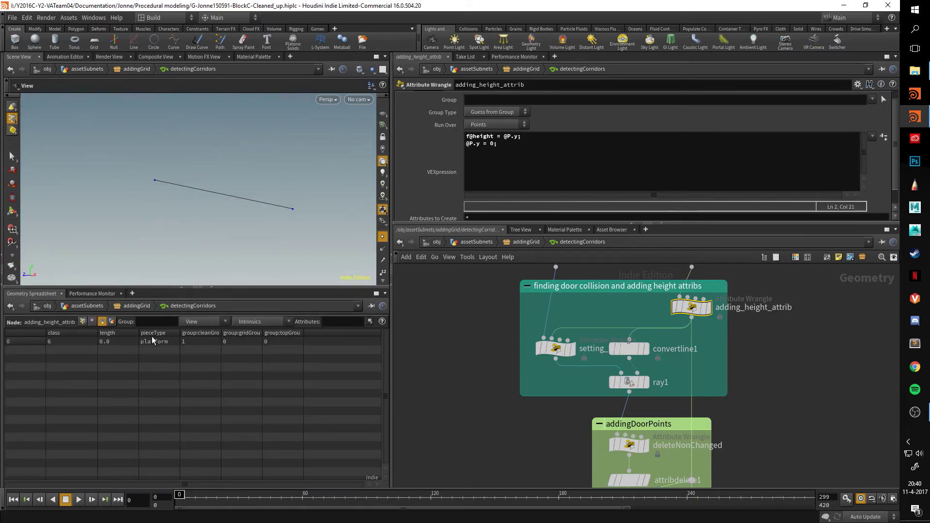
{"action": "left_click", "coordinate": [79, 321]}
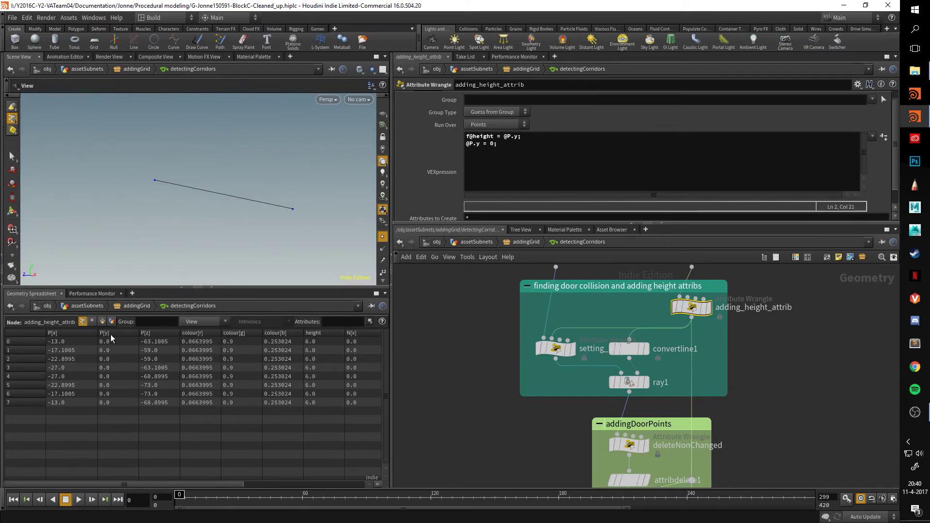
{"action": "left_click_drag", "start_coordinate": [223, 484], "coordinate": [275, 484]}
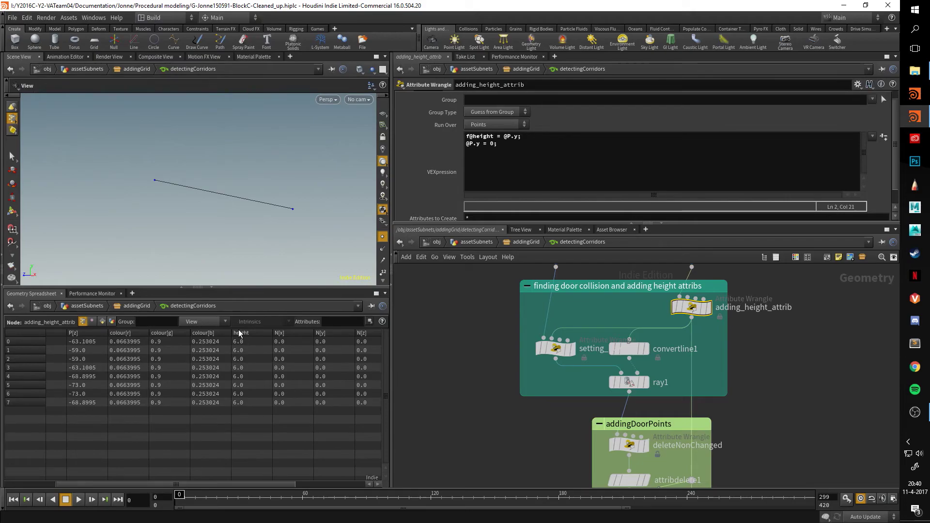
{"action": "scroll", "coordinate": [477, 322], "scroll_direction": "down", "scroll_amount": 8}
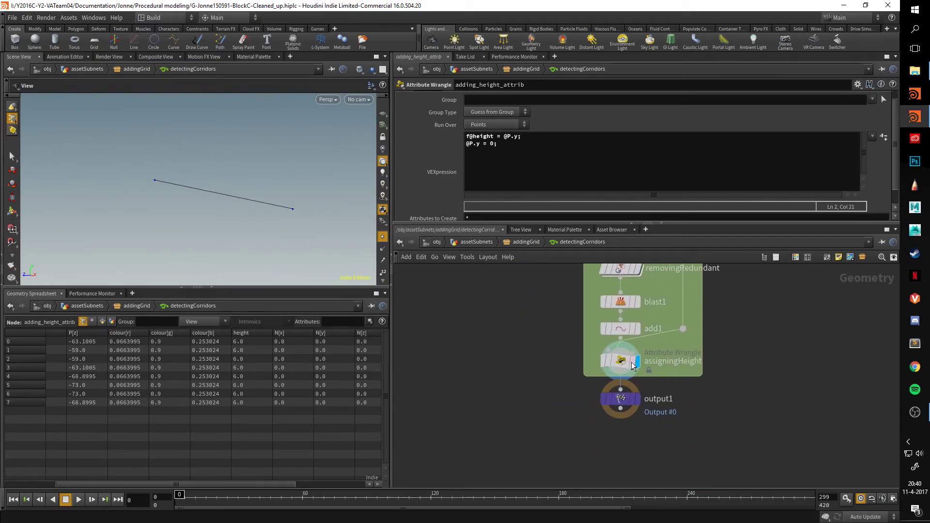
{"action": "scroll", "coordinate": [545, 411], "scroll_direction": "up", "scroll_amount": 5}
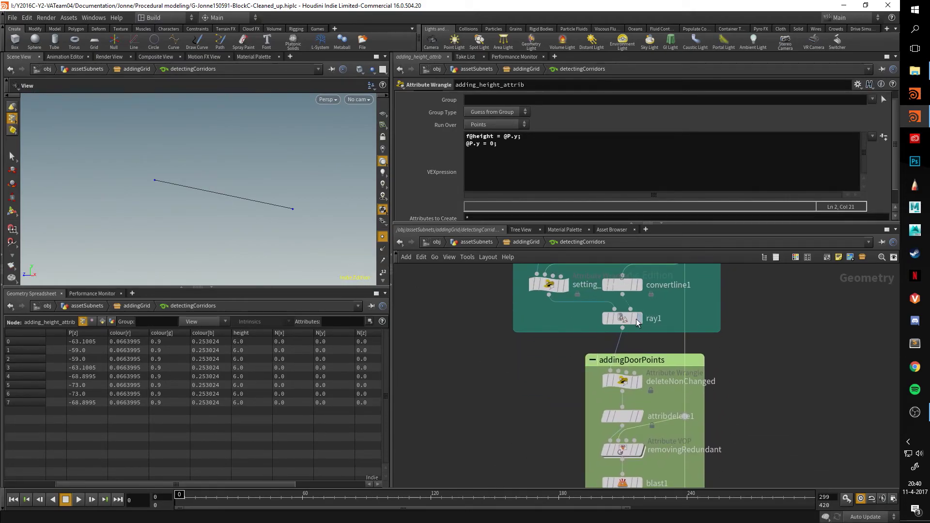
{"action": "scroll", "coordinate": [483, 385], "scroll_direction": "up", "scroll_amount": 2}
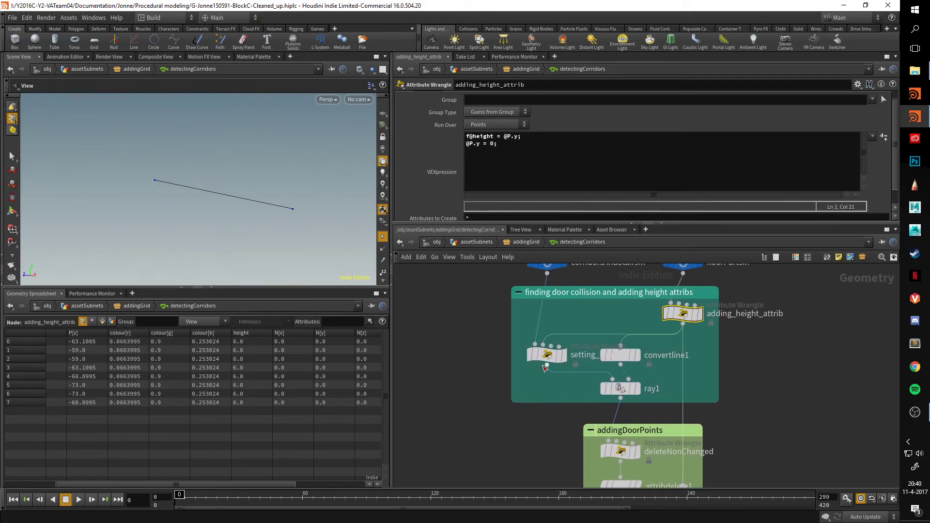
- Review setting_height and assigningHeight, collapse the spreadsheet, and display output1
{"action": "left_click", "coordinate": [548, 359]}
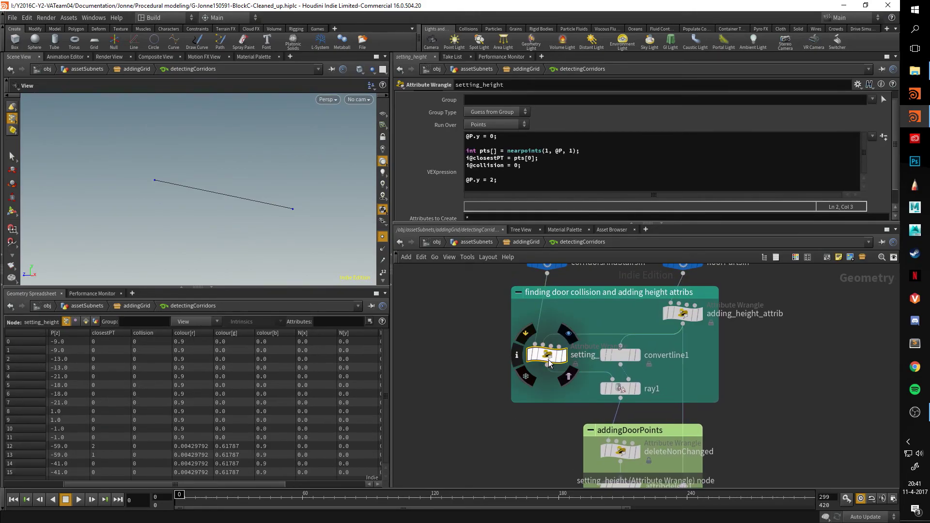
{"action": "scroll", "coordinate": [605, 377], "scroll_direction": "down", "scroll_amount": 5}
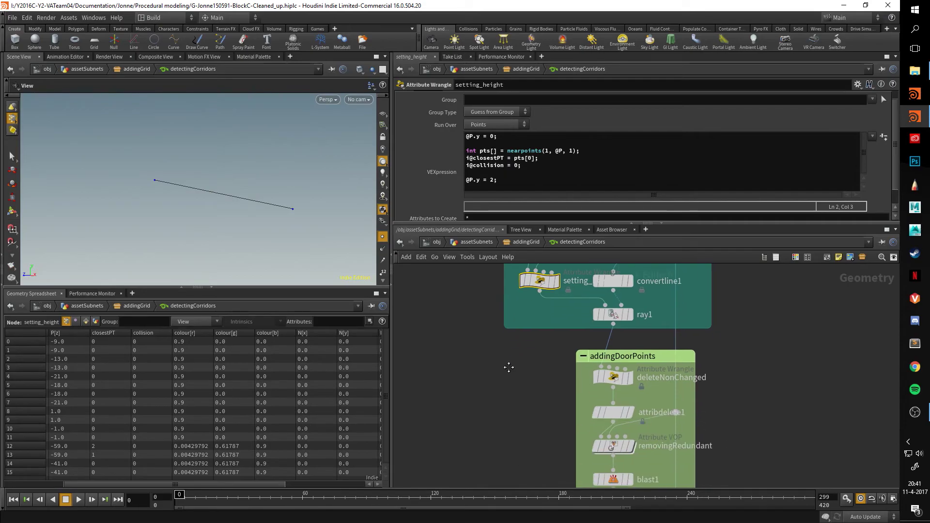
{"action": "left_click", "coordinate": [577, 422]}
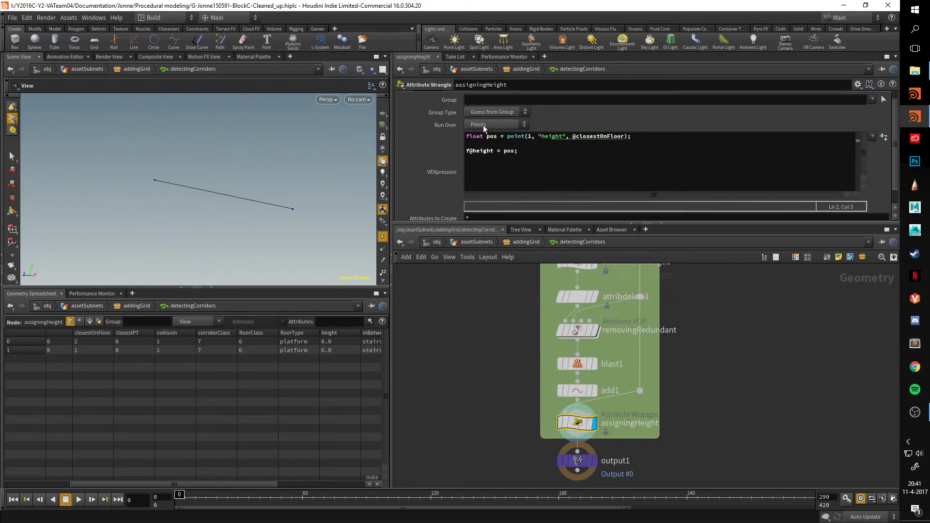
{"action": "left_click", "coordinate": [212, 289]}
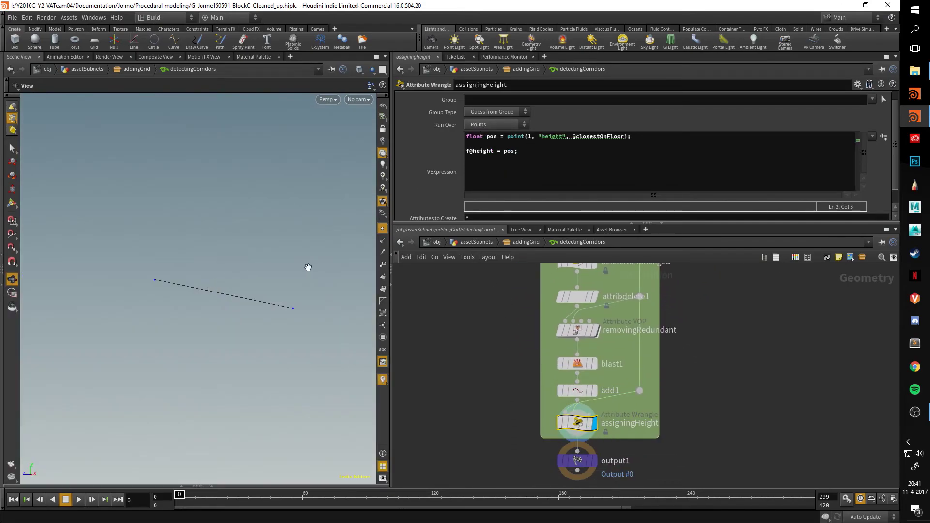
{"action": "left_click_drag", "start_coordinate": [307, 265], "coordinate": [259, 335]}
{"action": "left_click", "coordinate": [594, 460]}
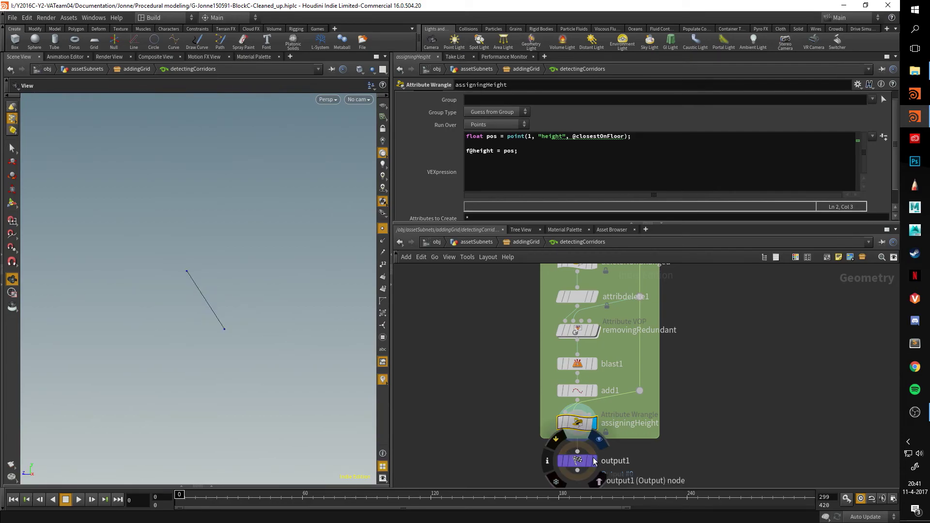
- Frame the line, go up to addingGrid, display attribpromote1, and inspect pointwrangle1
{"action": "key", "text": "f"}
{"action": "left_click", "coordinate": [541, 243]}
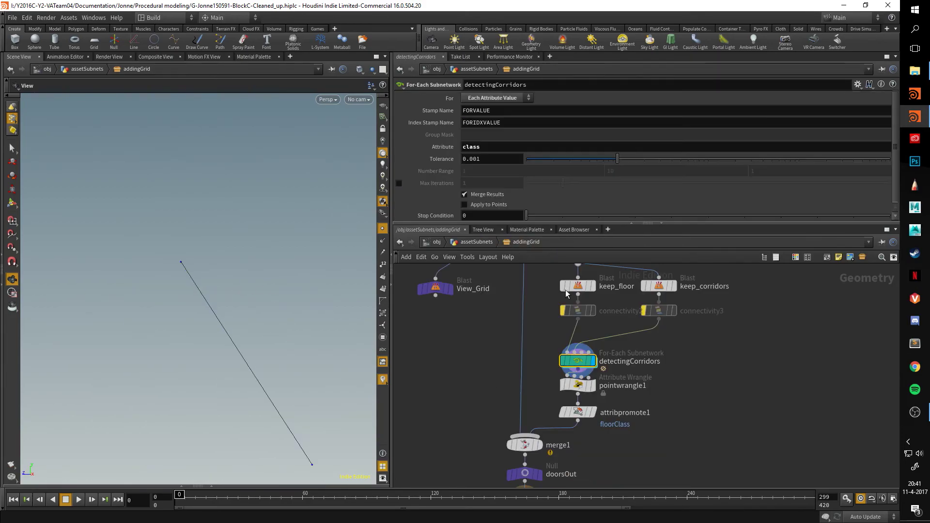
{"action": "left_click", "coordinate": [593, 413]}
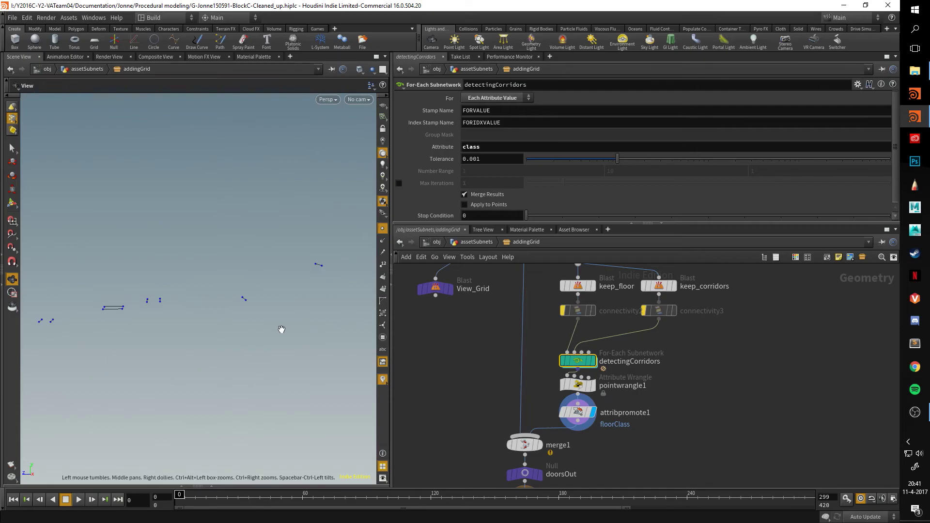
{"action": "left_click", "coordinate": [577, 412]}
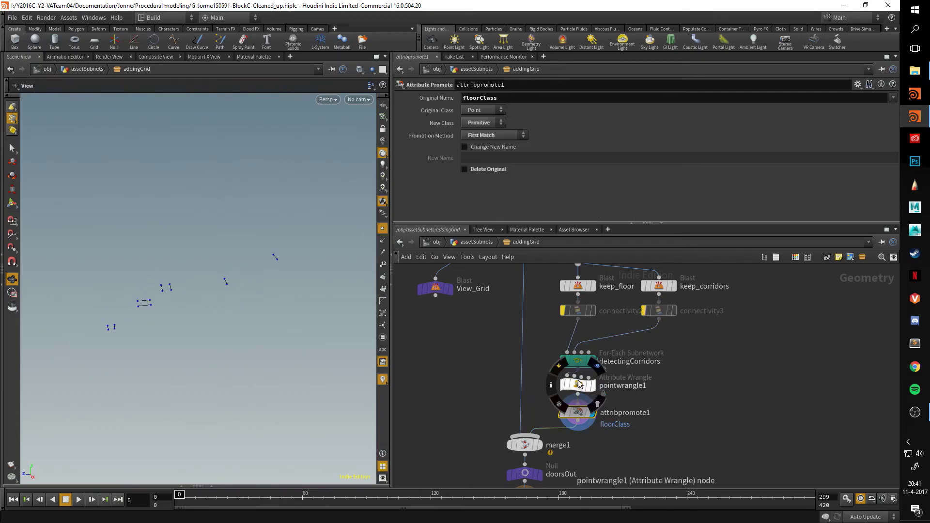
{"action": "left_click", "coordinate": [578, 387]}
- Look through detectingCorridors' removingRedundant VEX network, then return to addingGrid
{"action": "double_click", "coordinate": [578, 361]}
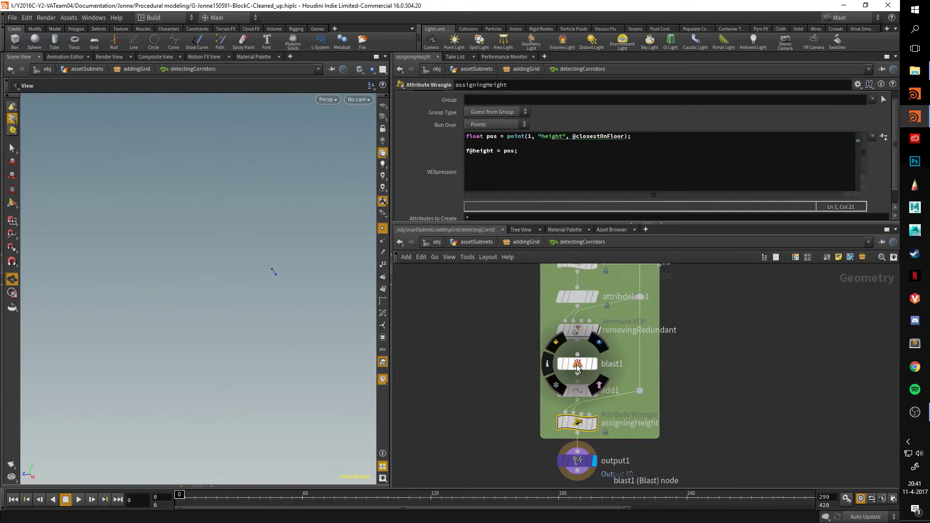
{"action": "double_click", "coordinate": [588, 338]}
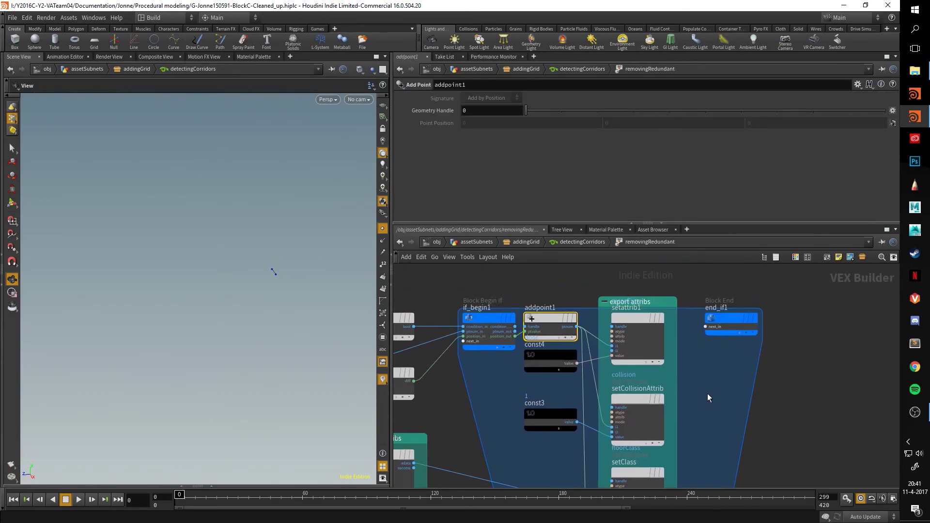
{"action": "middle_click_drag", "start_coordinate": [642, 435], "coordinate": [693, 288]}
{"action": "scroll", "coordinate": [684, 307], "scroll_direction": "down", "scroll_amount": 2}
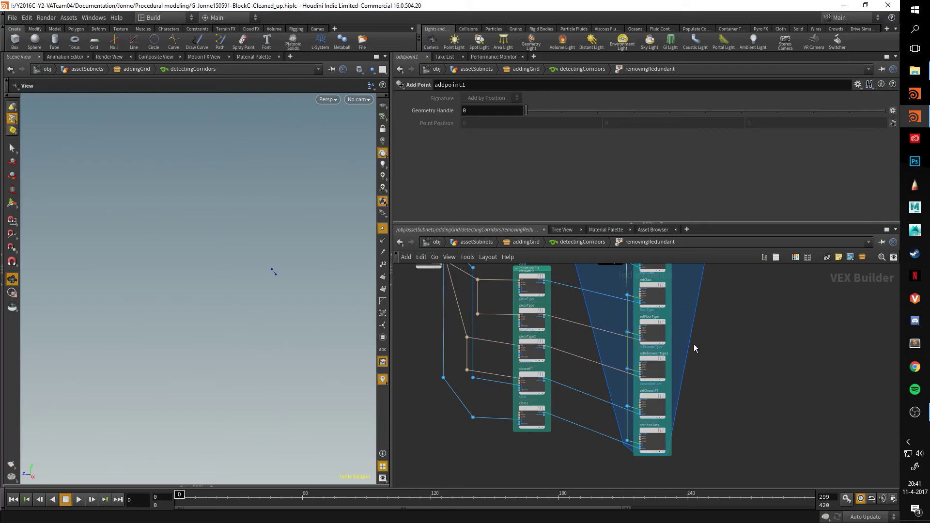
{"action": "scroll", "coordinate": [694, 344], "scroll_direction": "up", "scroll_amount": 2}
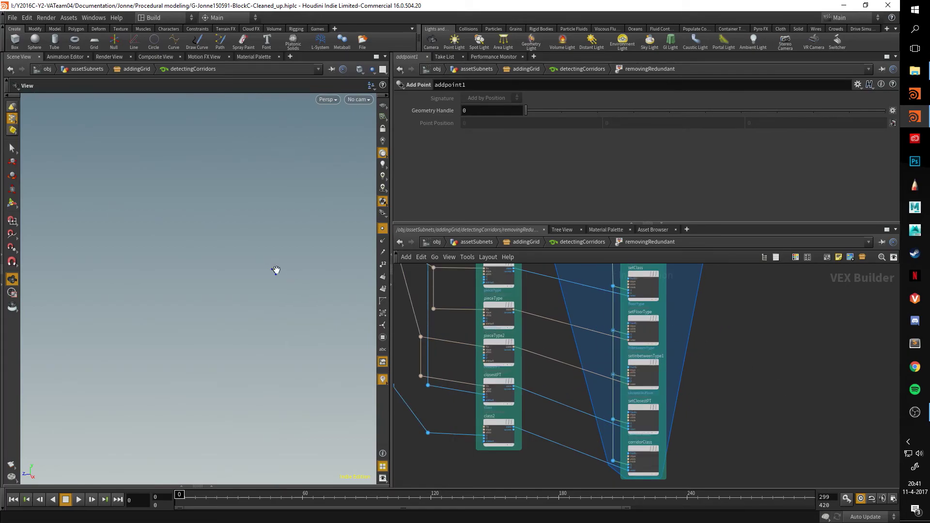
{"action": "left_click_drag", "start_coordinate": [306, 286], "coordinate": [201, 172]}
{"action": "middle_click_drag", "start_coordinate": [736, 330], "coordinate": [731, 363]}
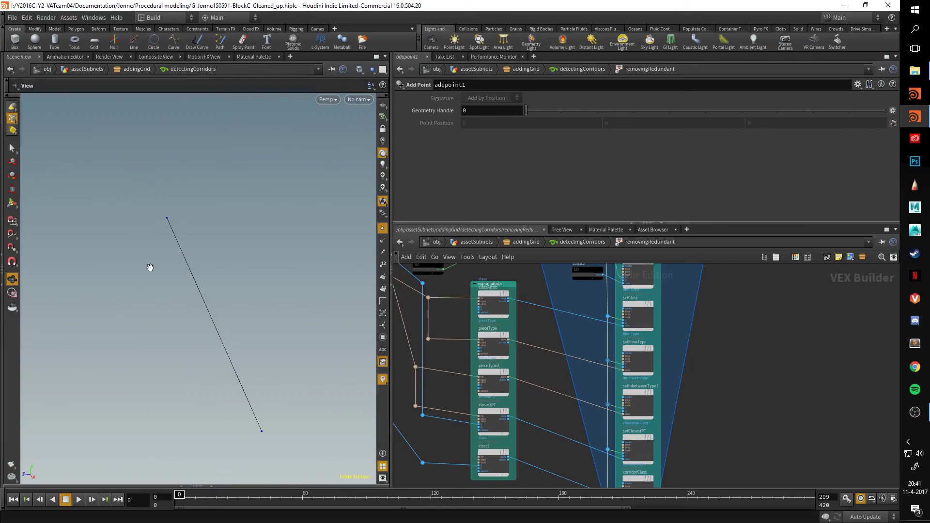
{"action": "left_click_drag", "start_coordinate": [150, 267], "coordinate": [63, 257]}
{"action": "left_click", "coordinate": [581, 243]}
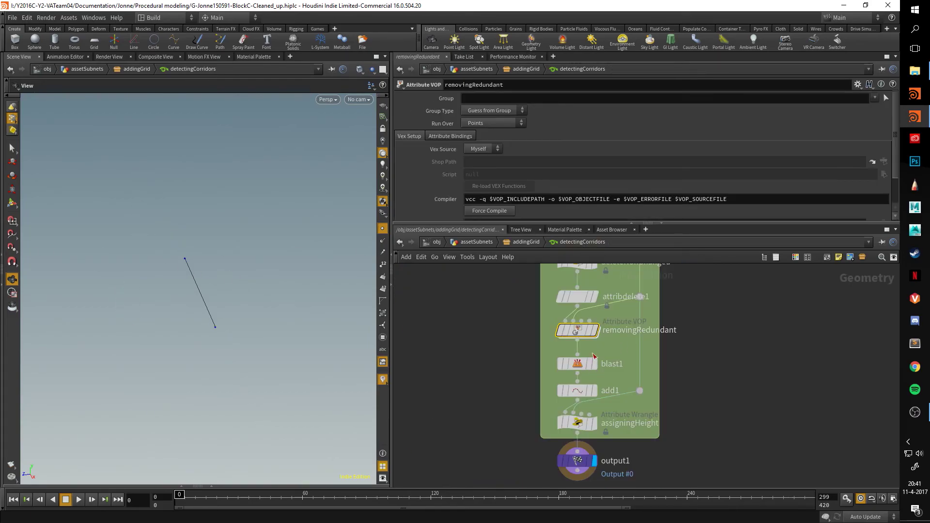
{"action": "left_click", "coordinate": [525, 242]}
- Orbit to see the grid outline and octagons, then go up to assetSubnets
{"action": "left_click_drag", "start_coordinate": [343, 294], "coordinate": [260, 286]}
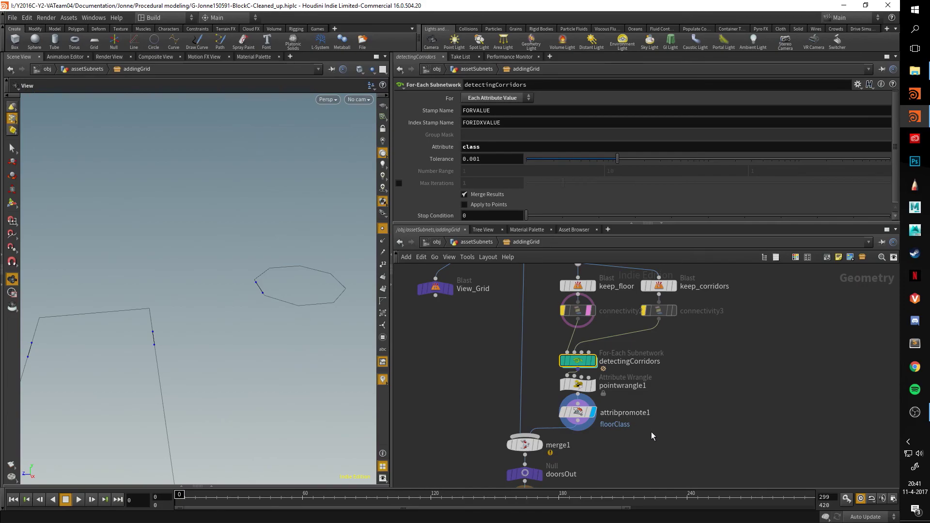
{"action": "middle_click_drag", "start_coordinate": [679, 434], "coordinate": [698, 366]}
{"action": "left_click_drag", "start_coordinate": [300, 290], "coordinate": [175, 285]}
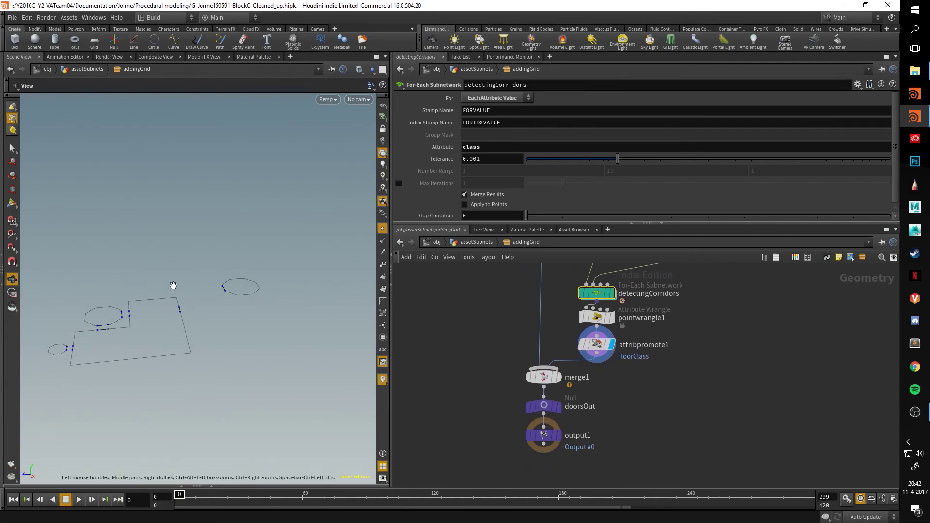
{"action": "left_click", "coordinate": [477, 242]}
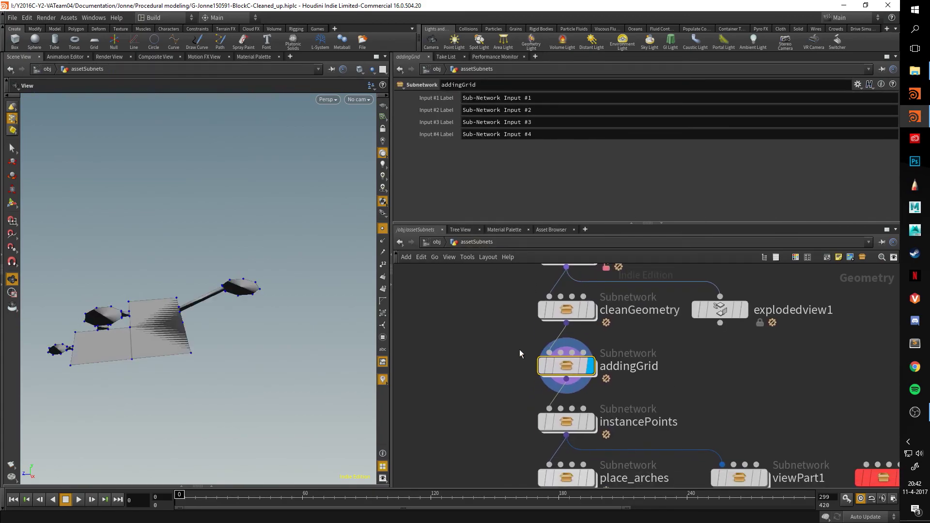
- Display instancePoints' blue point cloud and view it from nearly top-down
{"action": "double_click", "coordinate": [586, 372]}
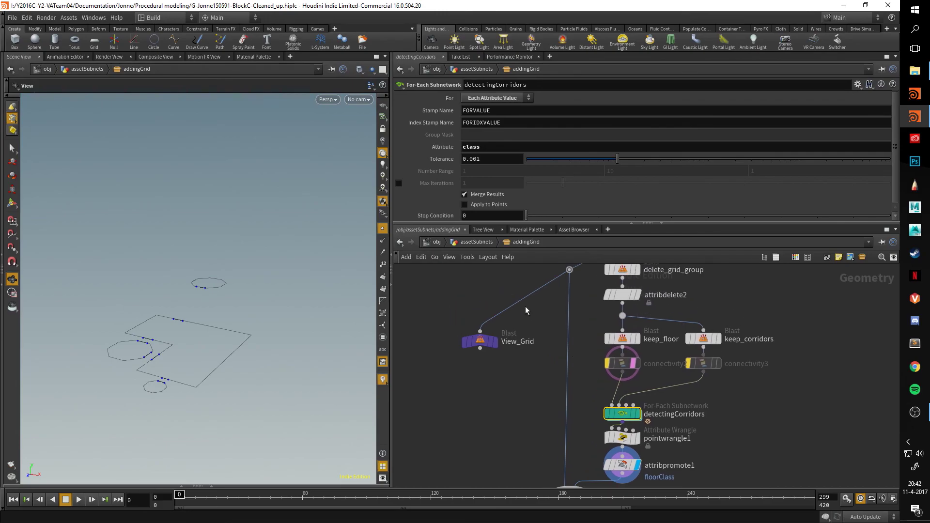
{"action": "left_click", "coordinate": [474, 242]}
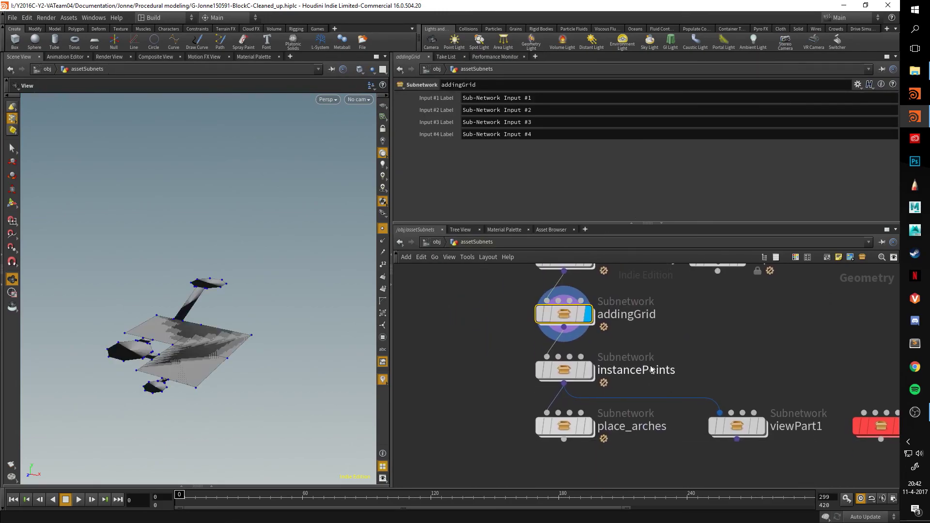
{"action": "left_click", "coordinate": [587, 370]}
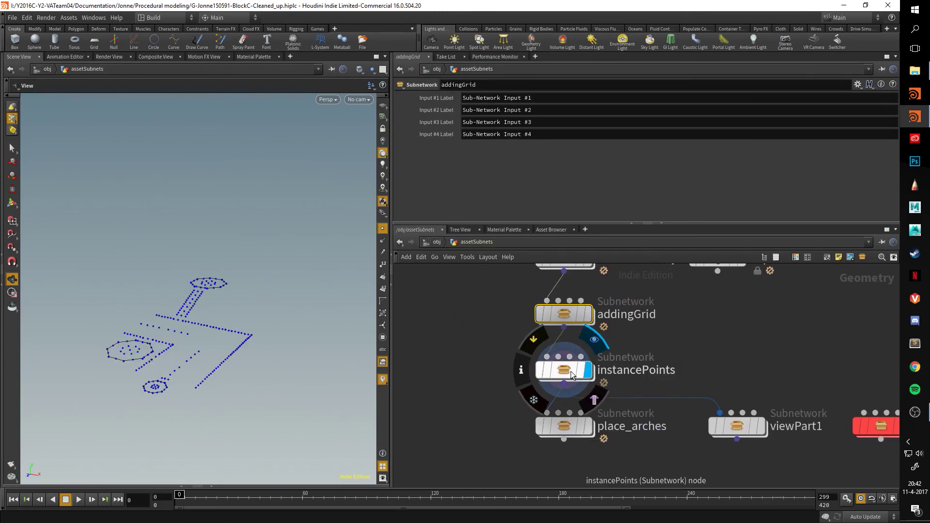
{"action": "left_click_drag", "start_coordinate": [268, 333], "coordinate": [290, 301]}
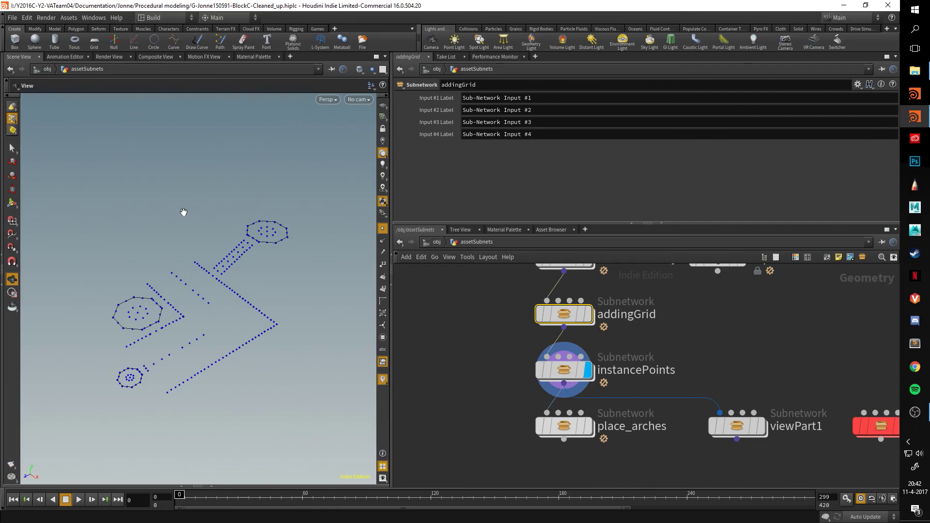